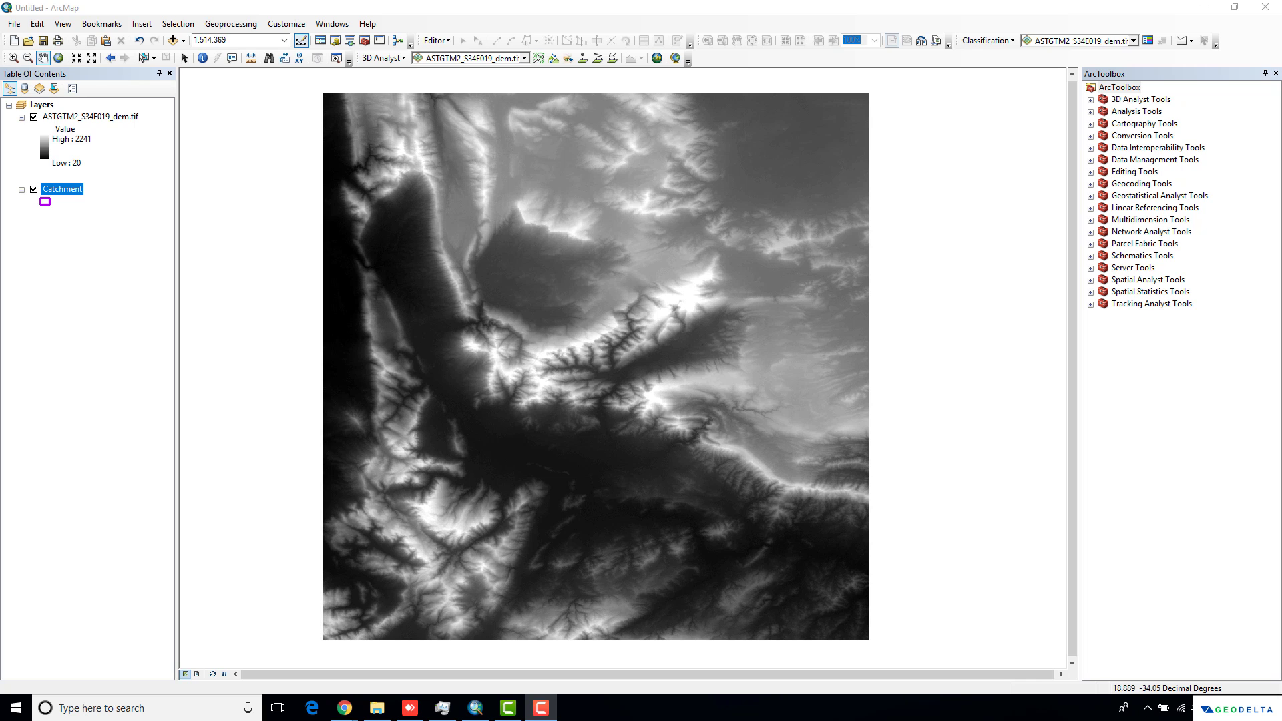
Step: Read the Stream Order help page full screen in the browser, then return to the map
left_click(345, 708)
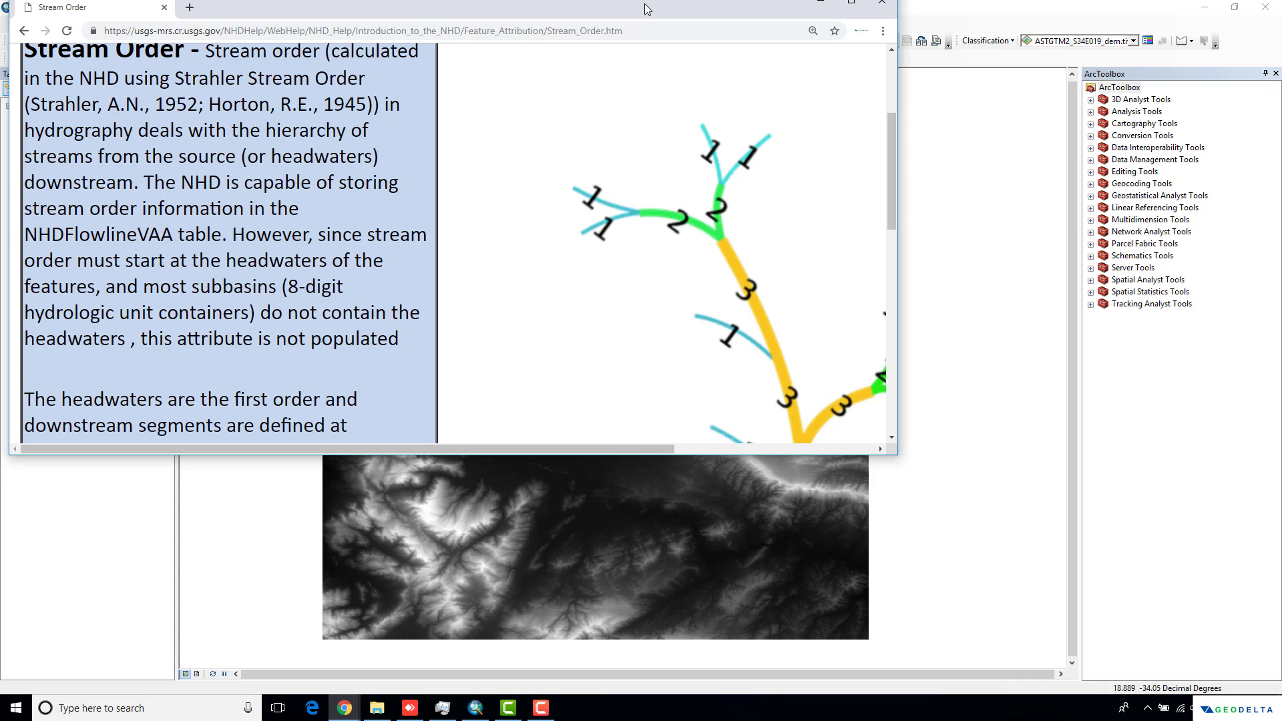
double_click(645, 8)
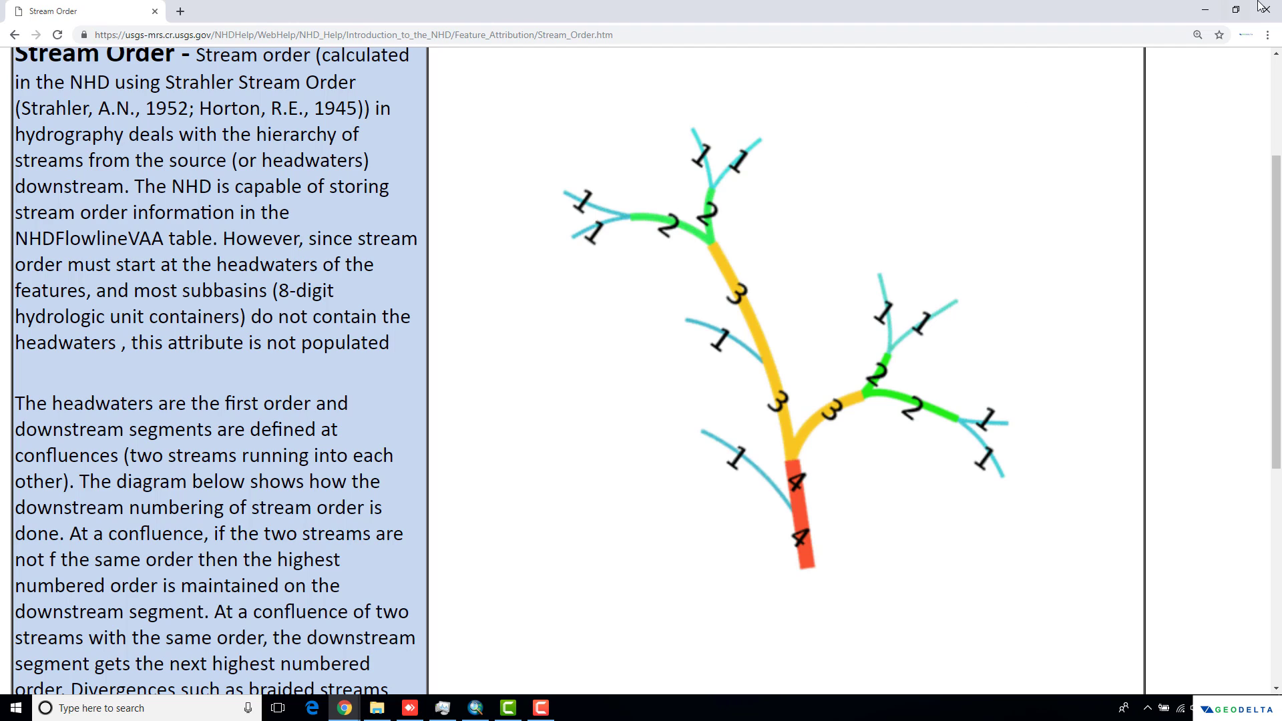
left_click(1209, 7)
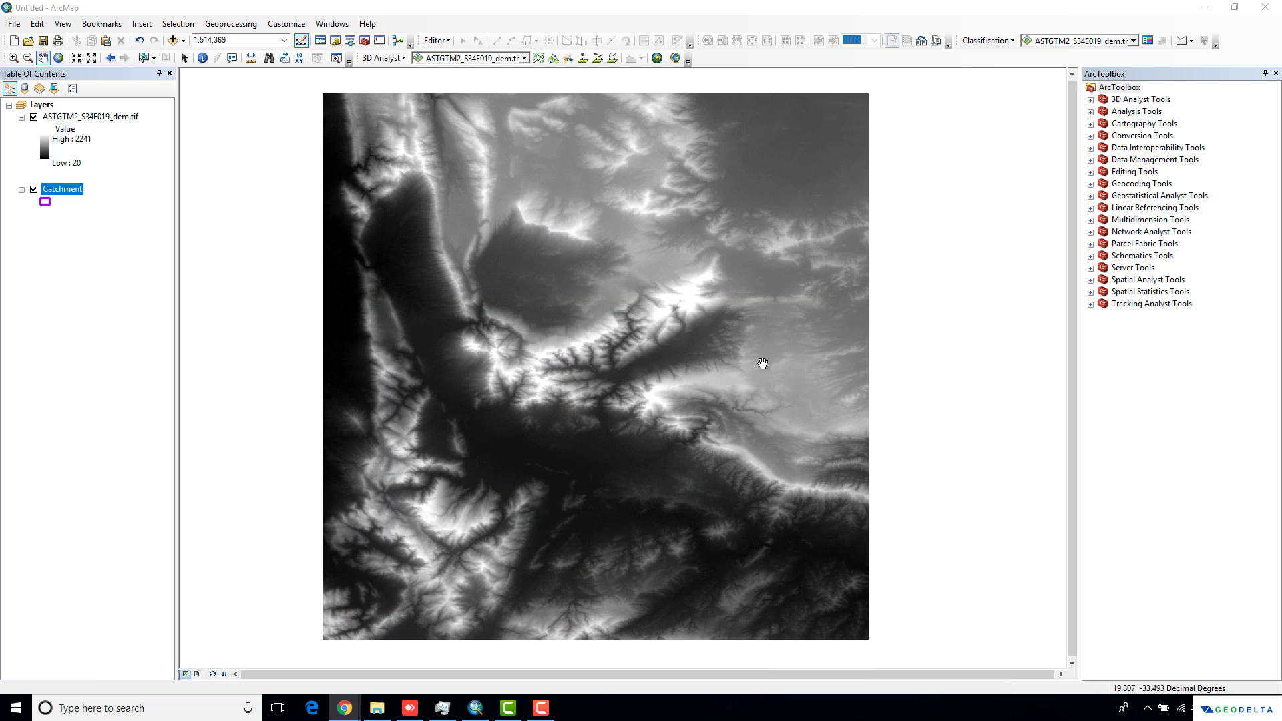
Step: Open the Fill tool from Spatial Analyst Tools > Hydrology
left_click(1091, 280)
double_click(1143, 364)
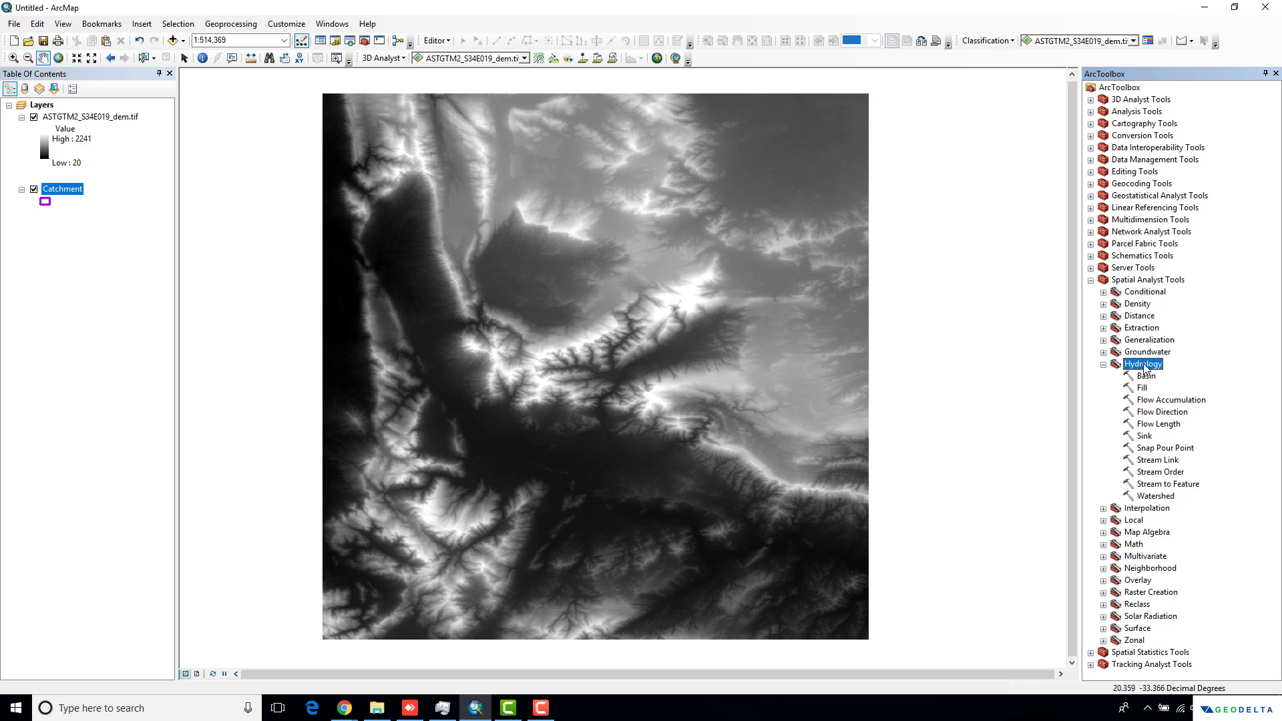
left_click(1157, 281)
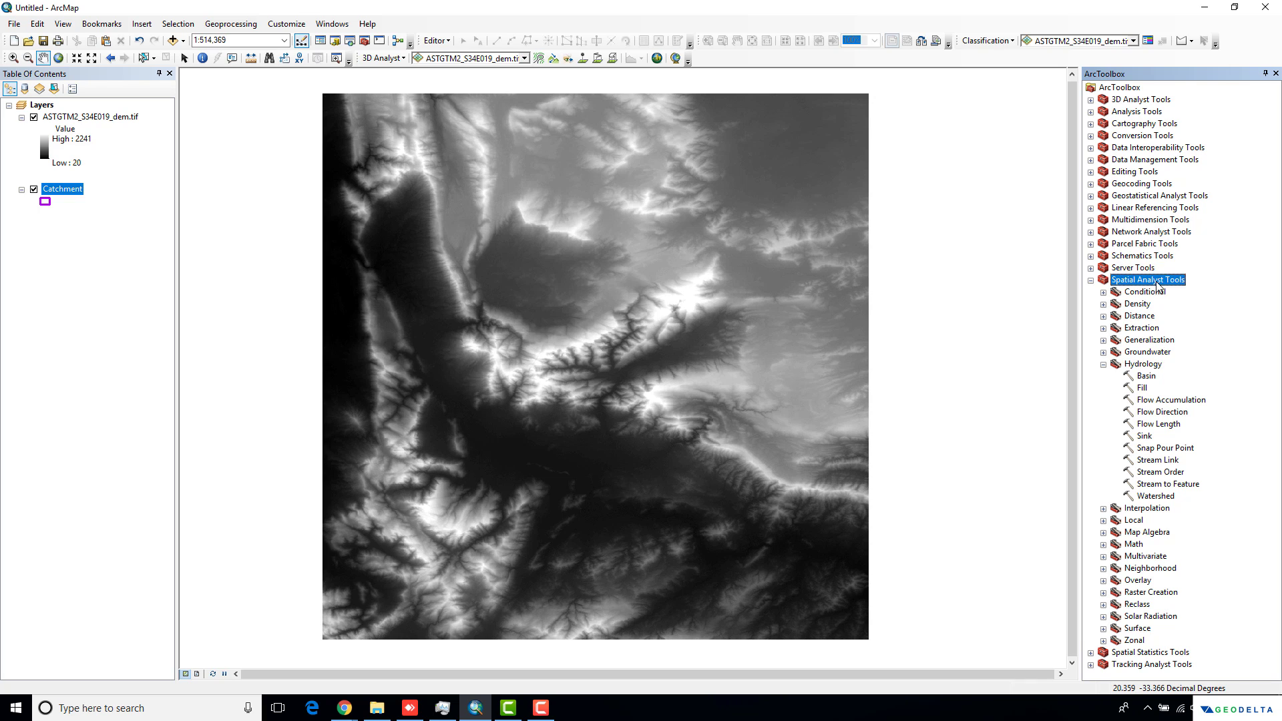
left_click(1149, 369)
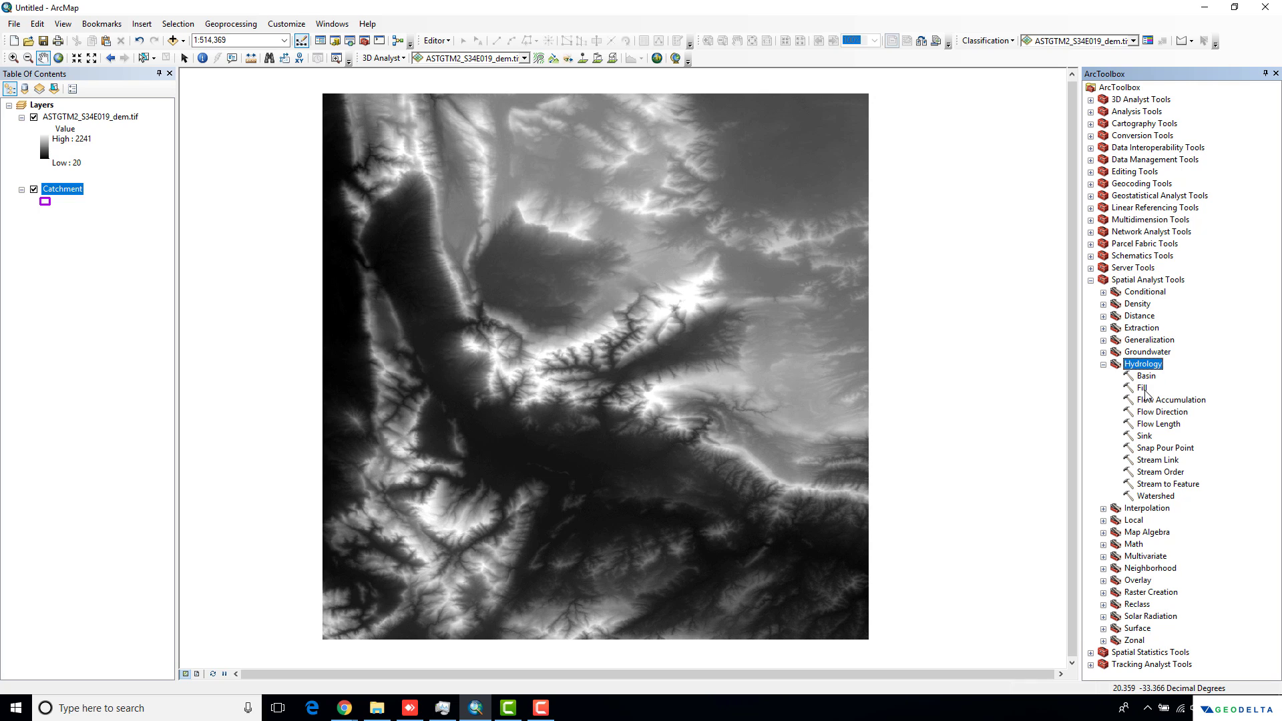
left_click(1142, 389)
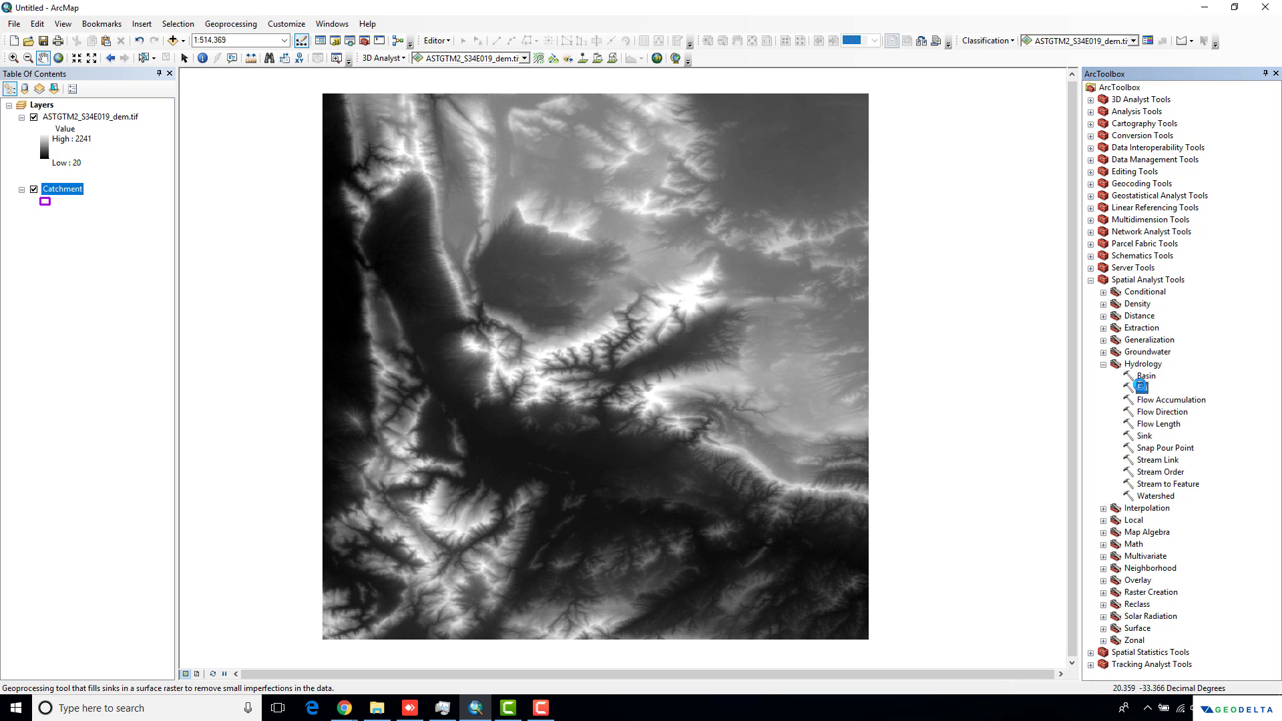
double_click(1142, 388)
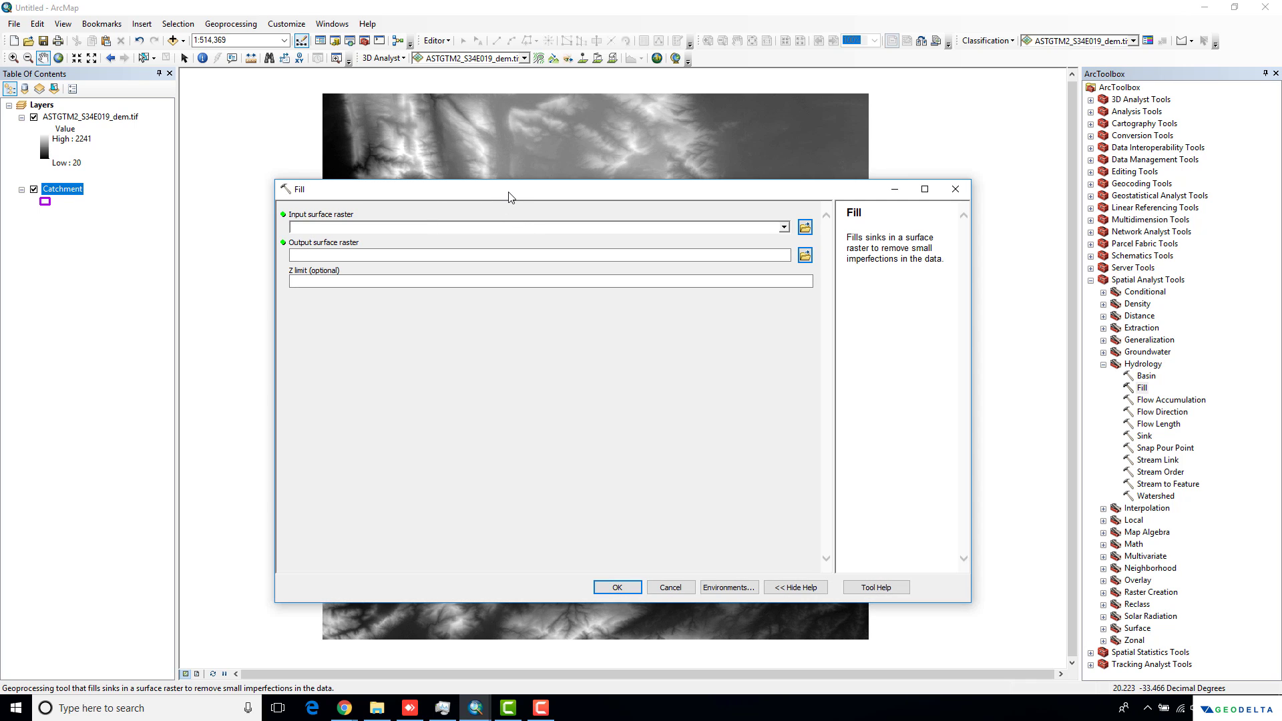
Step: Run Fill on ASTGTM2_S34E019_dem.tif with the output named Fill
mouse_move(508, 184)
left_mouse_down()
mouse_move(510, 251)
mouse_move(498, 202)
left_mouse_up()
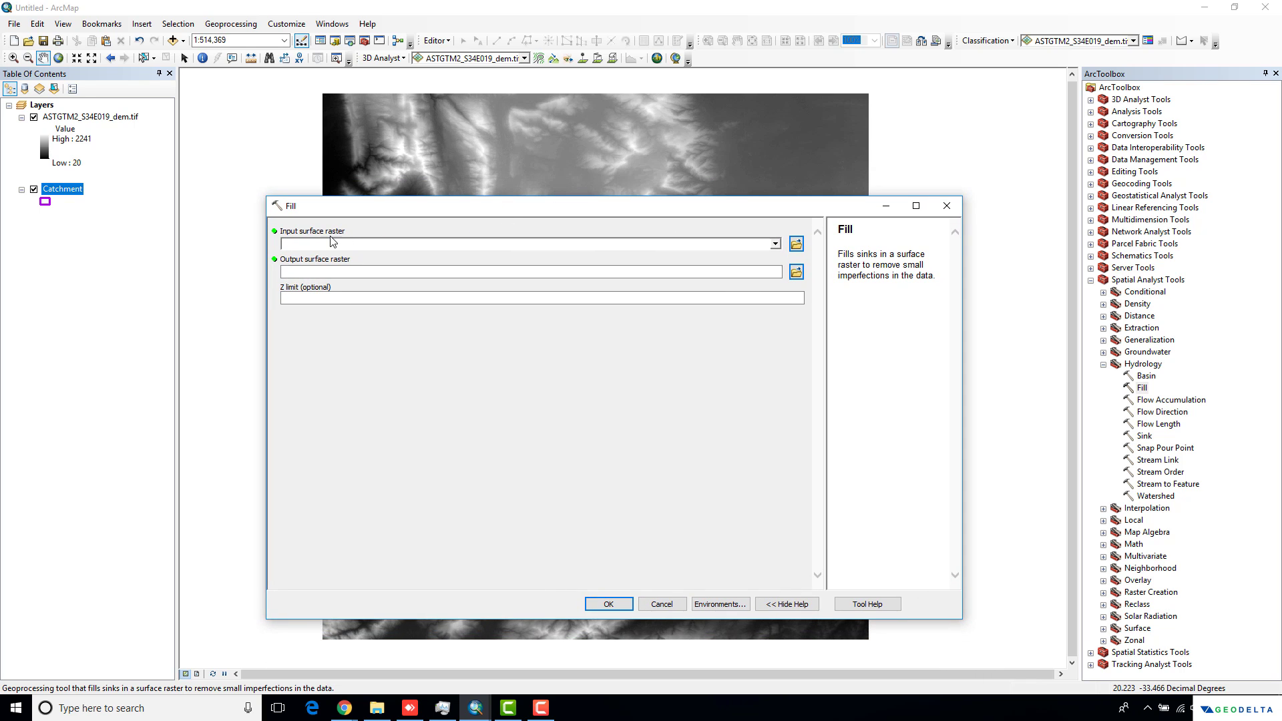
left_click(775, 244)
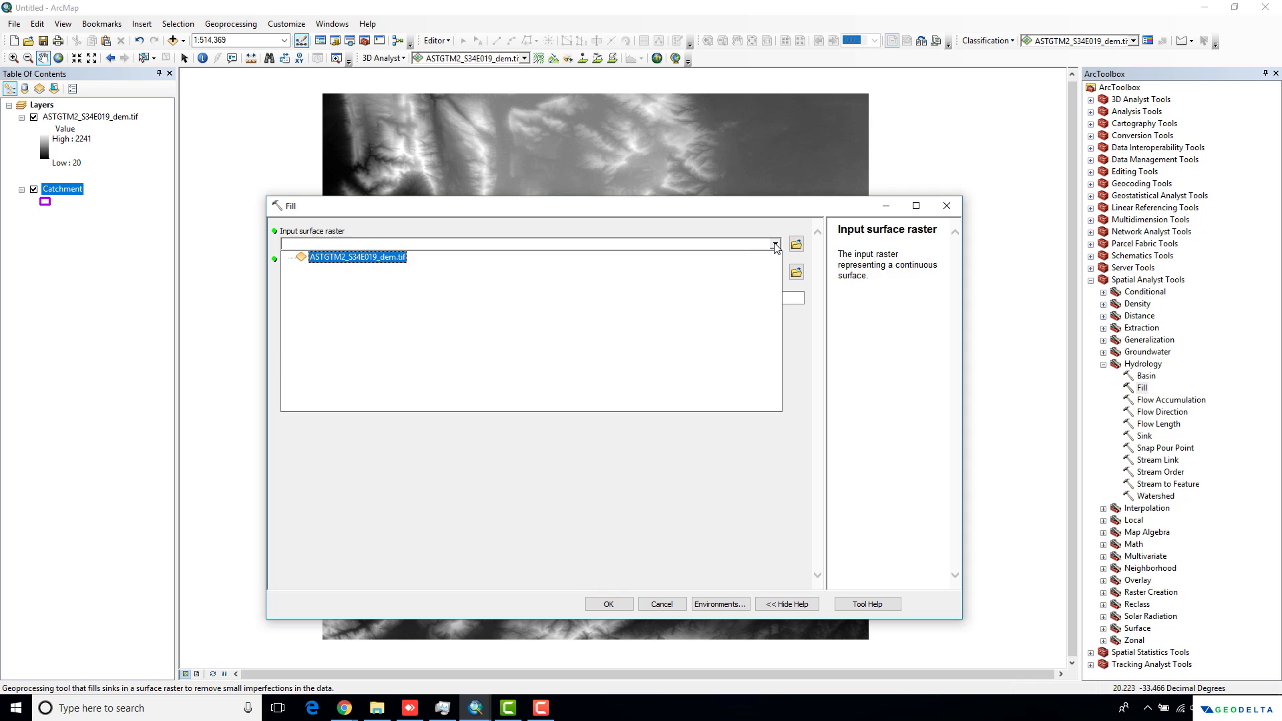
left_click(330, 254)
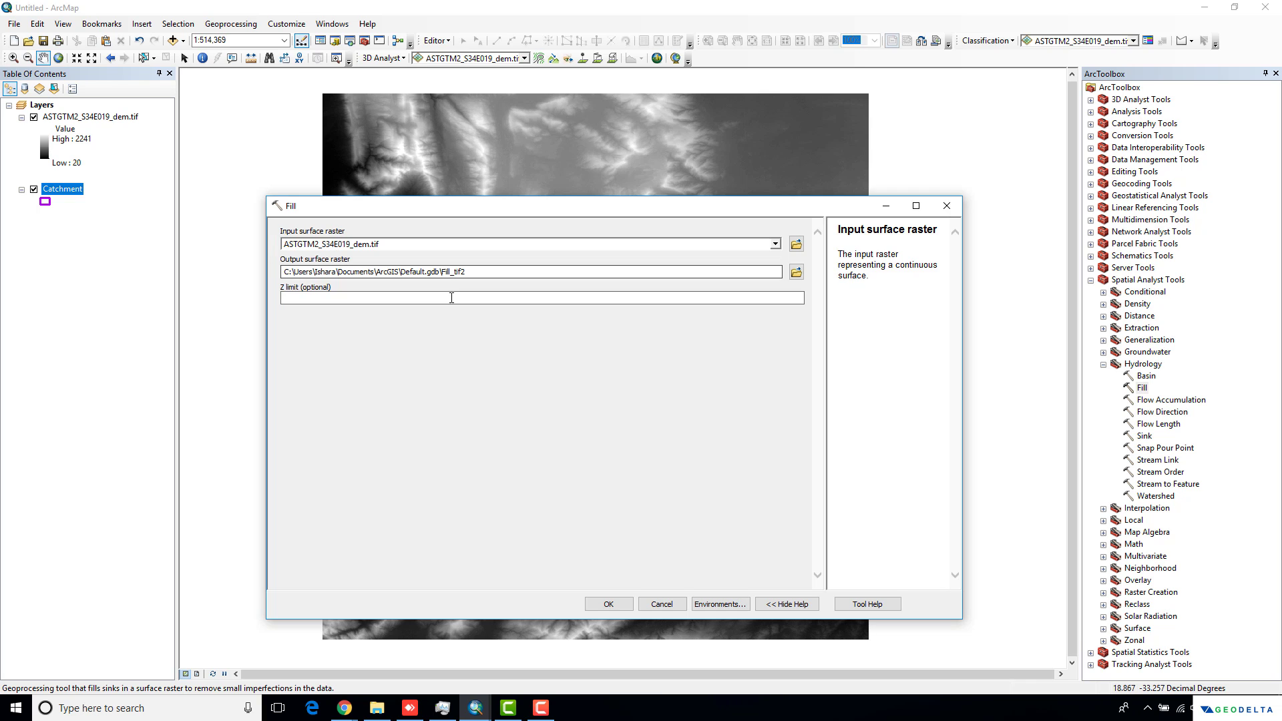
left_click_drag(471, 272, 452, 270)
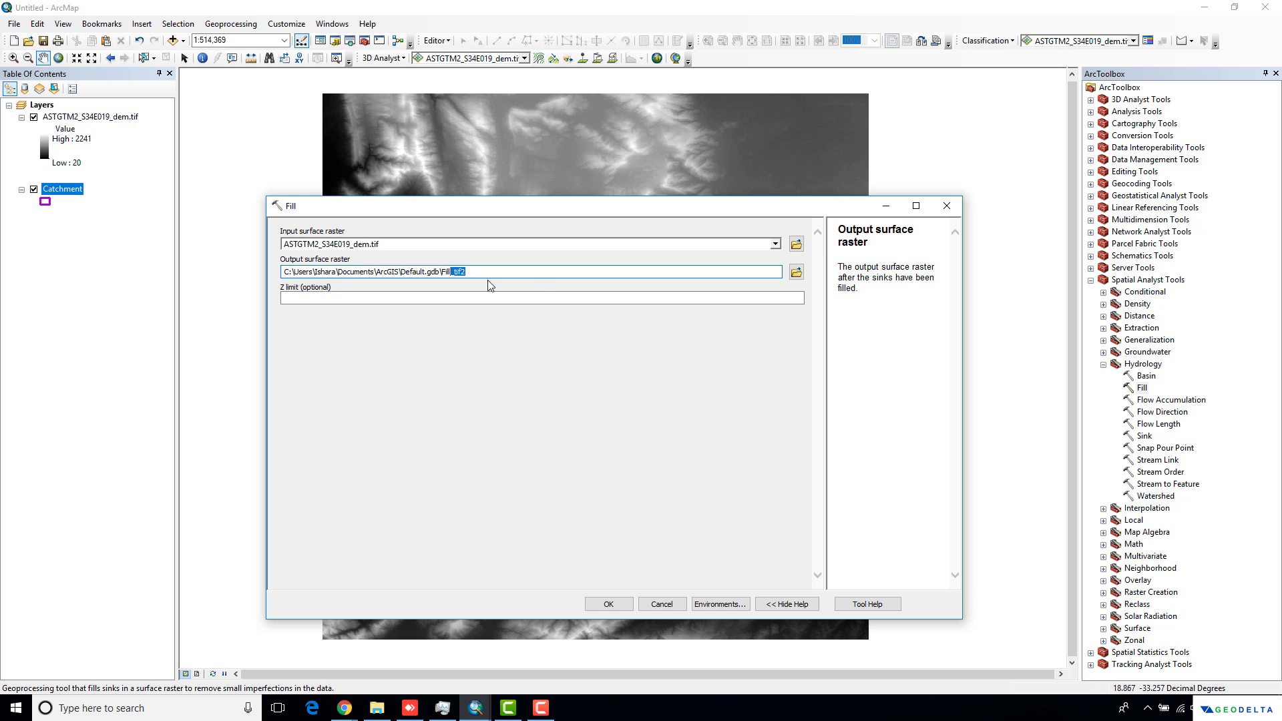
key("BackSpace")
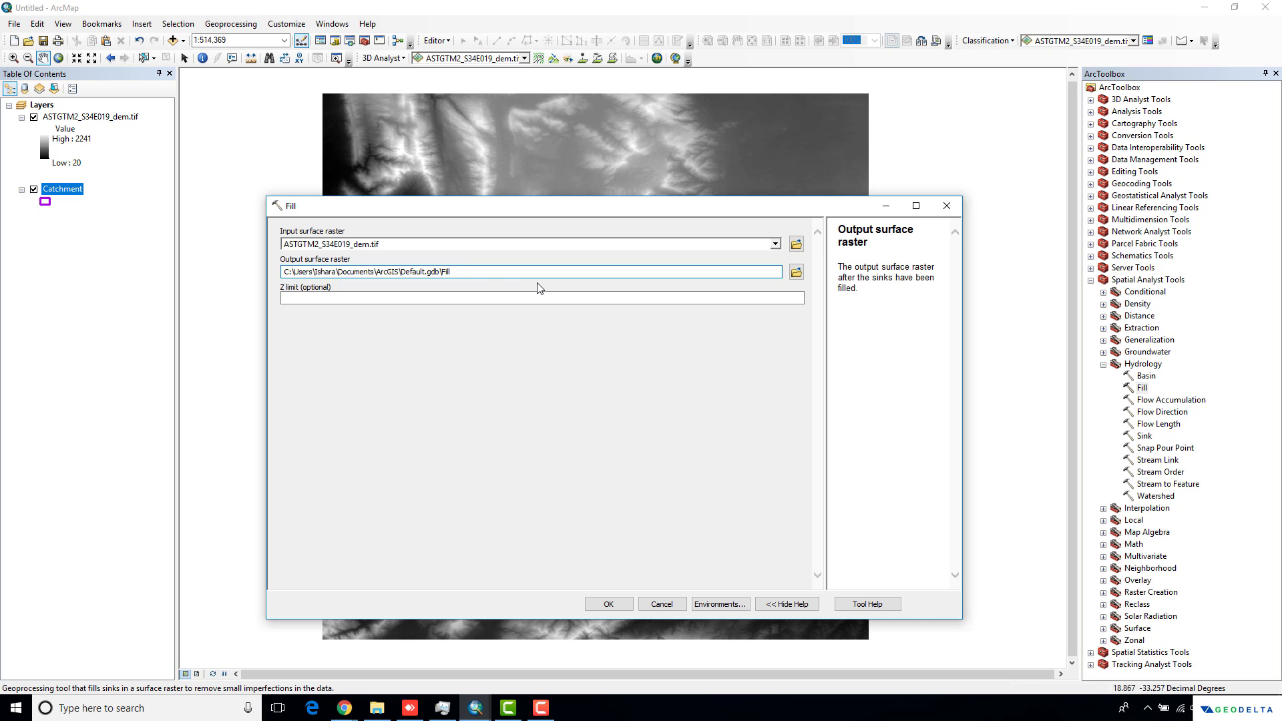
left_click(598, 602)
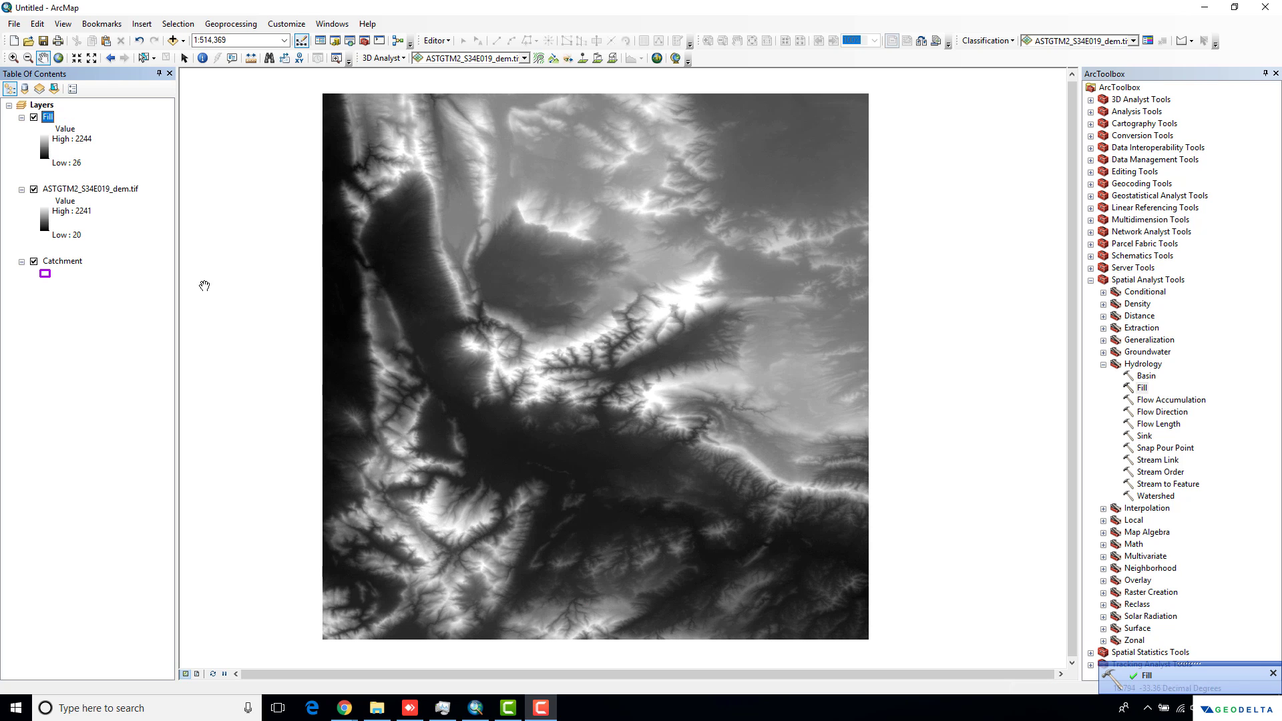
Step: Remove the original DEM layer from the map
left_click(83, 190)
right_click(83, 193)
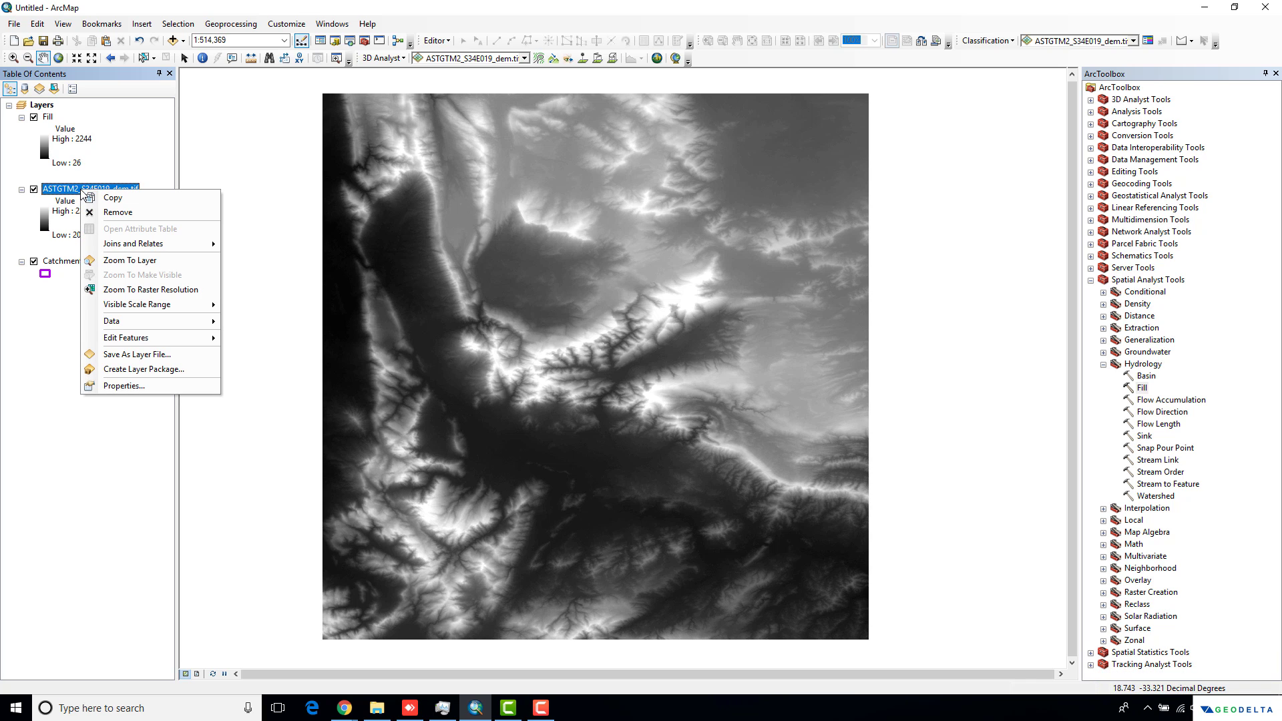
left_click(122, 212)
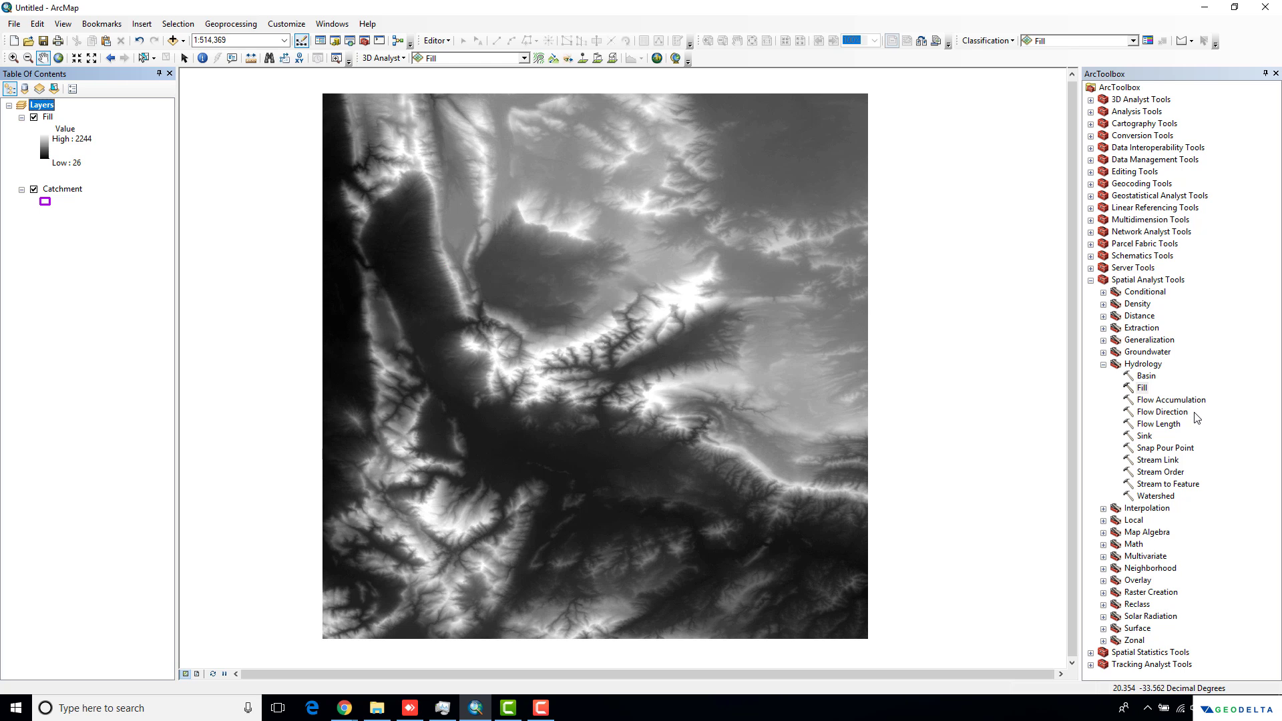
Step: Run Flow Direction on the Fill raster, naming the output Flow_Dir
left_click(1173, 413)
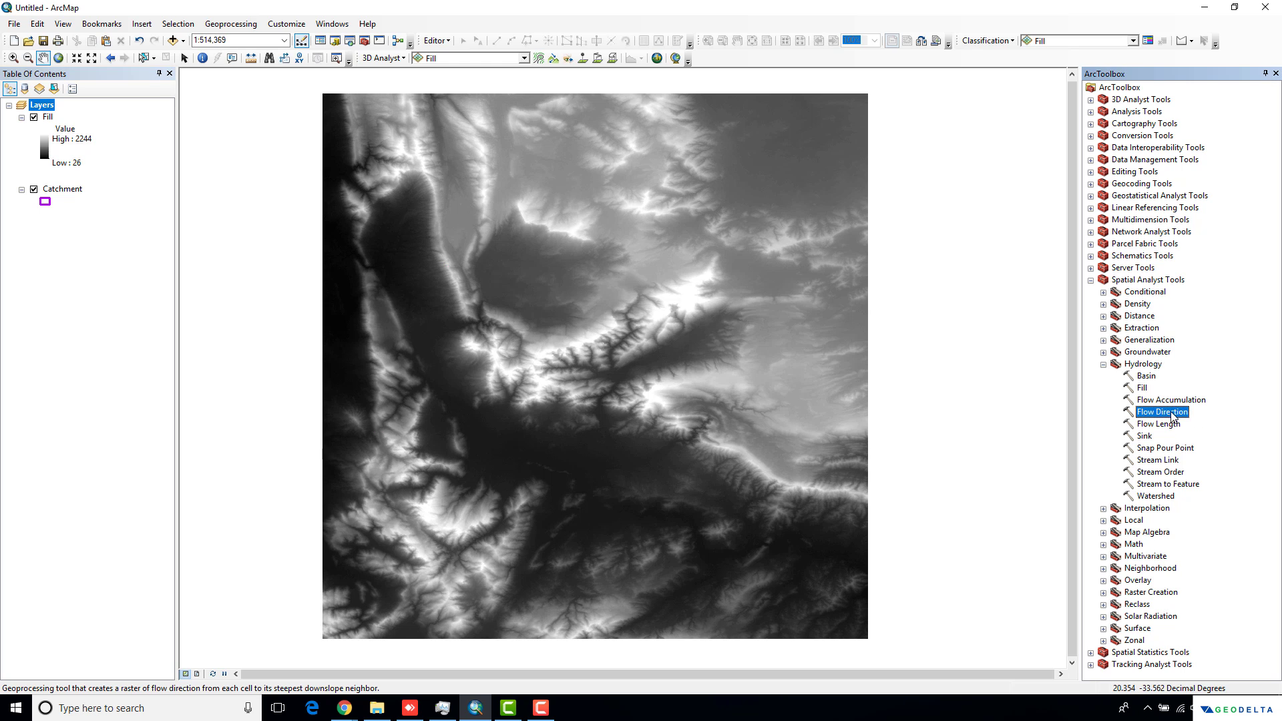
double_click(1174, 413)
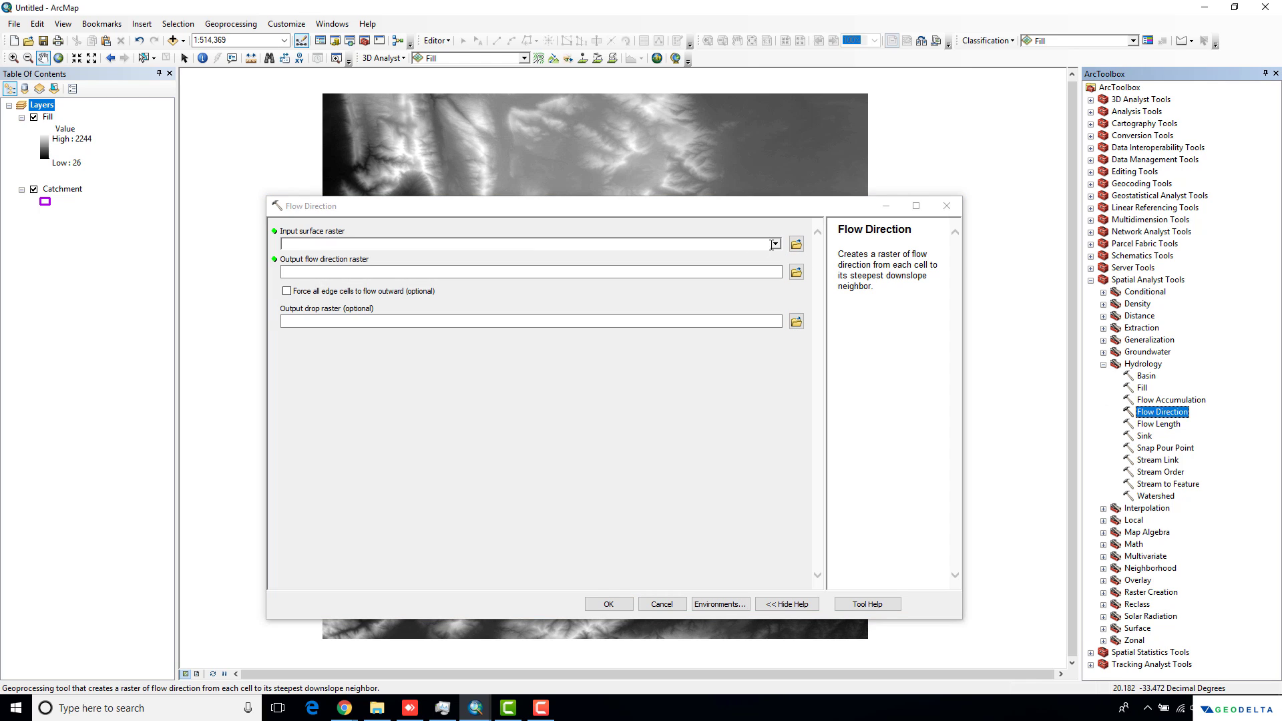
left_click(775, 244)
left_click(314, 256)
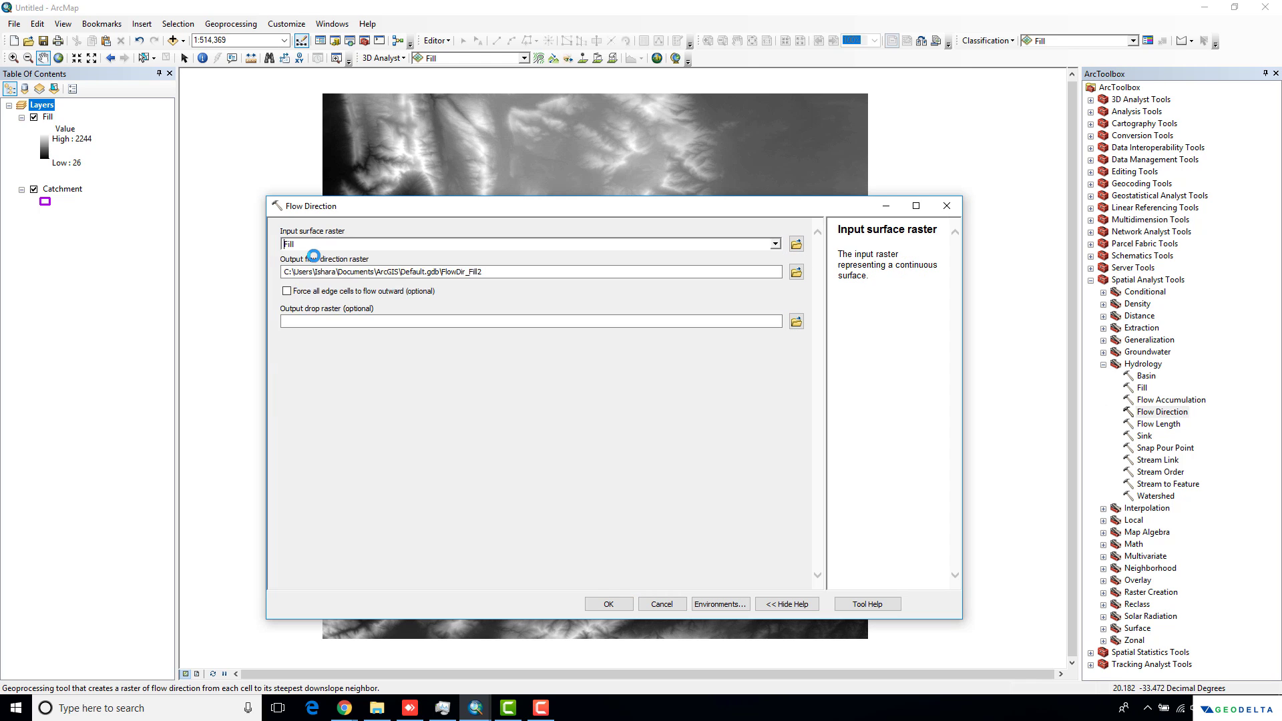
left_click_drag(492, 272, 443, 272)
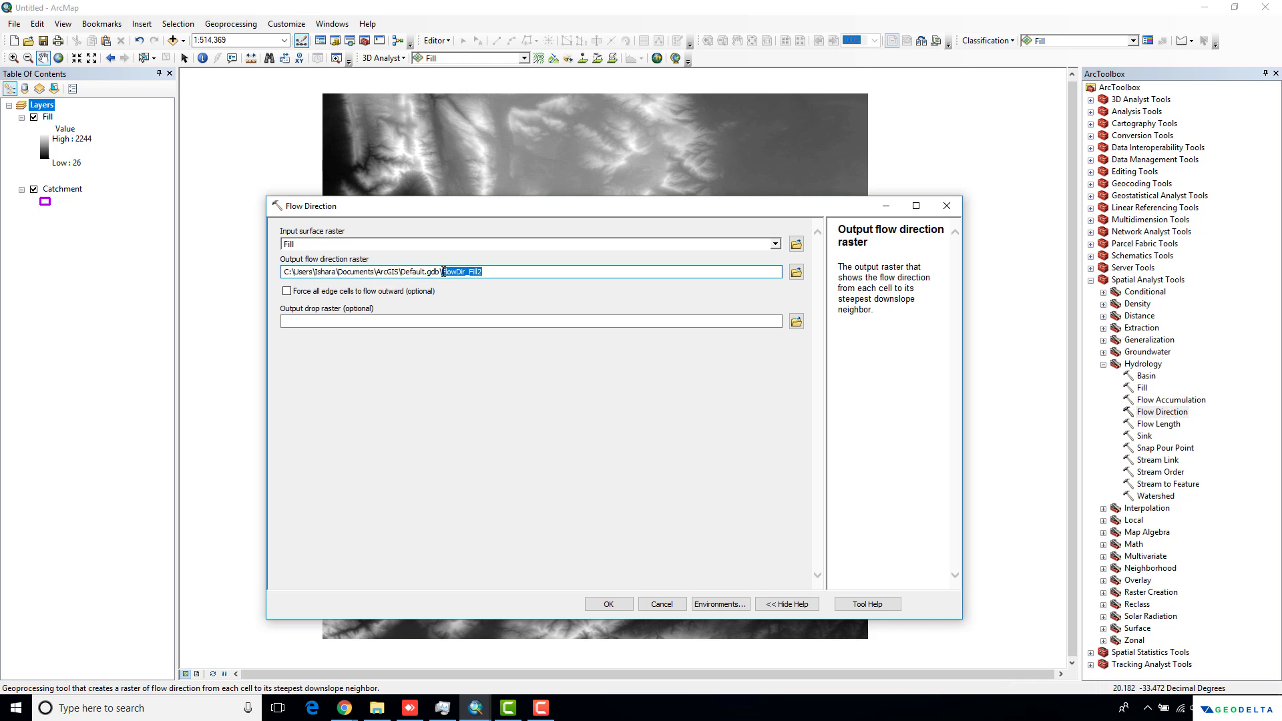
type("Floe")
type("_Dir")
left_click(612, 604)
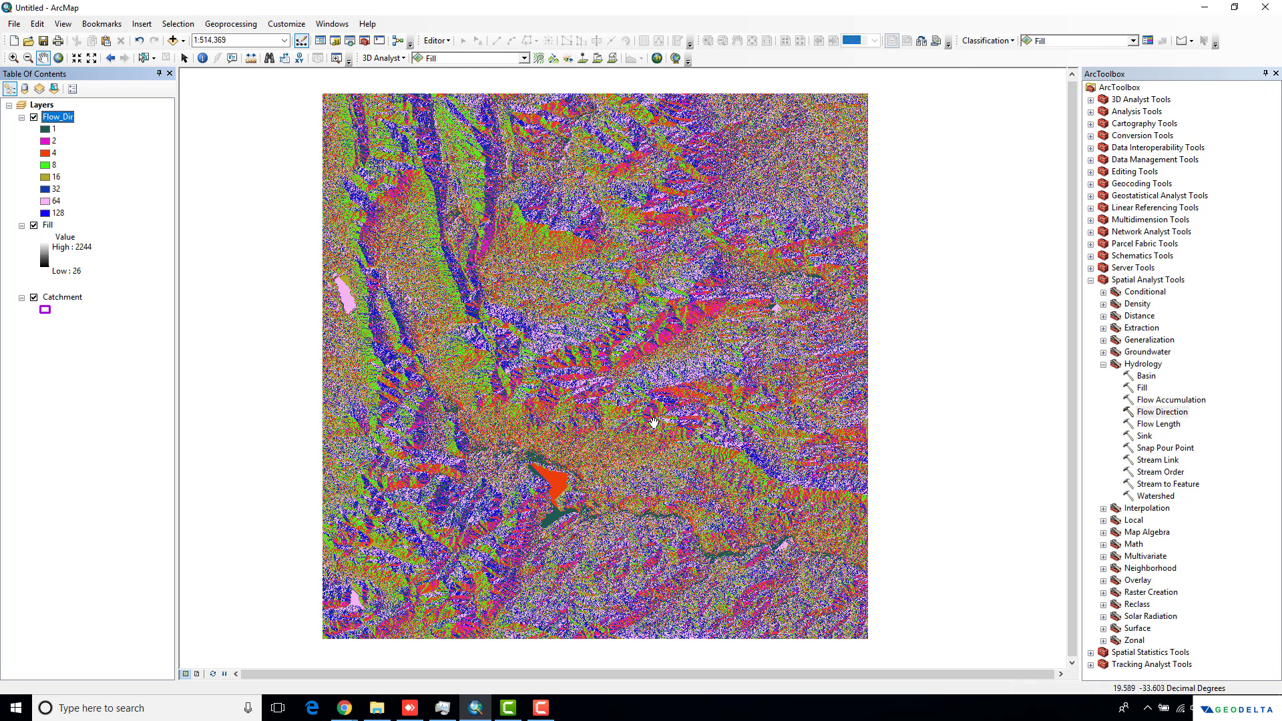
Step: Run Flow Accumulation on Flow_Dir with the output renamed from FlowAcc_Flow2 to Flow_Acc
left_click(1177, 402)
double_click(1177, 402)
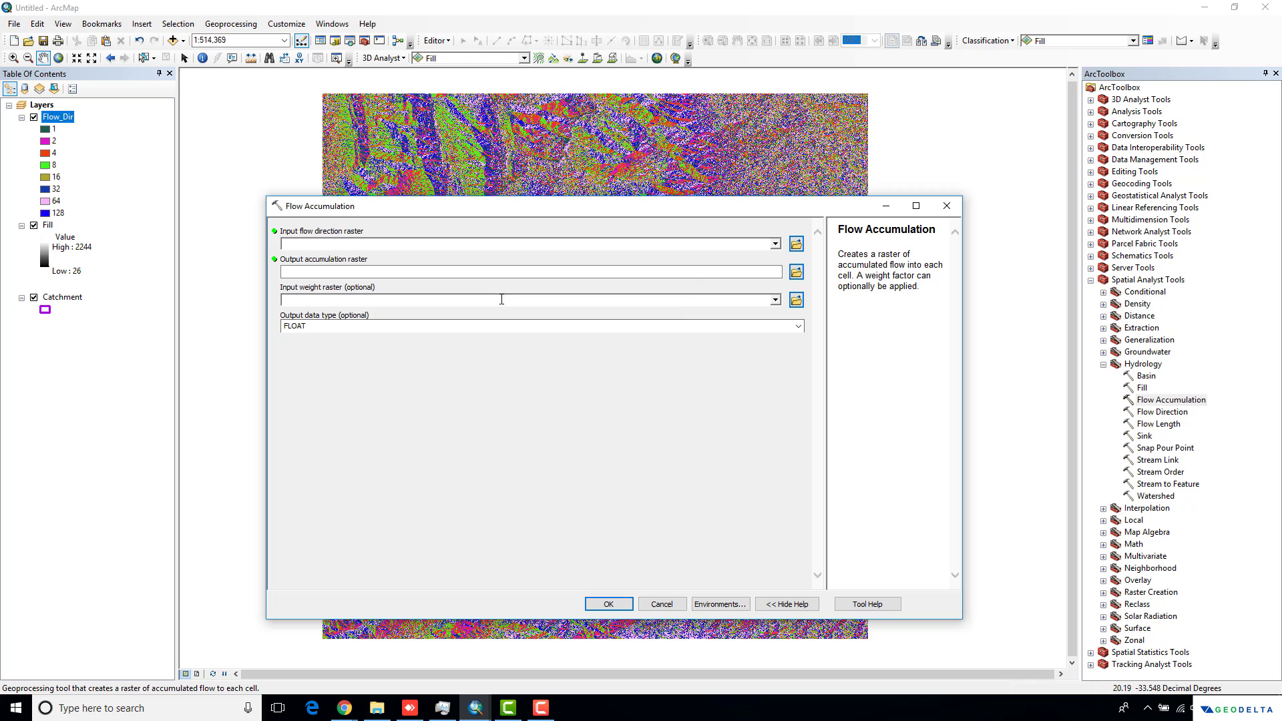
left_click(775, 243)
left_click(327, 257)
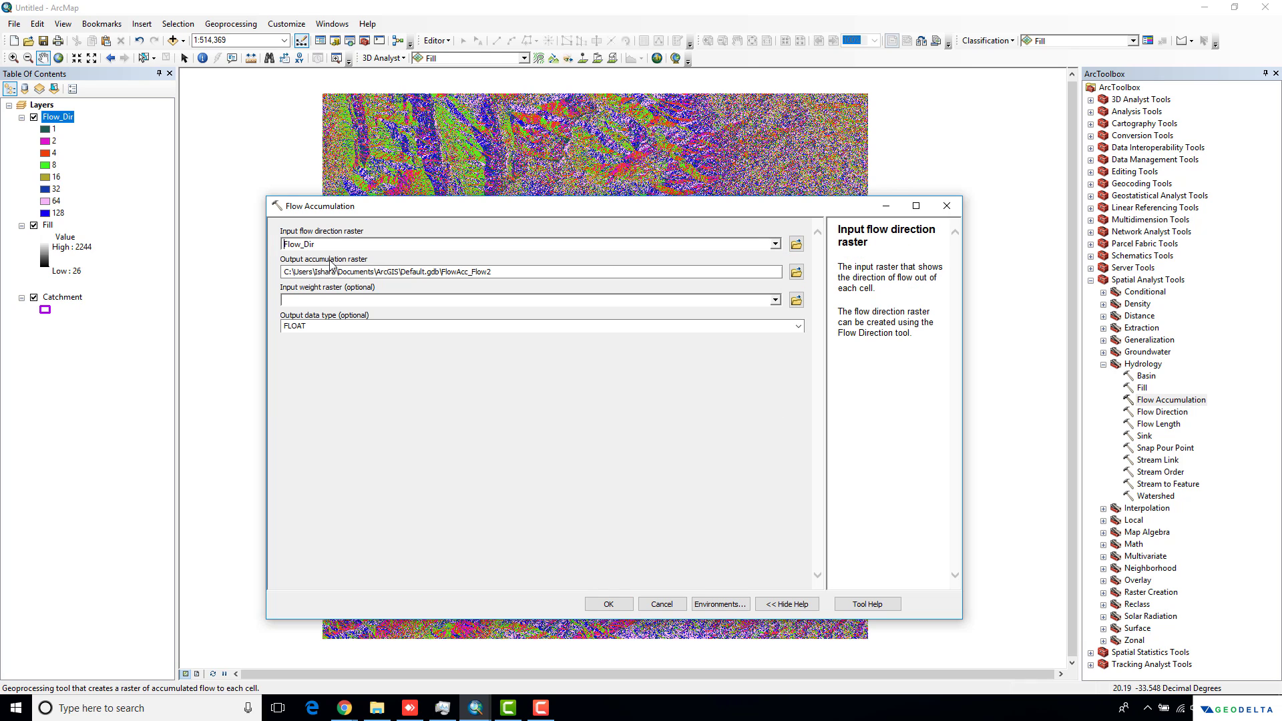
double_click(496, 273)
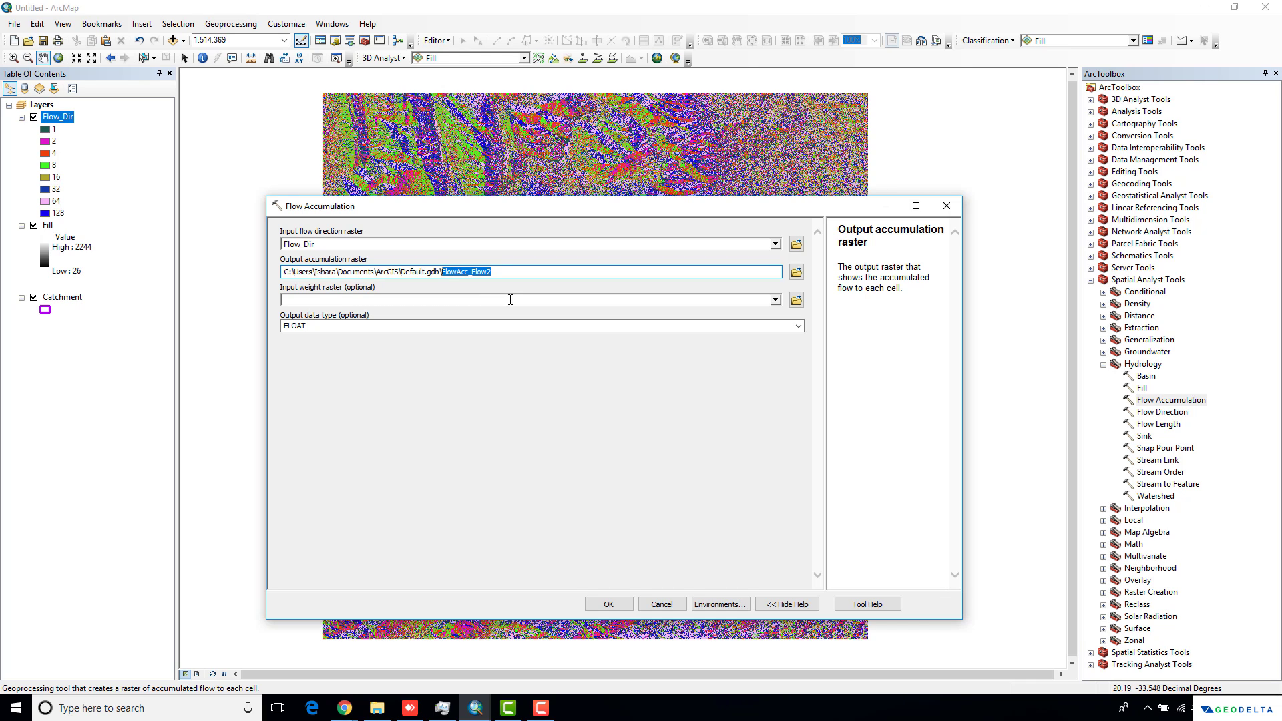
type("Flow_")
left_click(616, 604)
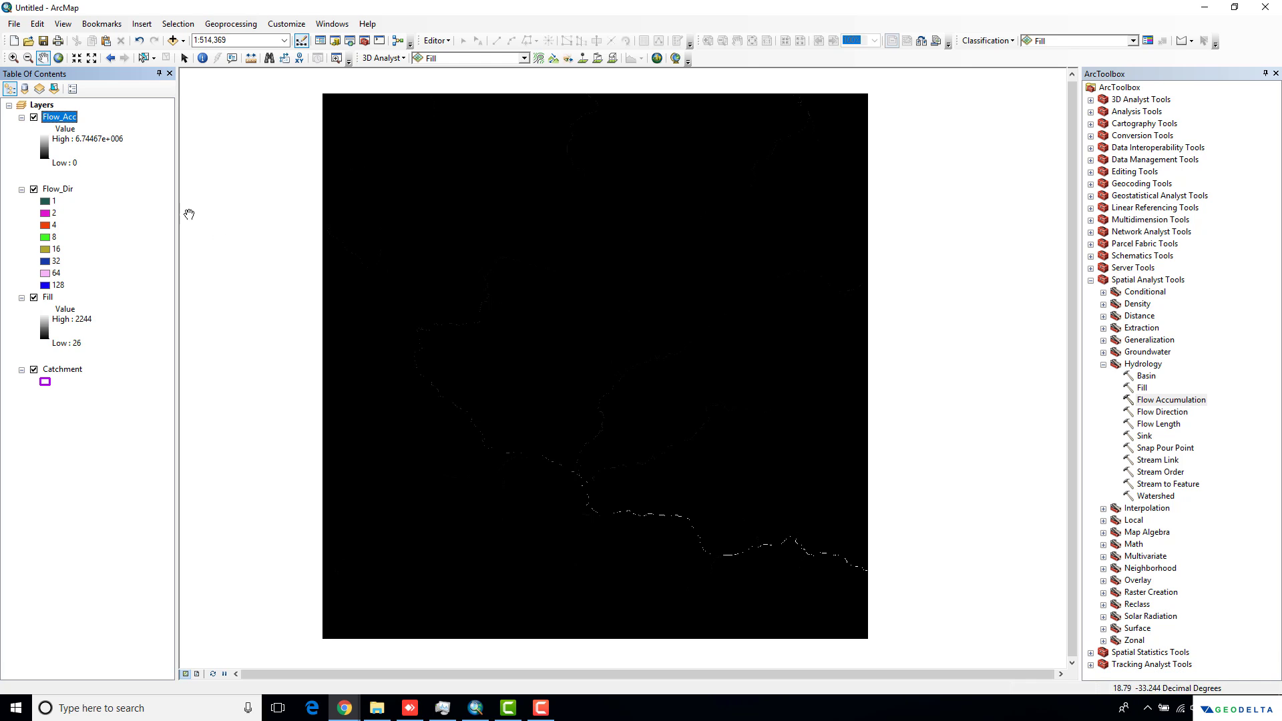
Step: In Flow_Acc's symbology, reduce to 2 classes and set the first break to 5,000
right_click(58, 117)
left_click(99, 312)
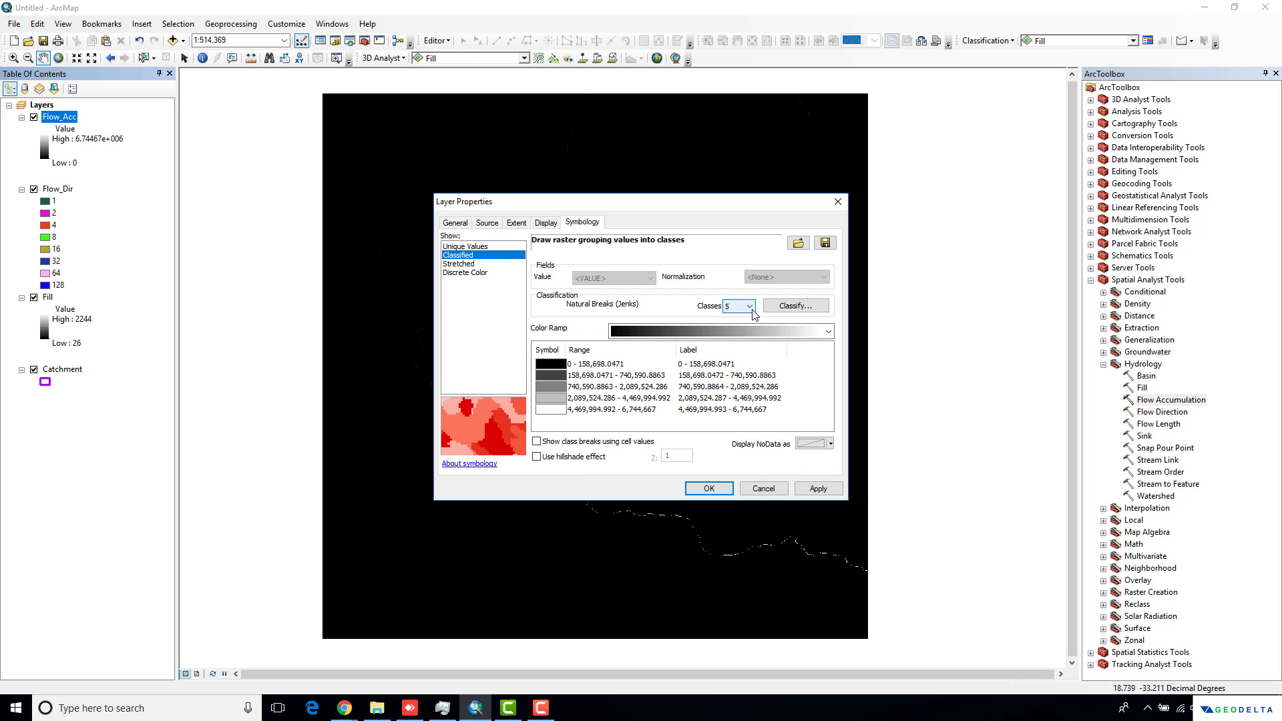
left_click(751, 307)
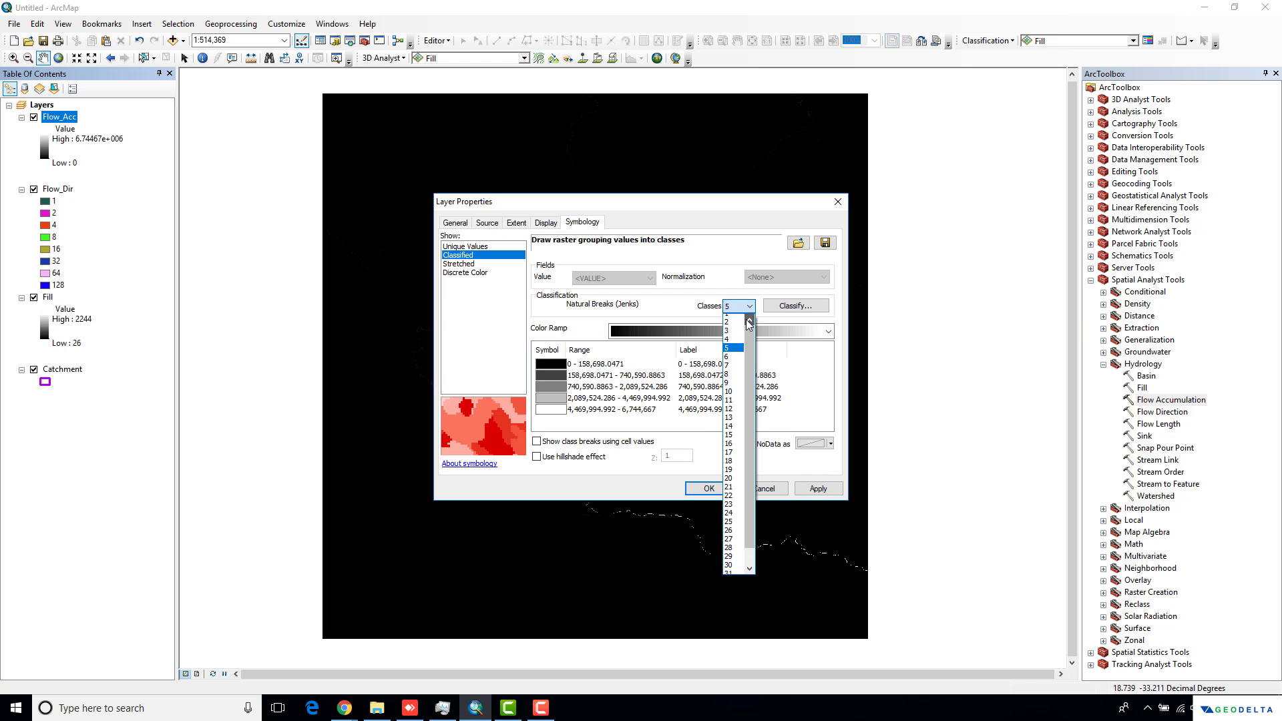
left_click(732, 324)
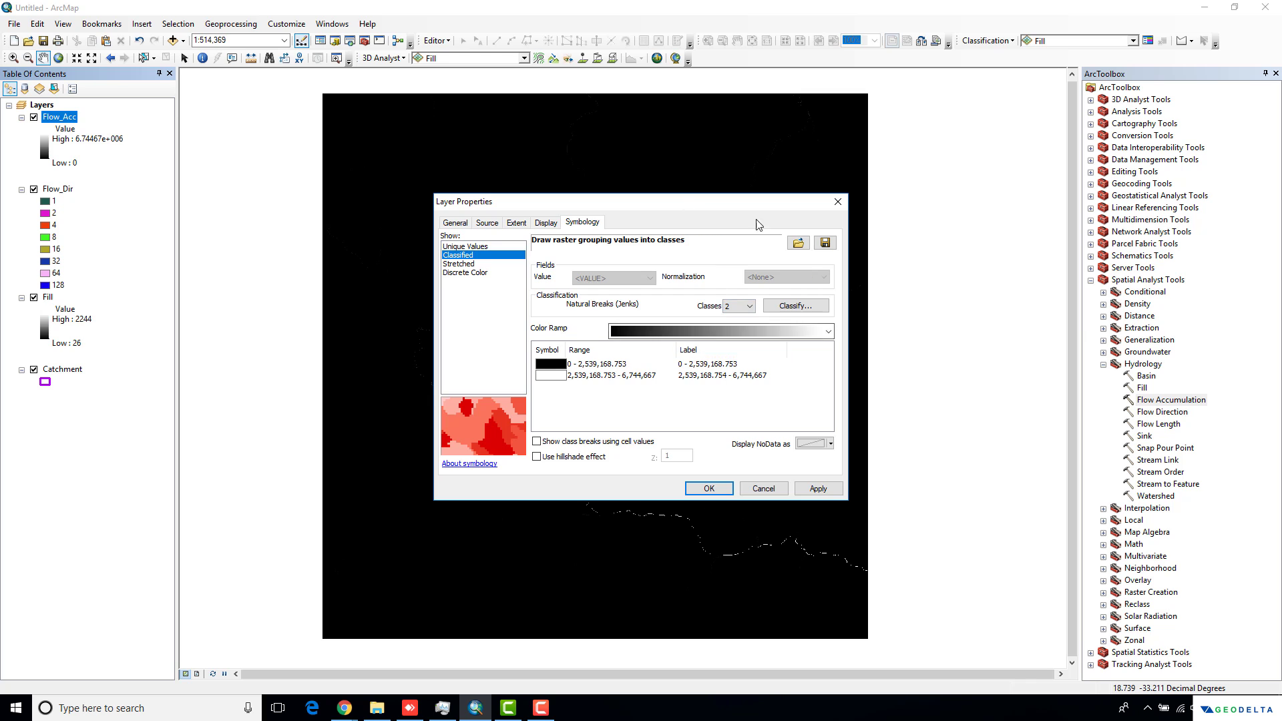
left_click_drag(832, 238, 927, 124)
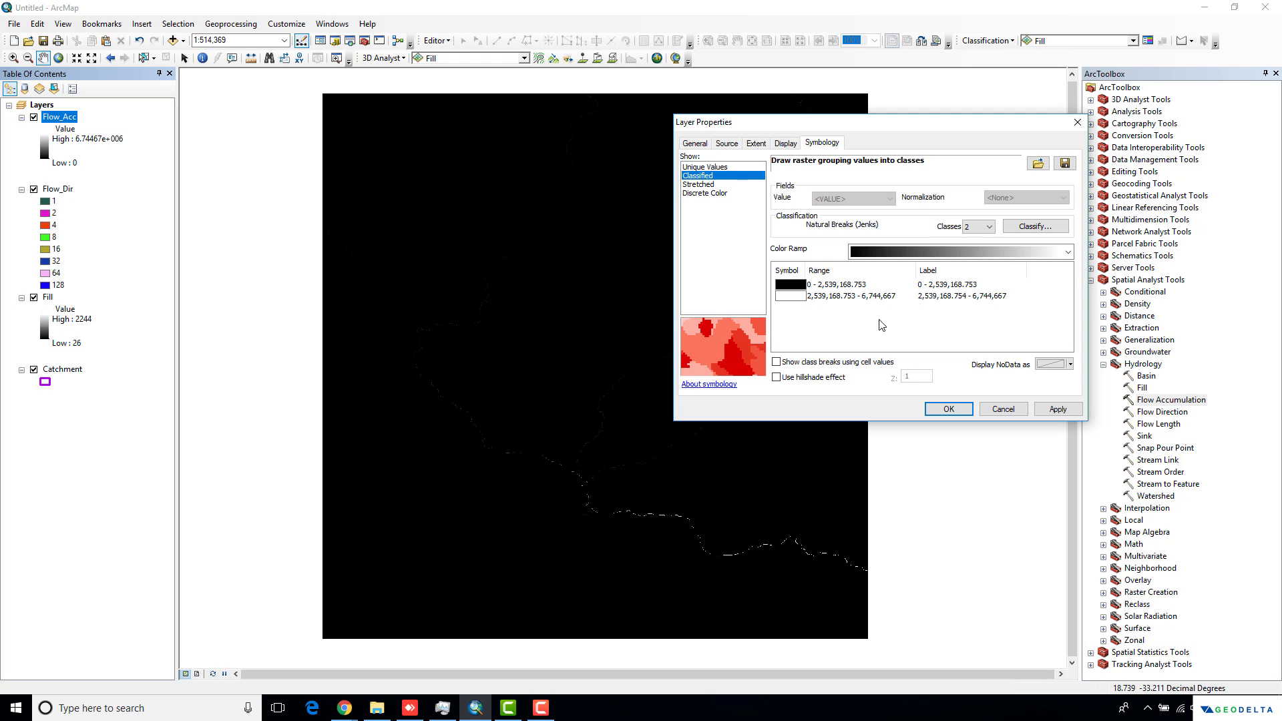
left_click(1035, 228)
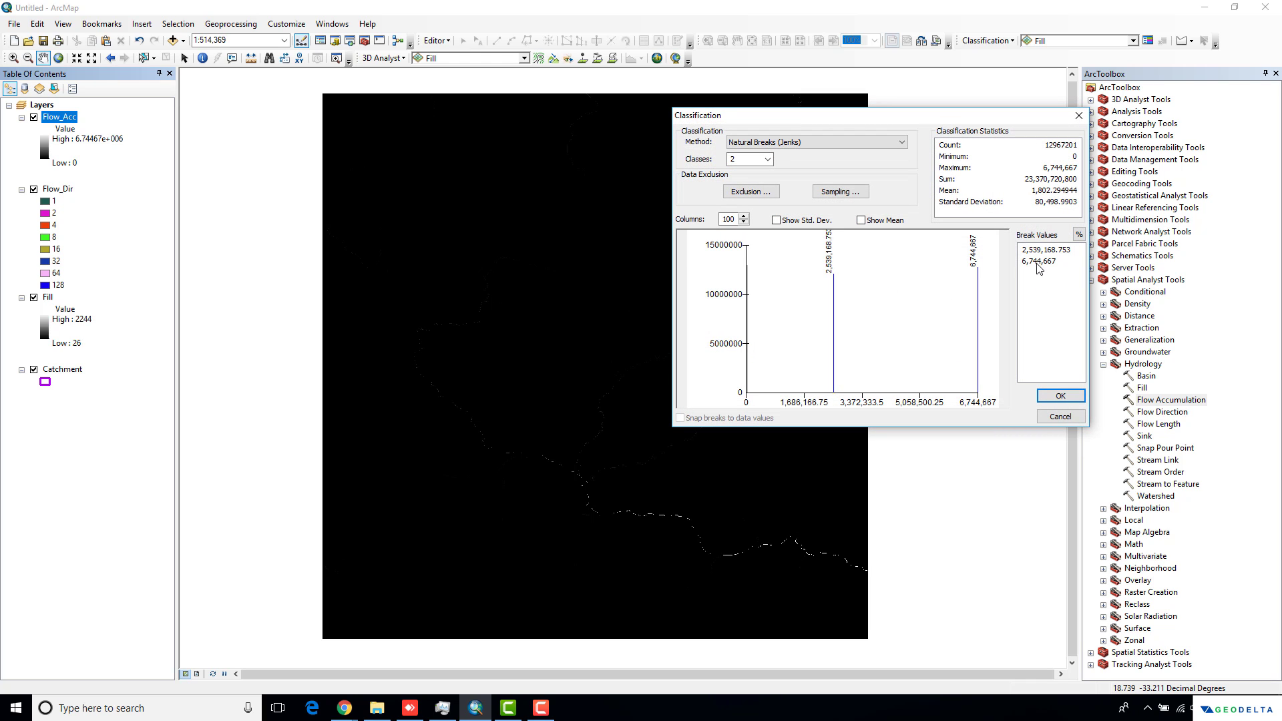
left_click(1041, 251)
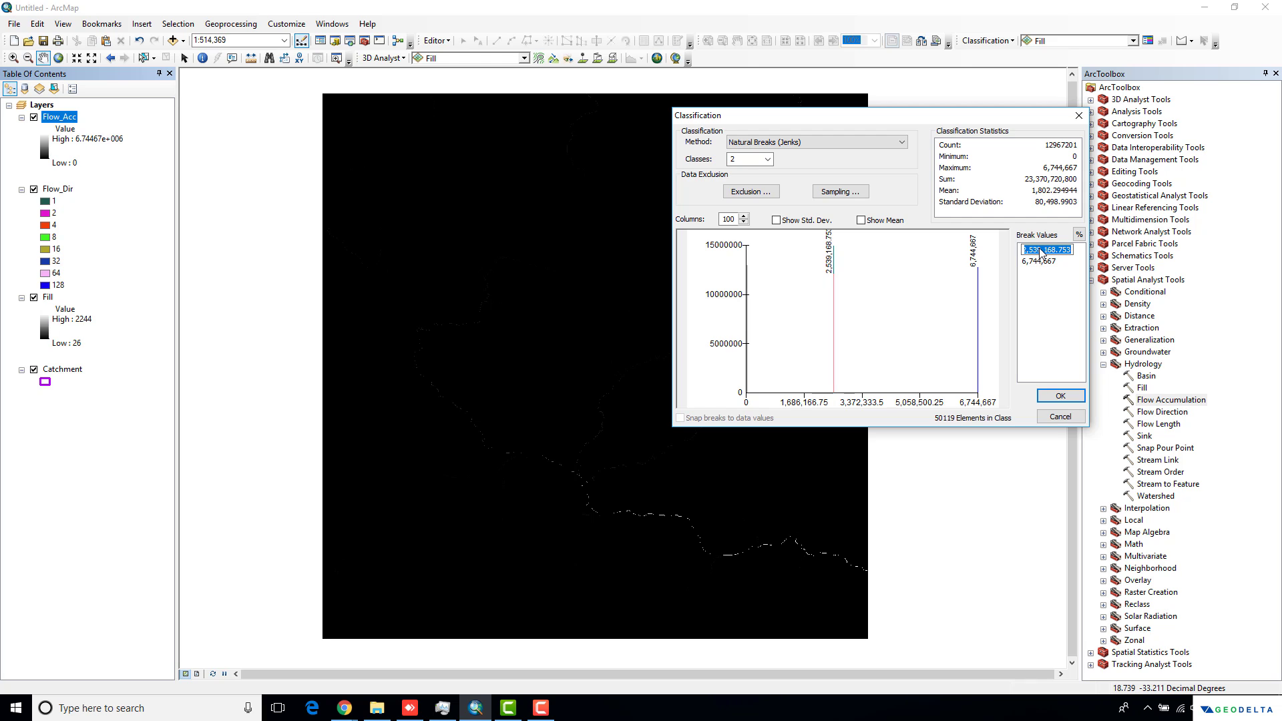
type("5000")
left_click(1068, 398)
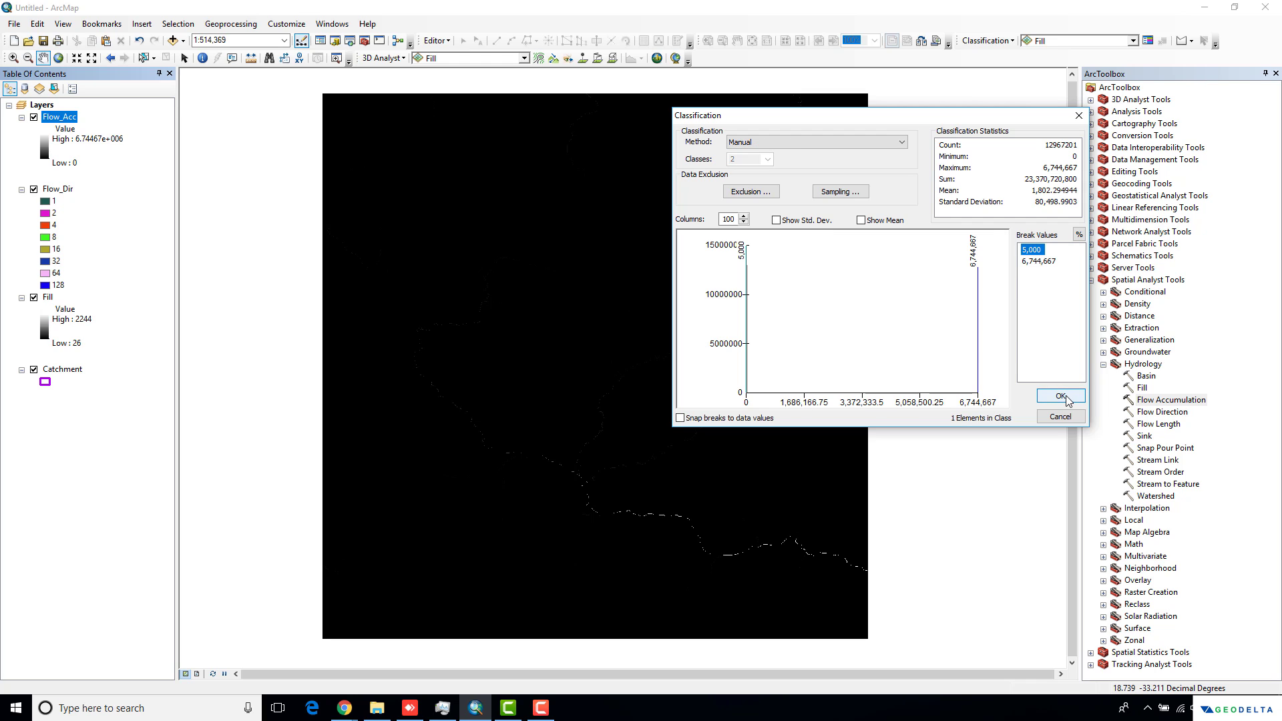
left_click(1067, 398)
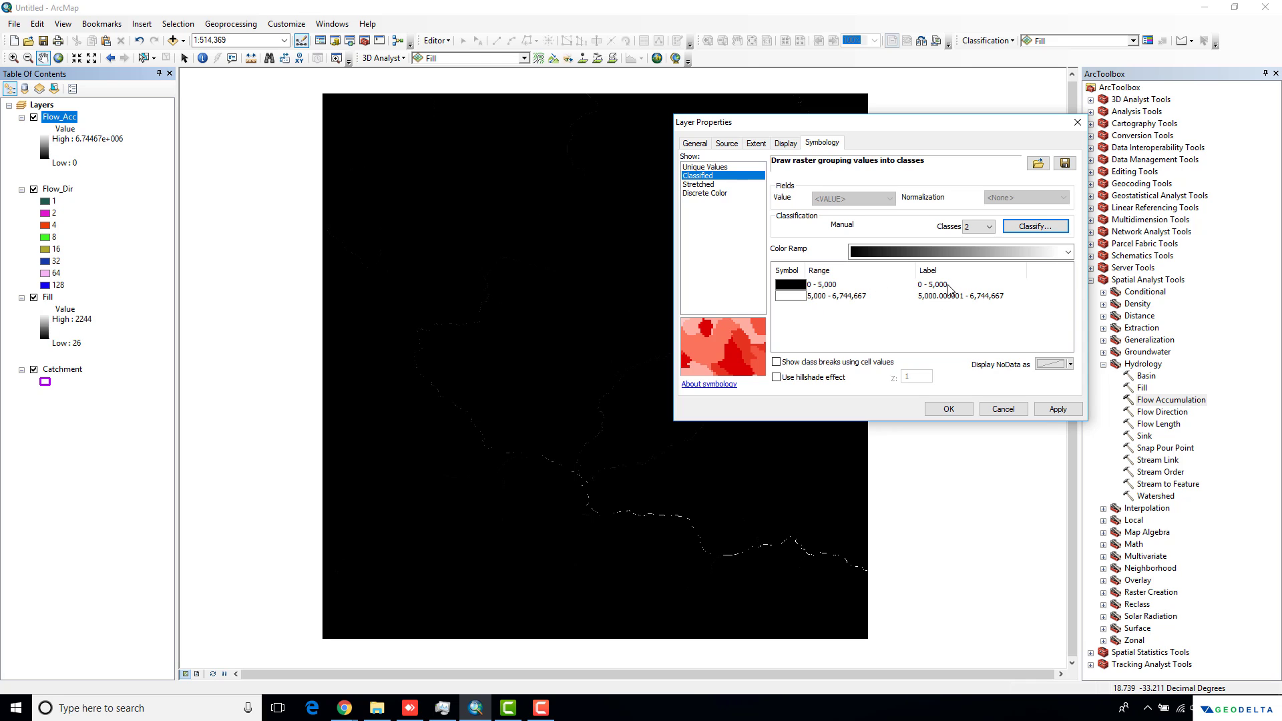
Step: Apply the 5,000 break, then try and apply a 100,000 break instead
left_click(1059, 411)
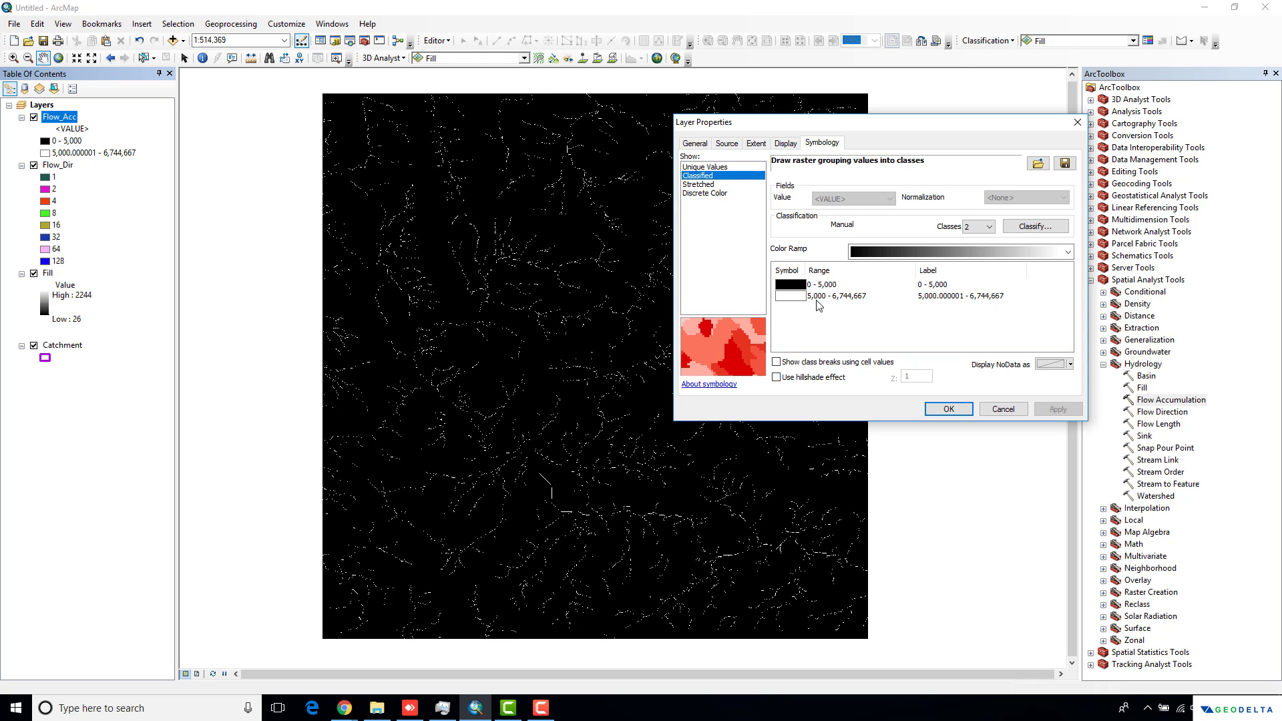
left_click(1034, 227)
left_click(1035, 250)
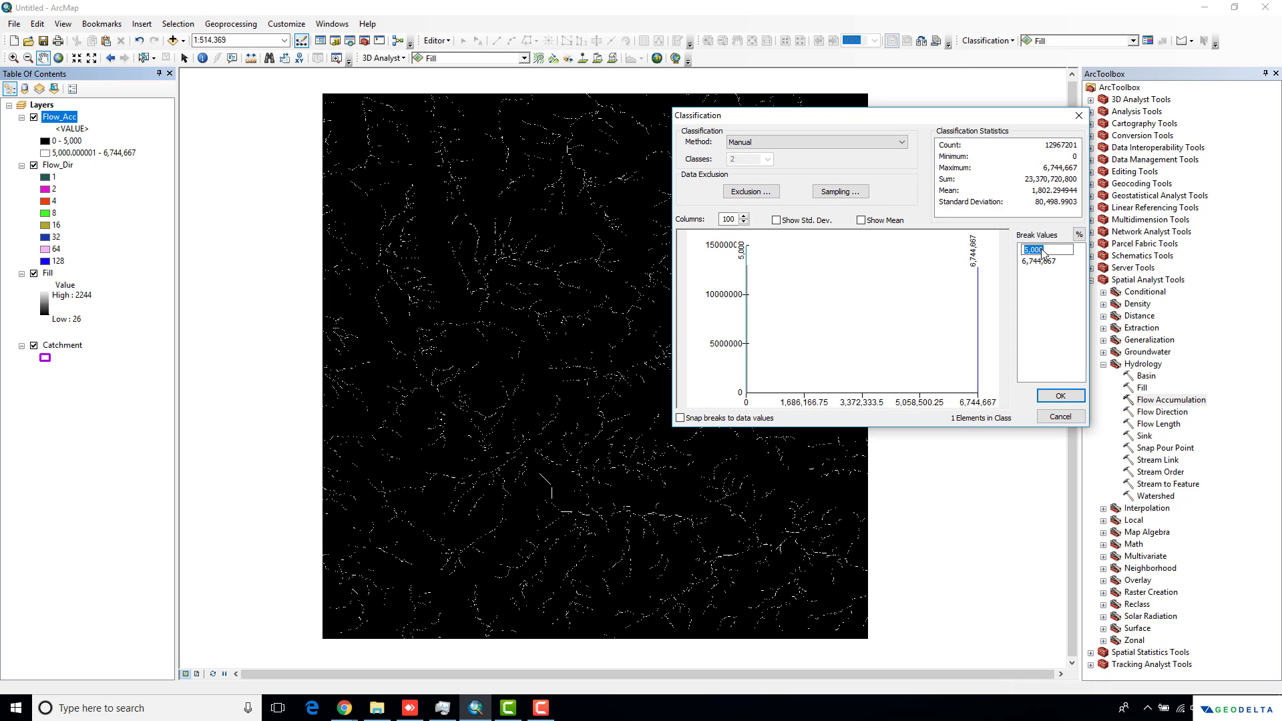
type("1")
type("00,0")
type("00")
left_click(1062, 397)
left_click(1062, 398)
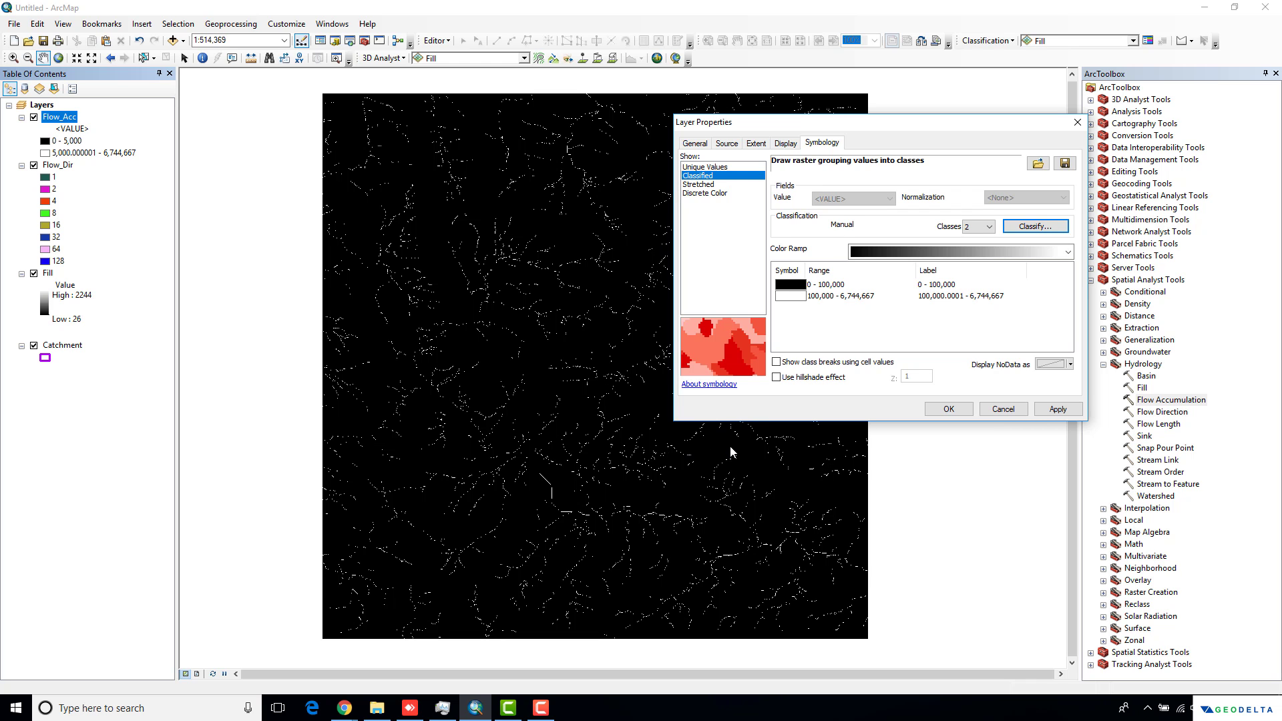
left_click(1059, 408)
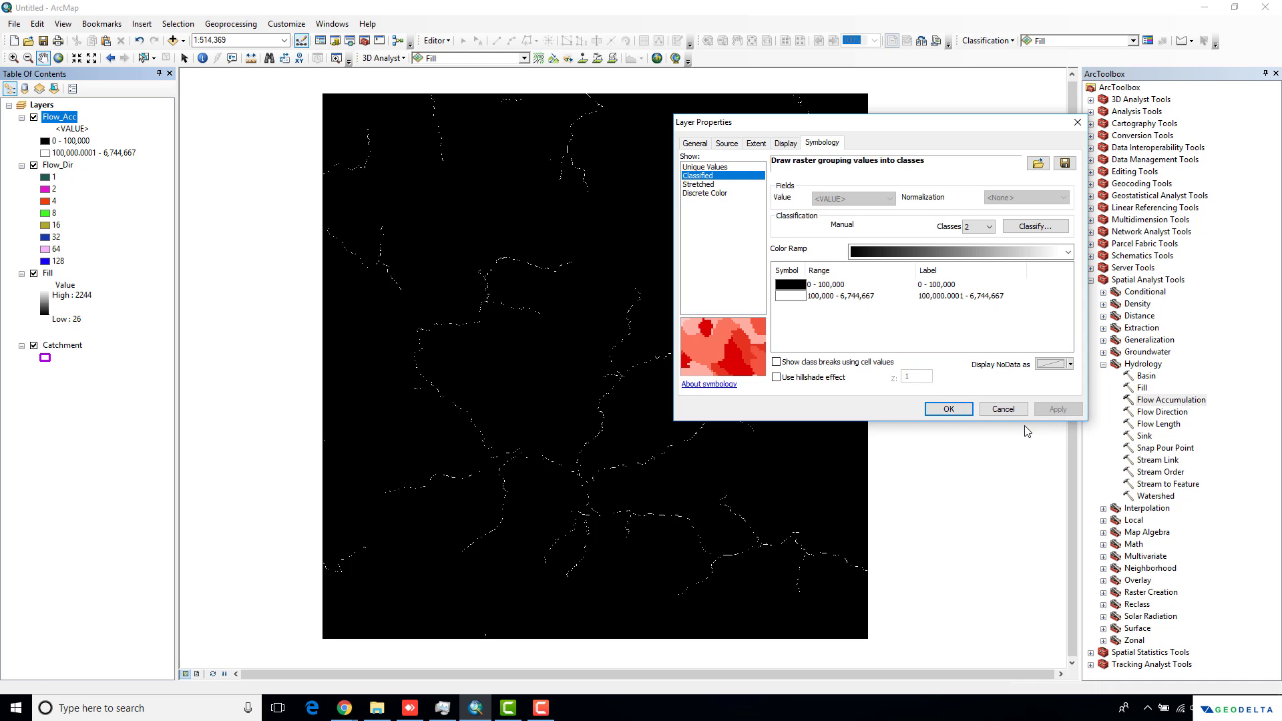
Step: Change the break to 8,000, apply it, and close Layer Properties
left_click(1051, 227)
left_click(1037, 252)
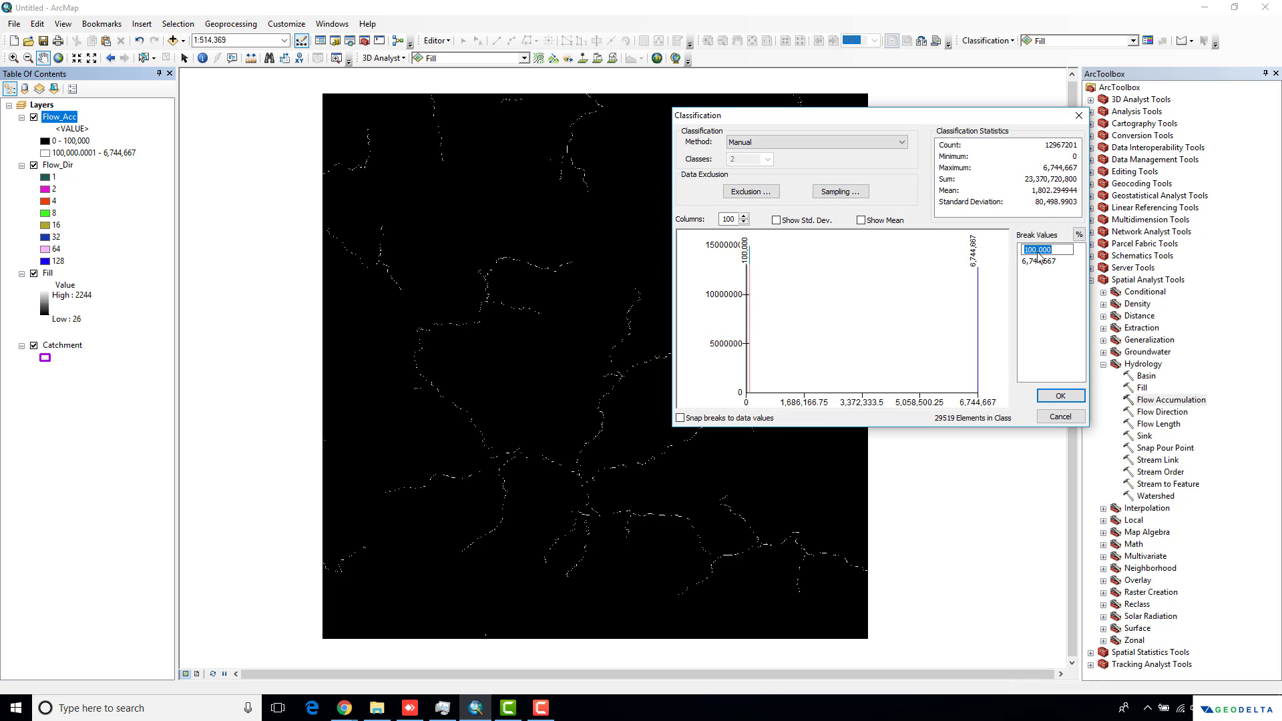
type("8,0")
type("00")
key("Return")
left_click(1060, 395)
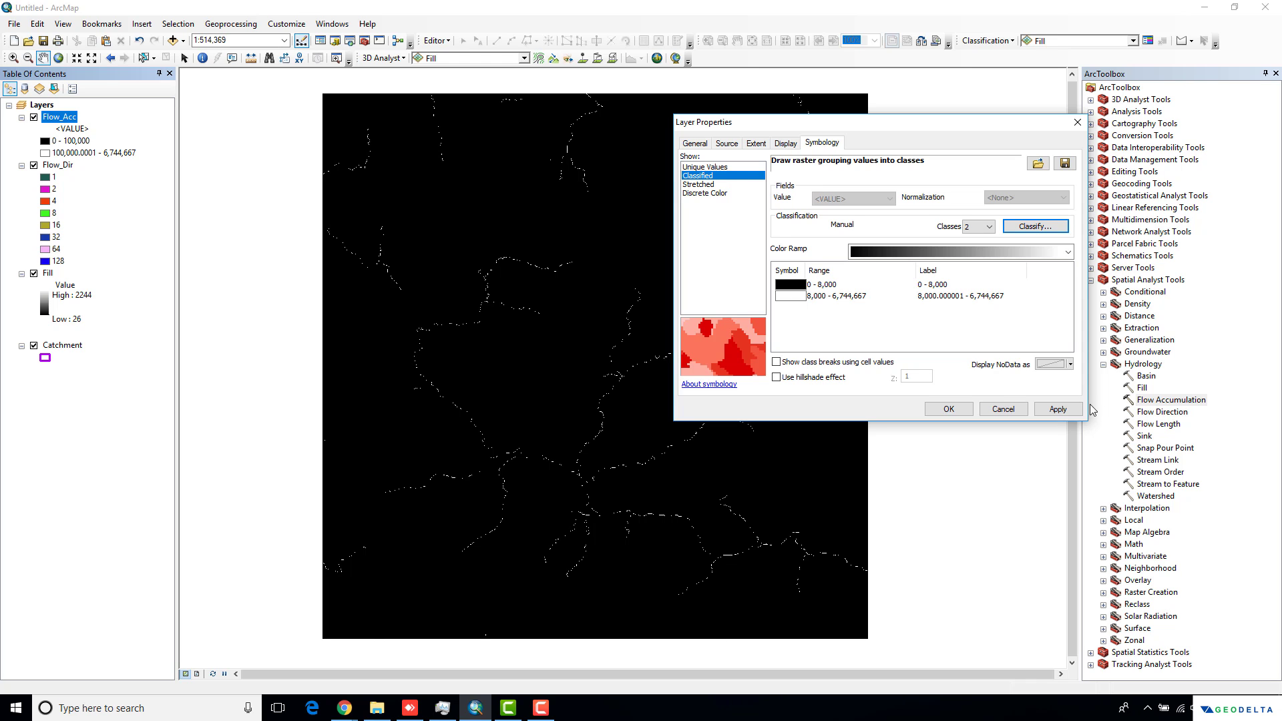
left_click(1058, 409)
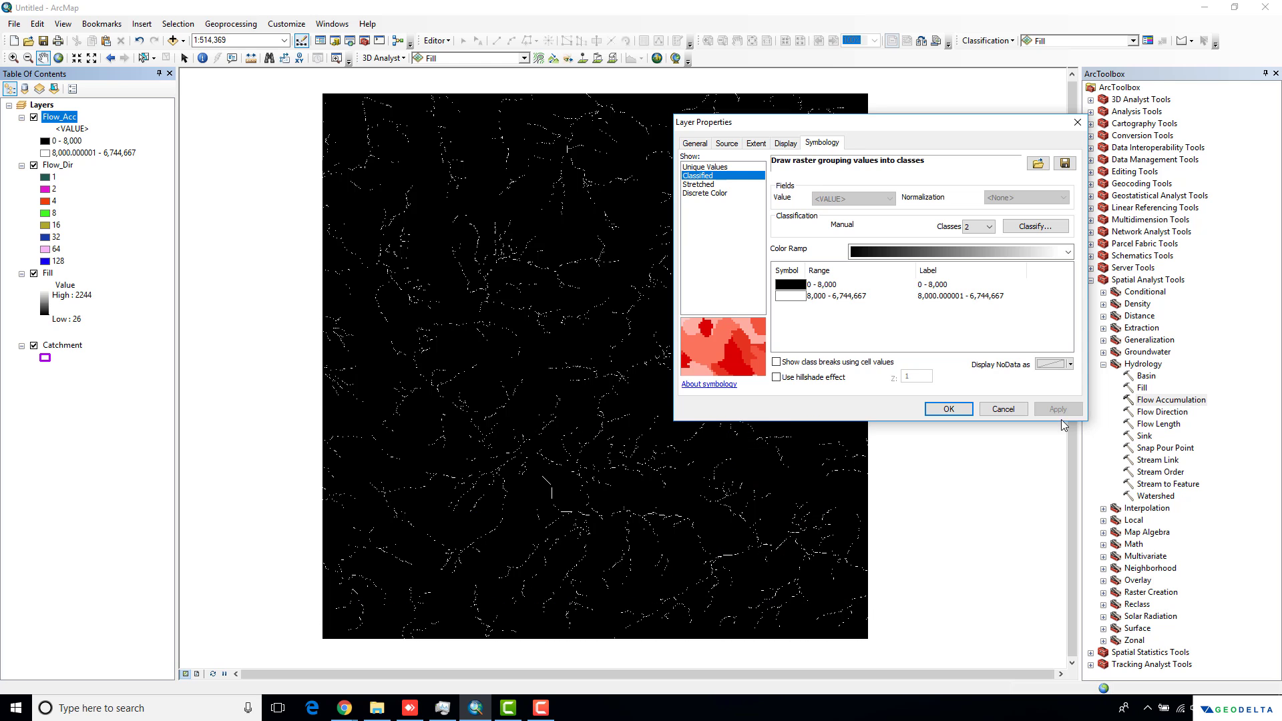
left_click(949, 410)
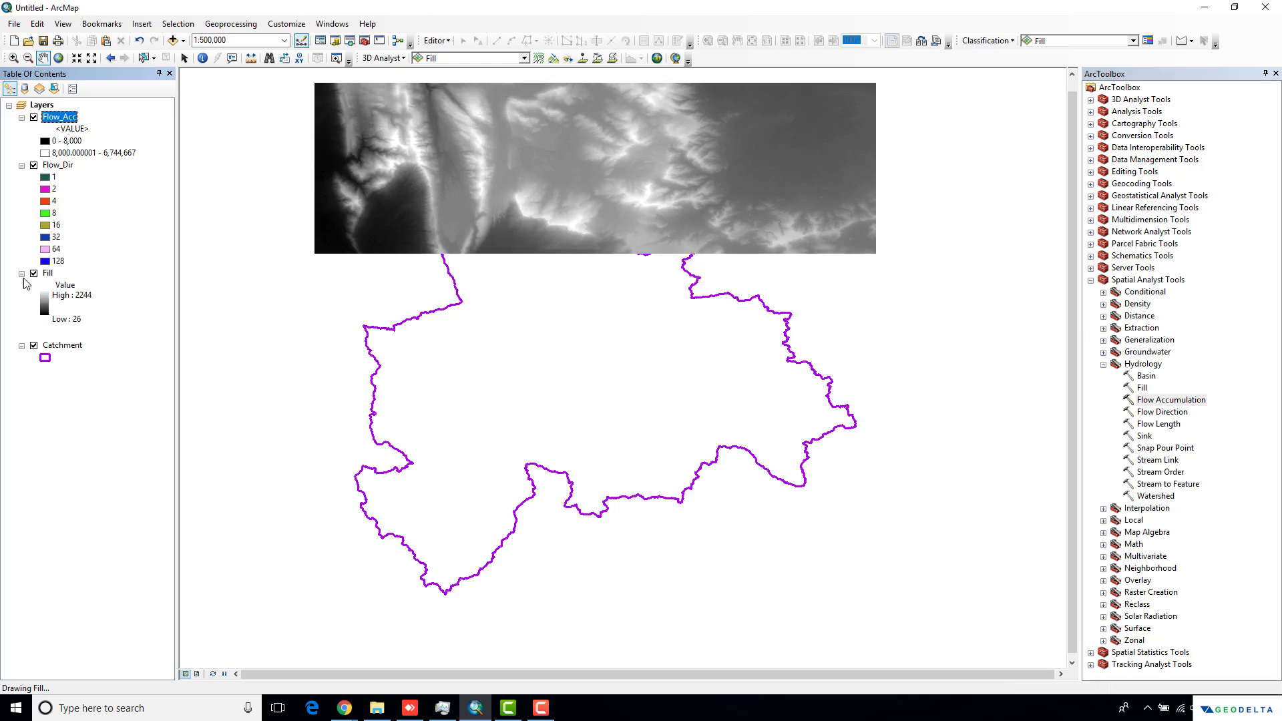
Step: Hide Fill and Flow_Dir, then zoom and pan to inspect the Flow_Acc streams
left_click(33, 273)
left_click(34, 165)
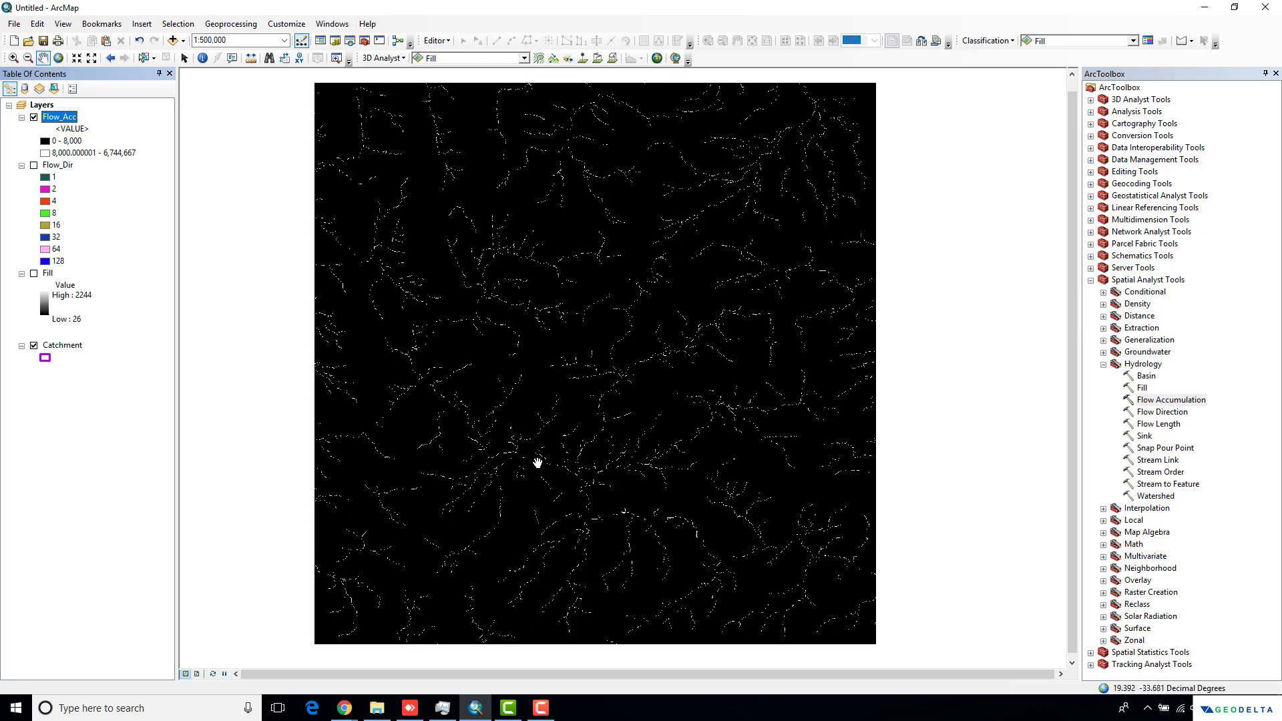
scroll(621, 471, "up", 4)
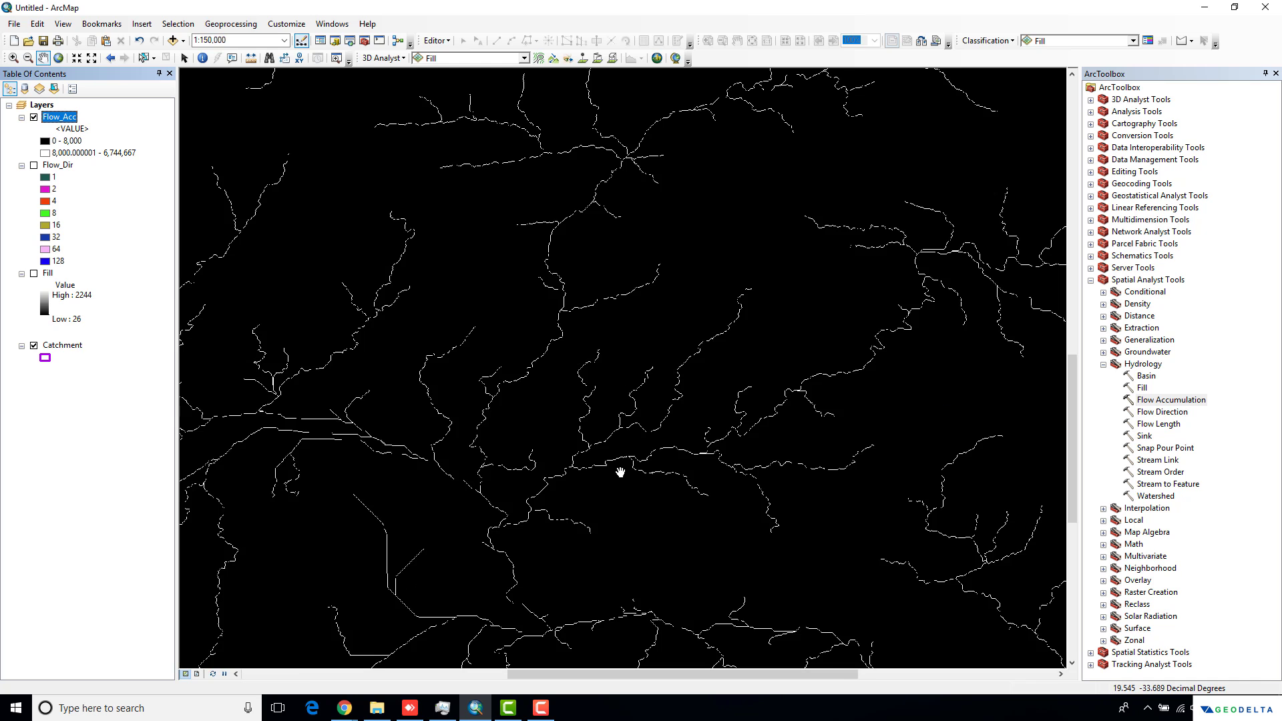
scroll(618, 466, "up", 1)
left_click_drag(544, 587, 488, 437)
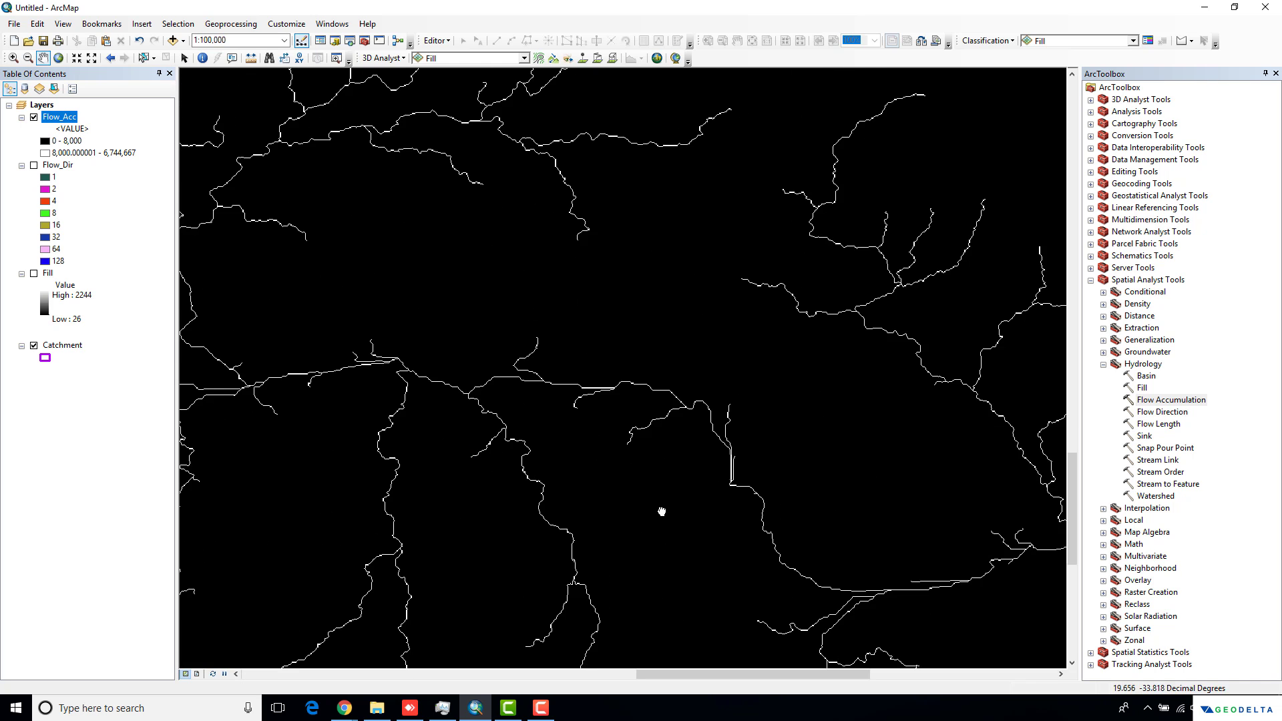
scroll(759, 506, "up", 2)
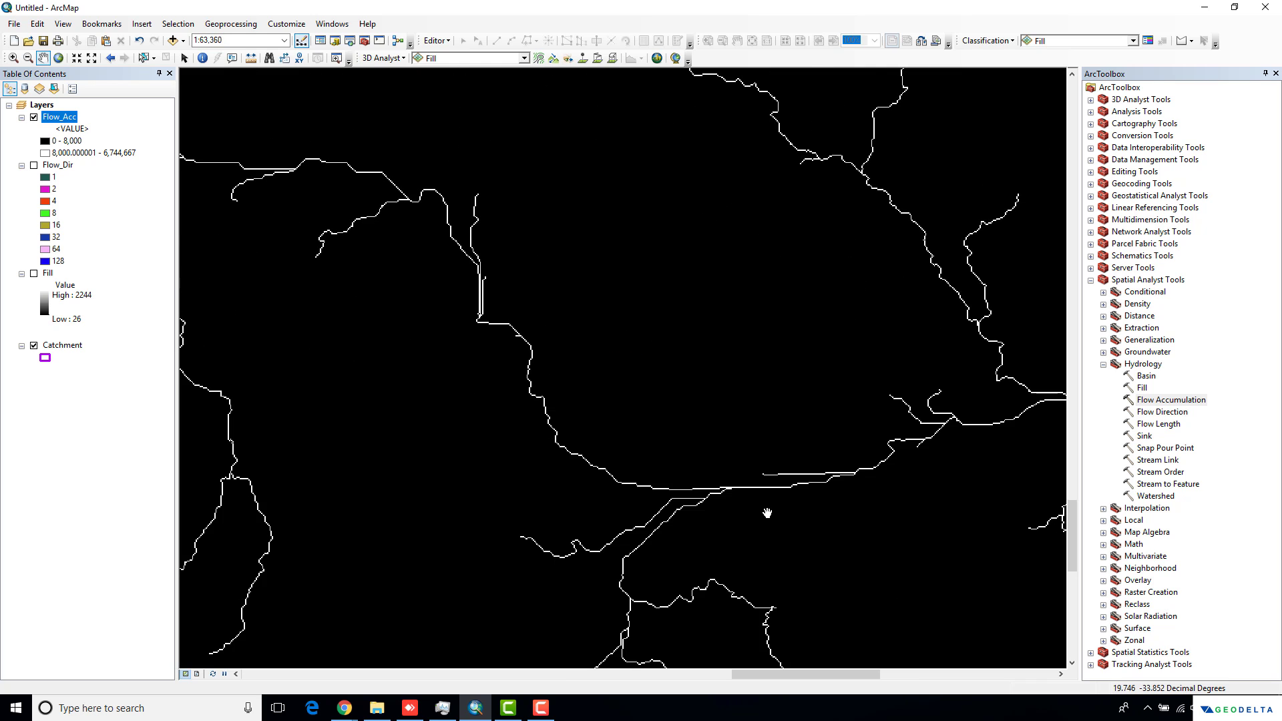
scroll(766, 511, "down", 2)
scroll(667, 527, "down", 2)
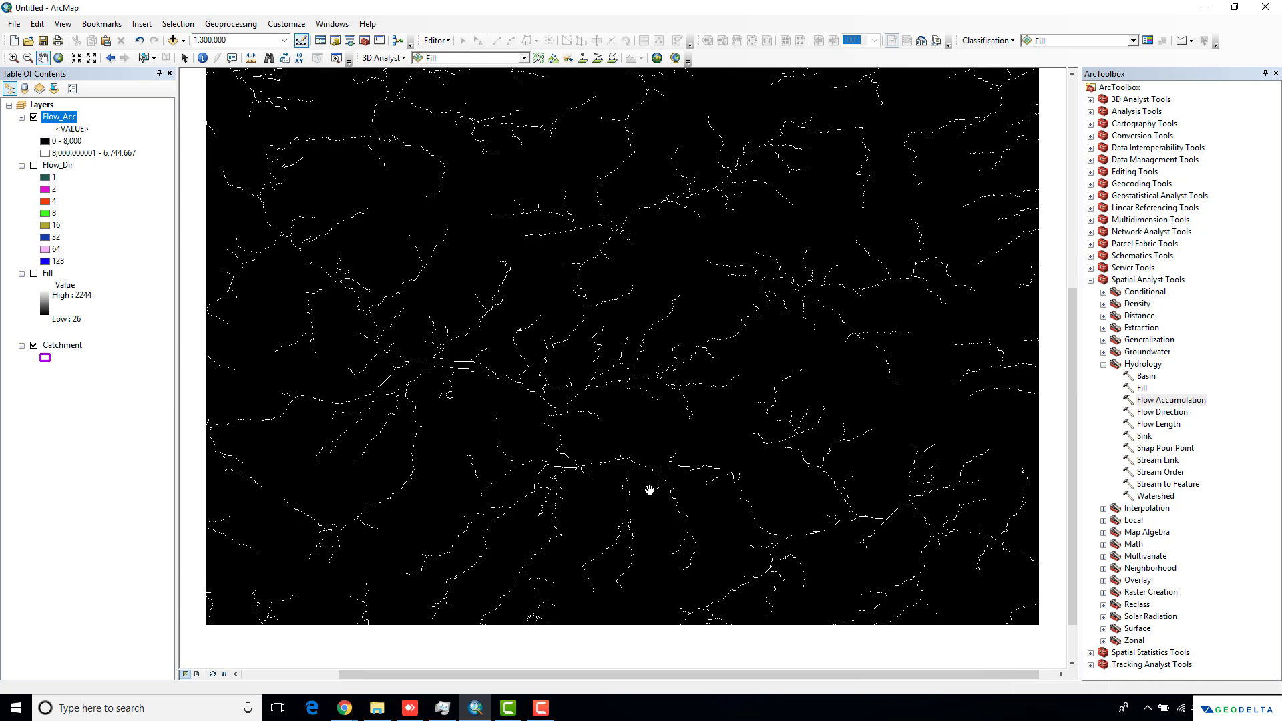
scroll(558, 515, "up", 2)
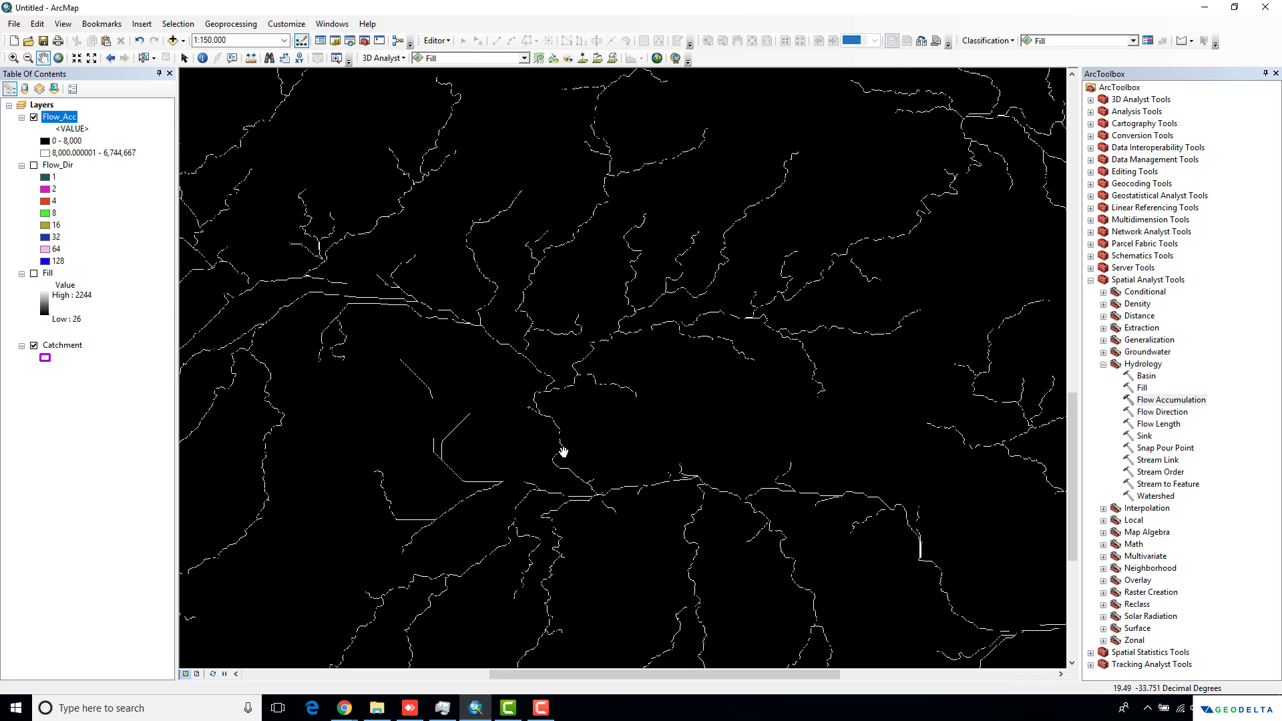
scroll(470, 374, "down", 2)
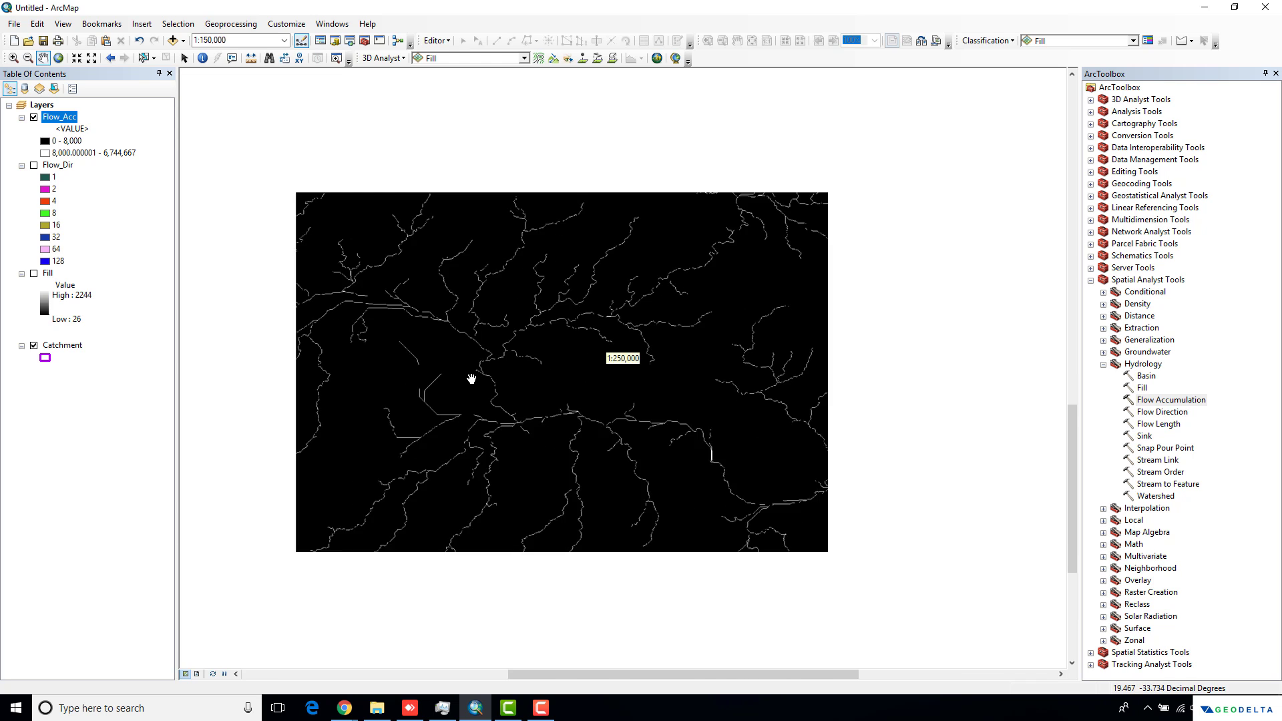
scroll(541, 398, "down", 2)
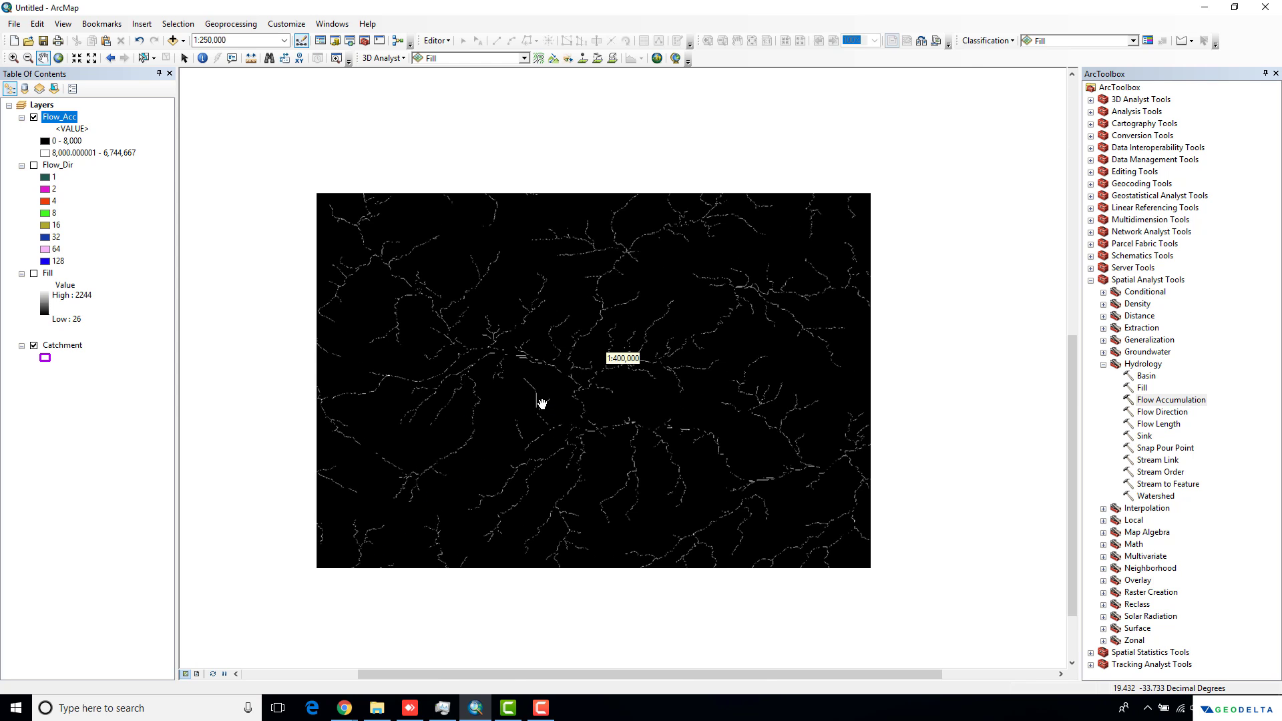
left_click_drag(541, 347, 521, 420)
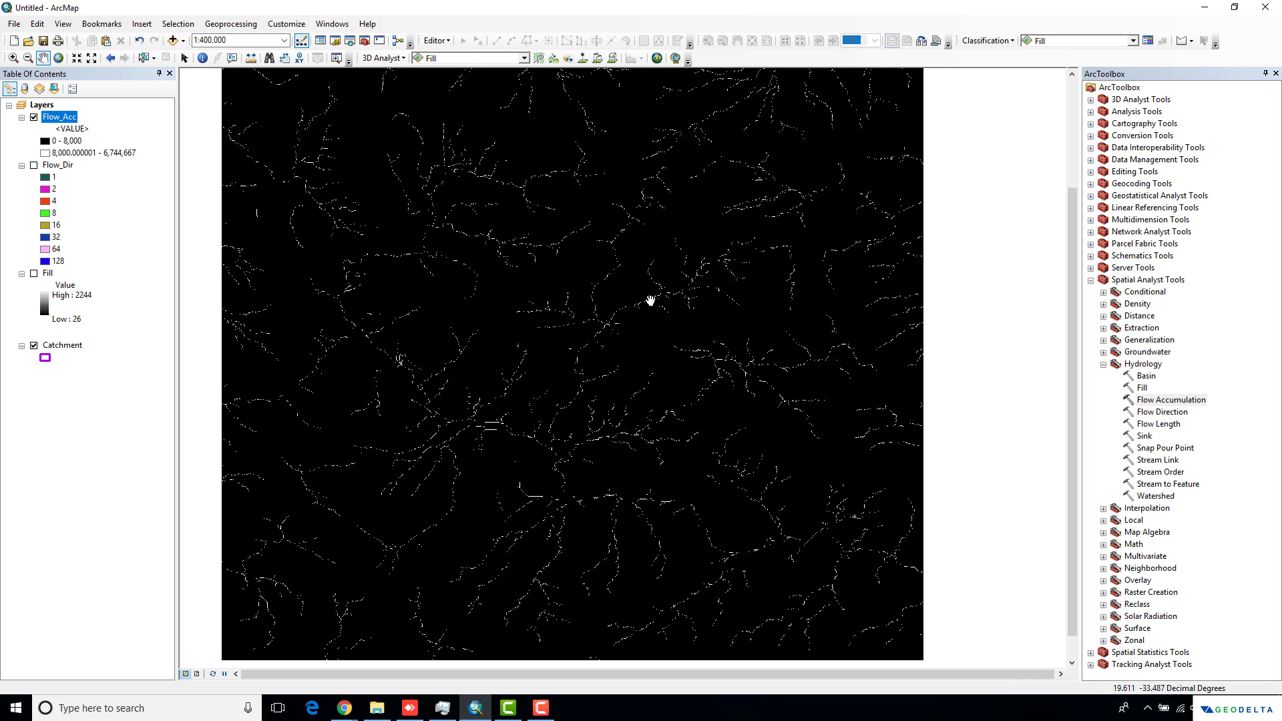
Step: Find Raster Calculator via Search and run "Flow_Acc" >= 8000 to create rastercalc
left_click_drag(651, 299, 672, 290)
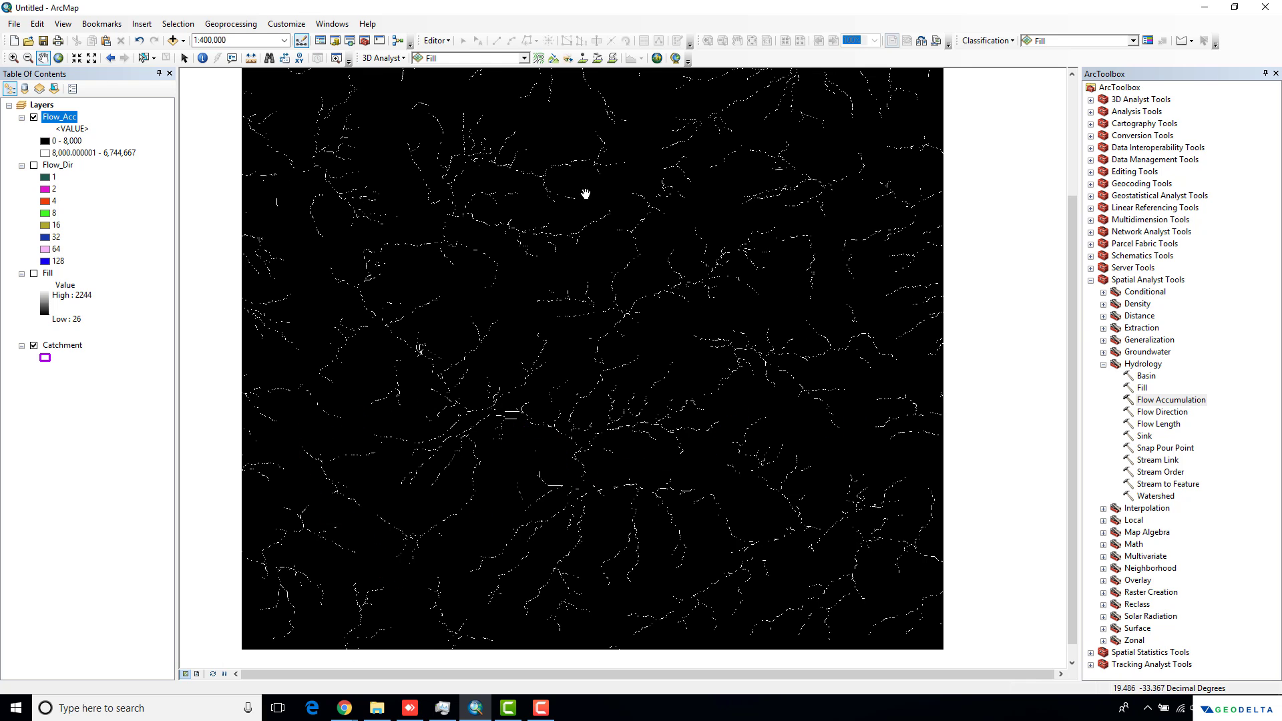
left_click(350, 42)
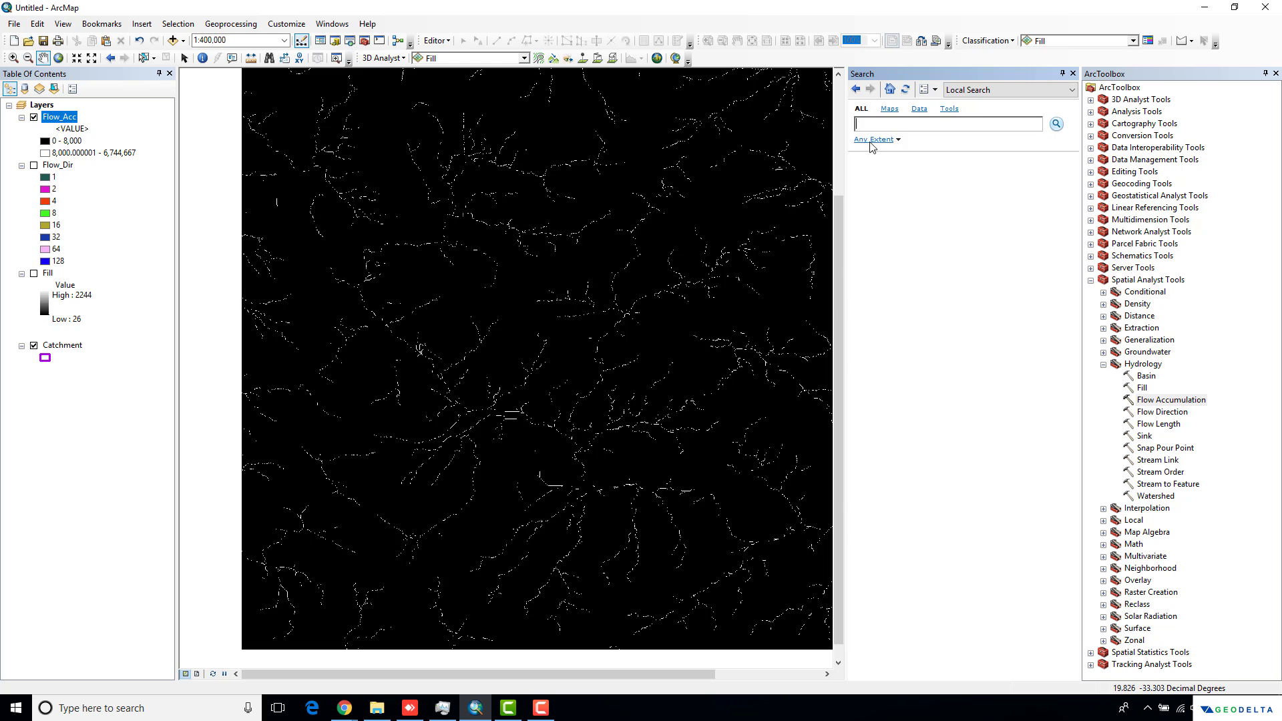
type("raster calculator")
key("Return")
left_click(1276, 74)
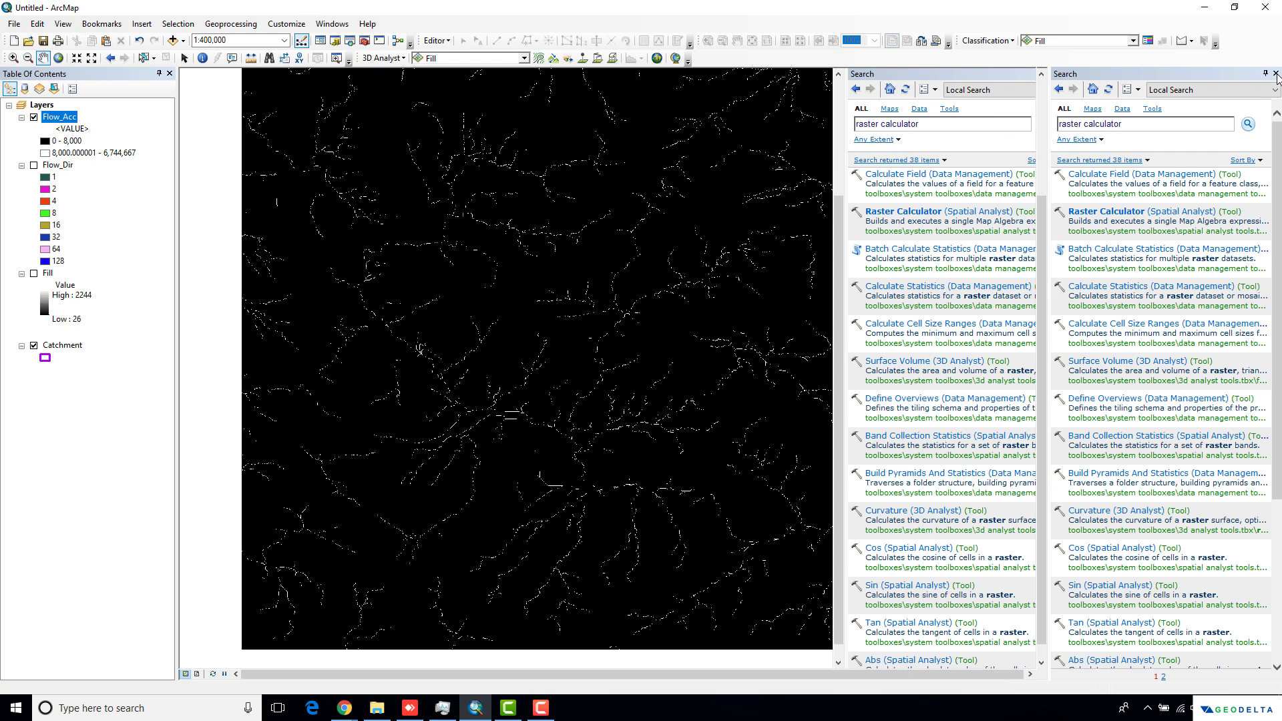
left_click(1124, 213)
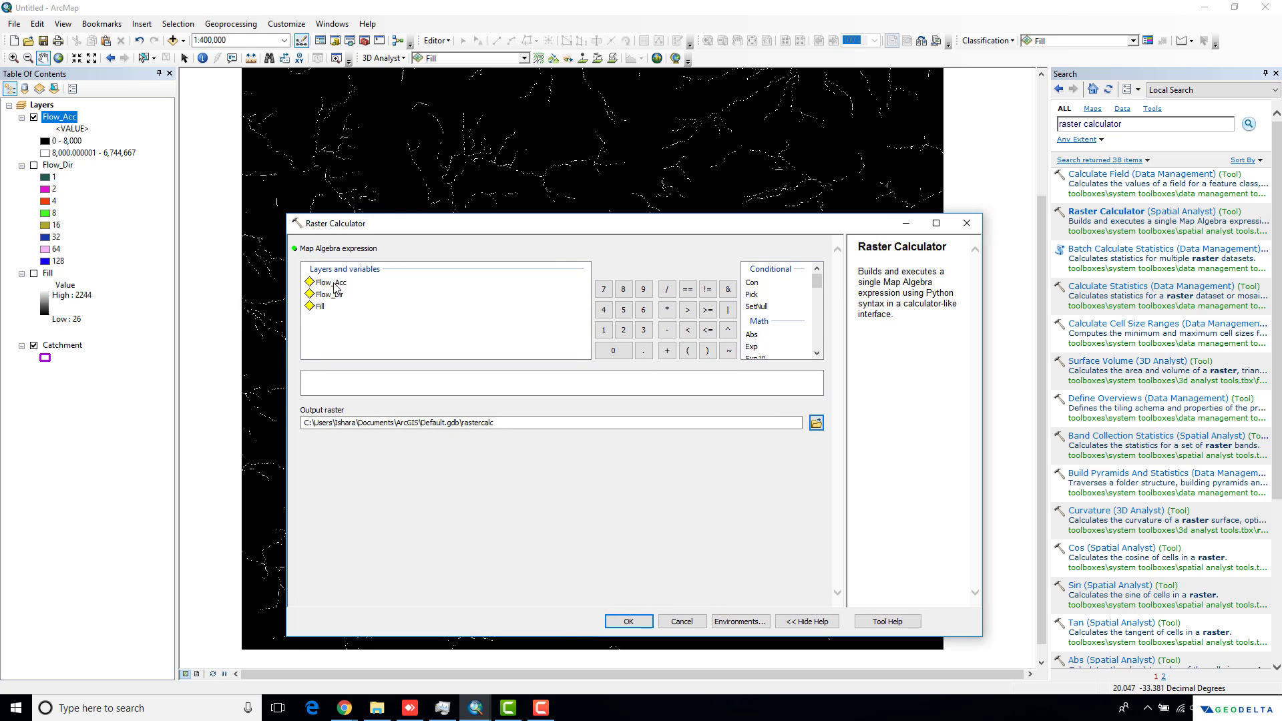
double_click(335, 285)
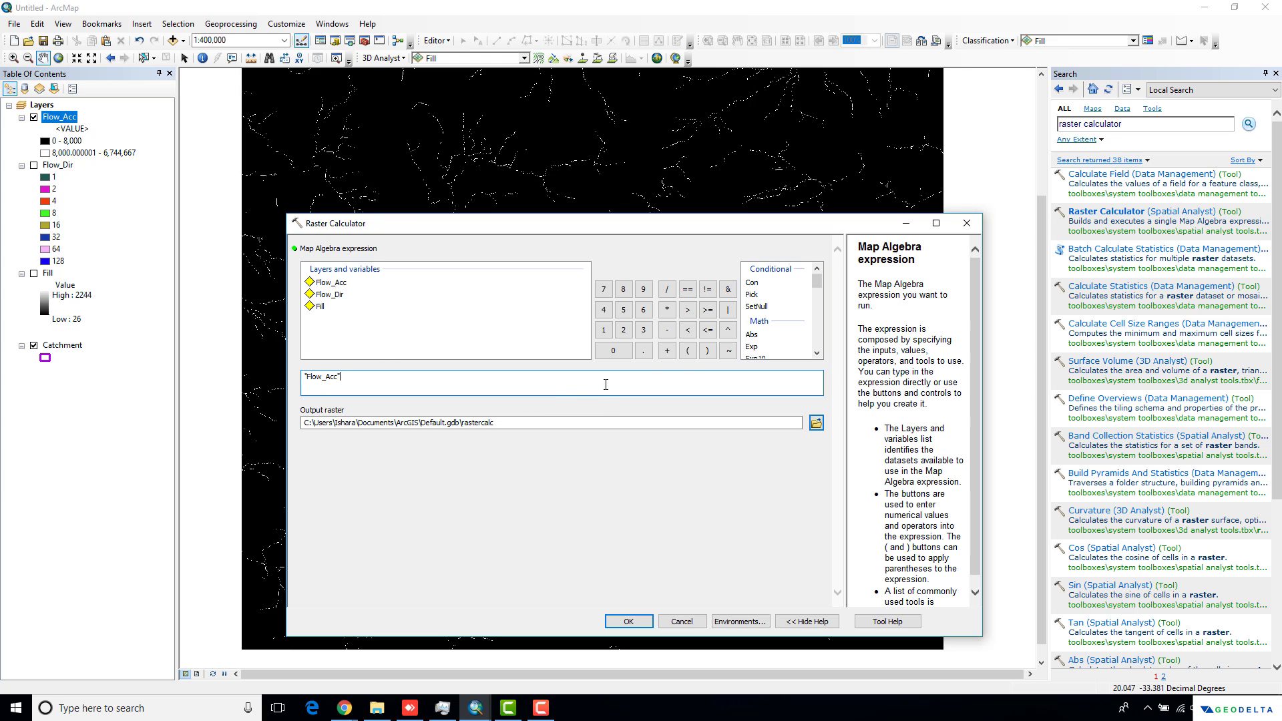
left_click(708, 311)
left_click_drag(487, 224, 497, 201)
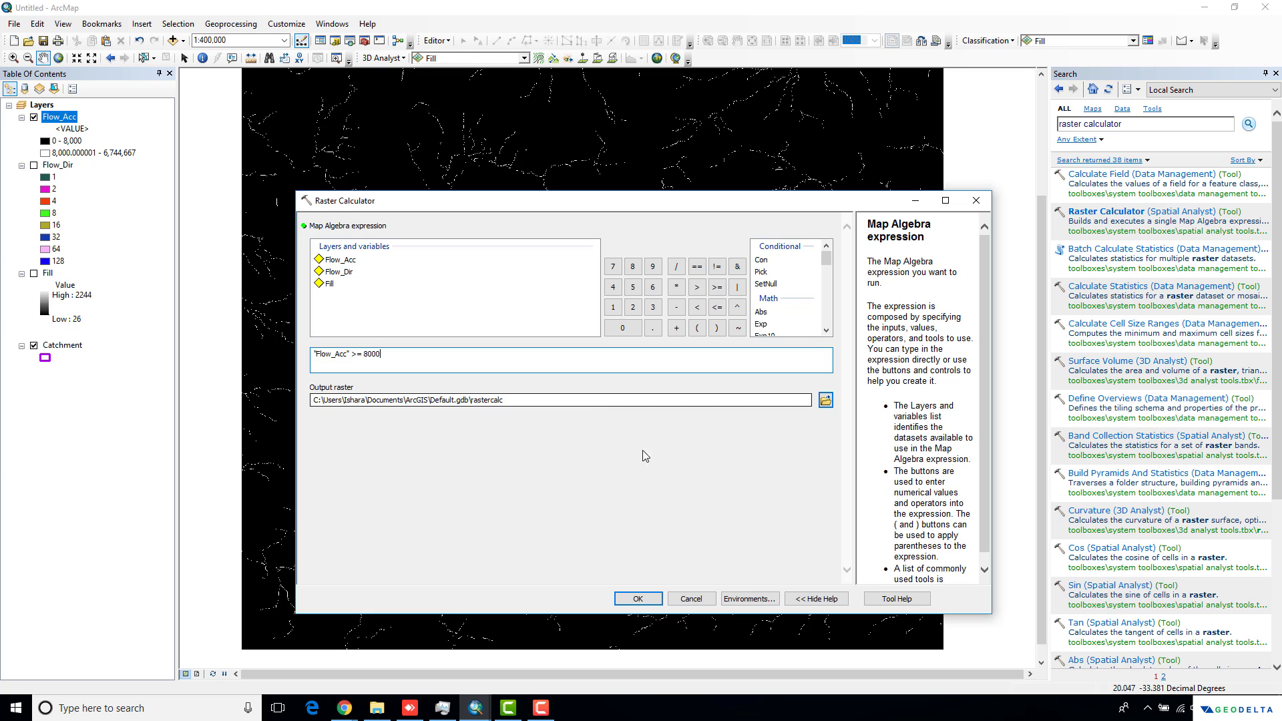
left_click(638, 601)
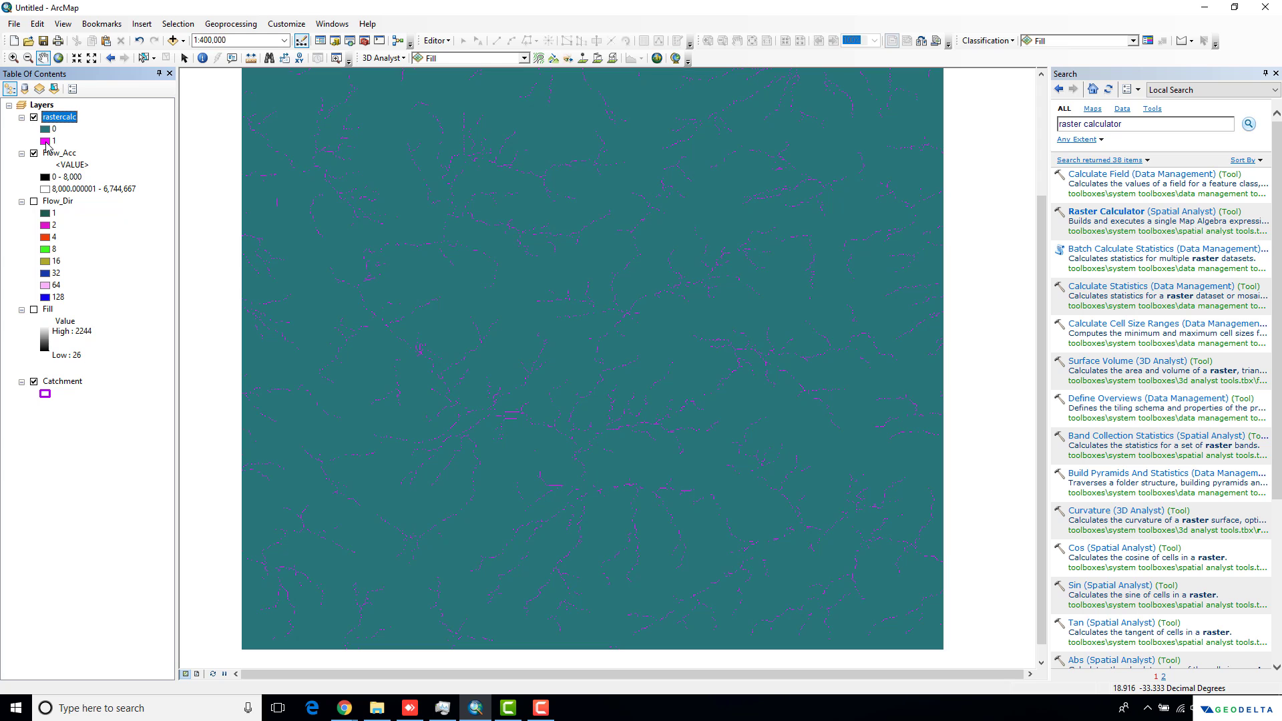
left_click(46, 142)
left_click(615, 88)
double_click(45, 130)
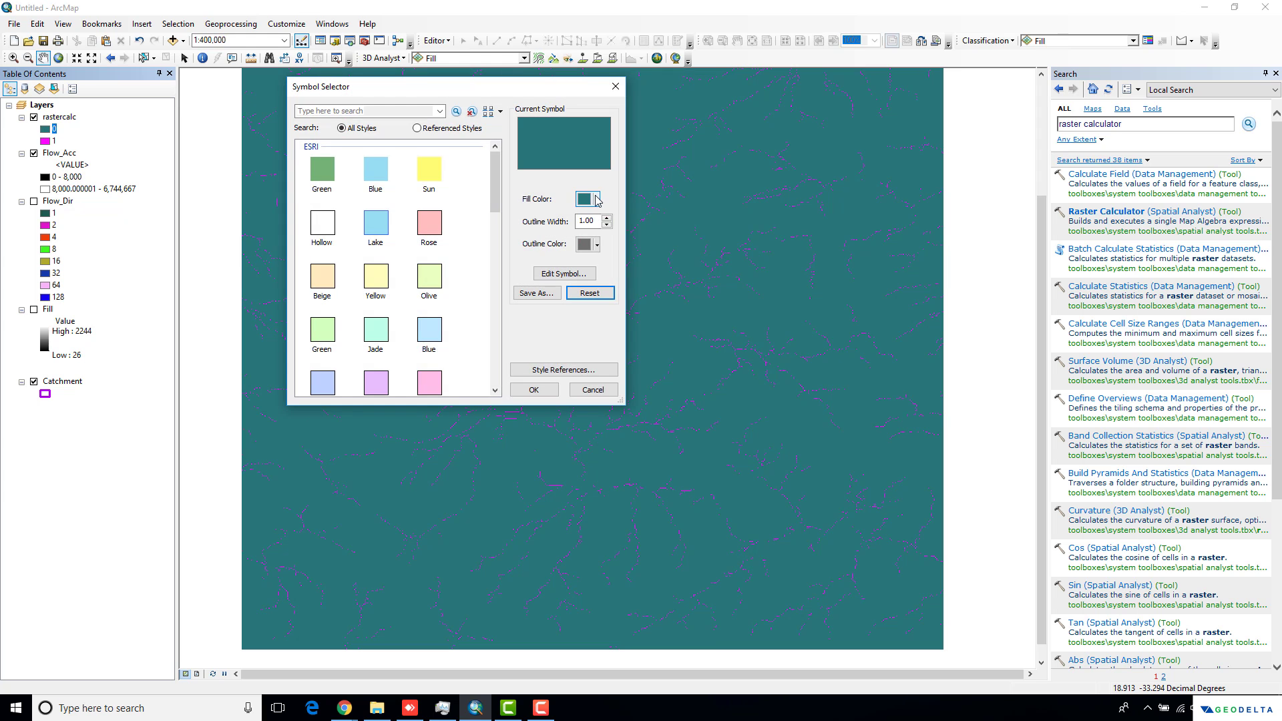
left_click(596, 200)
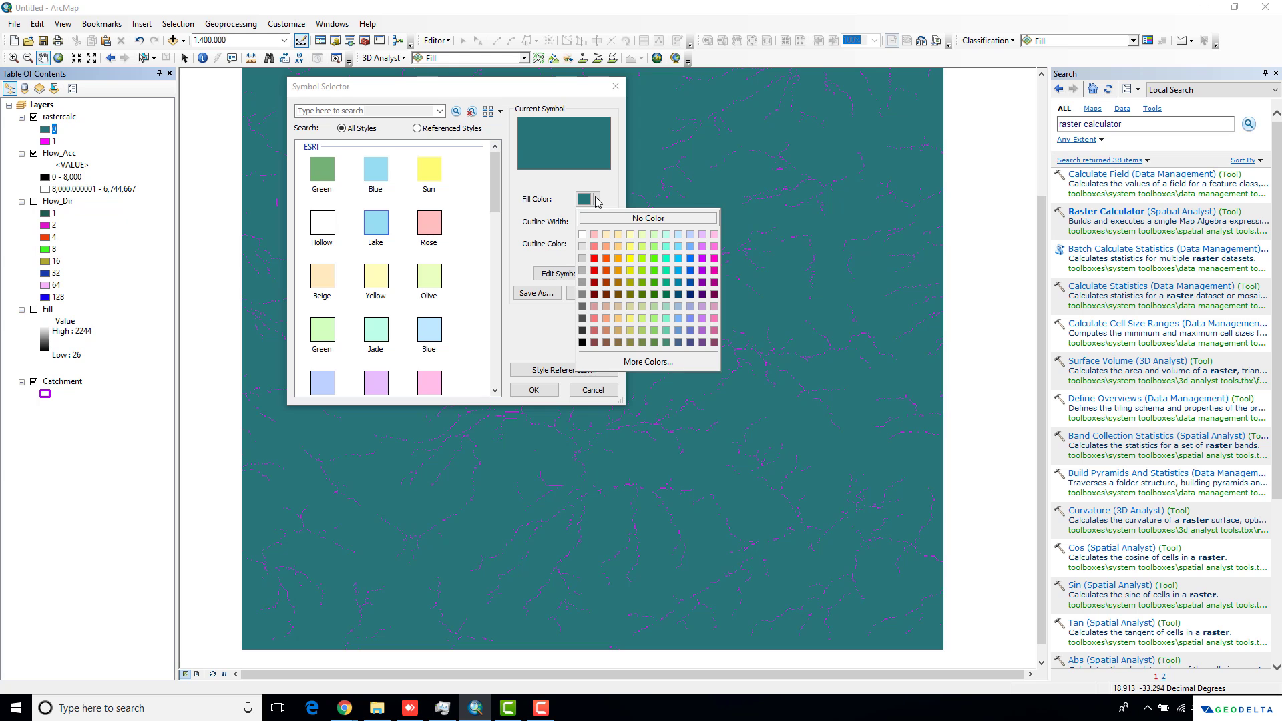
left_click(582, 246)
left_click(531, 393)
left_click(47, 143)
double_click(46, 142)
left_click(586, 199)
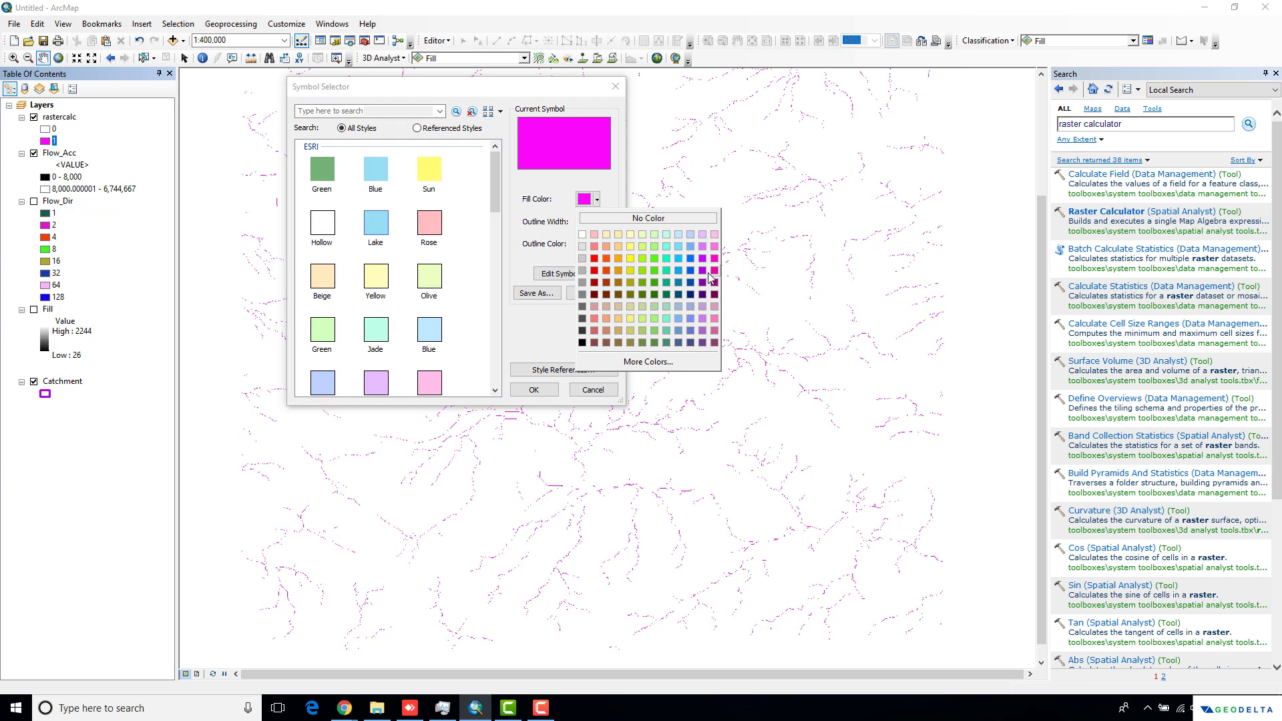
left_click(690, 271)
left_click(546, 391)
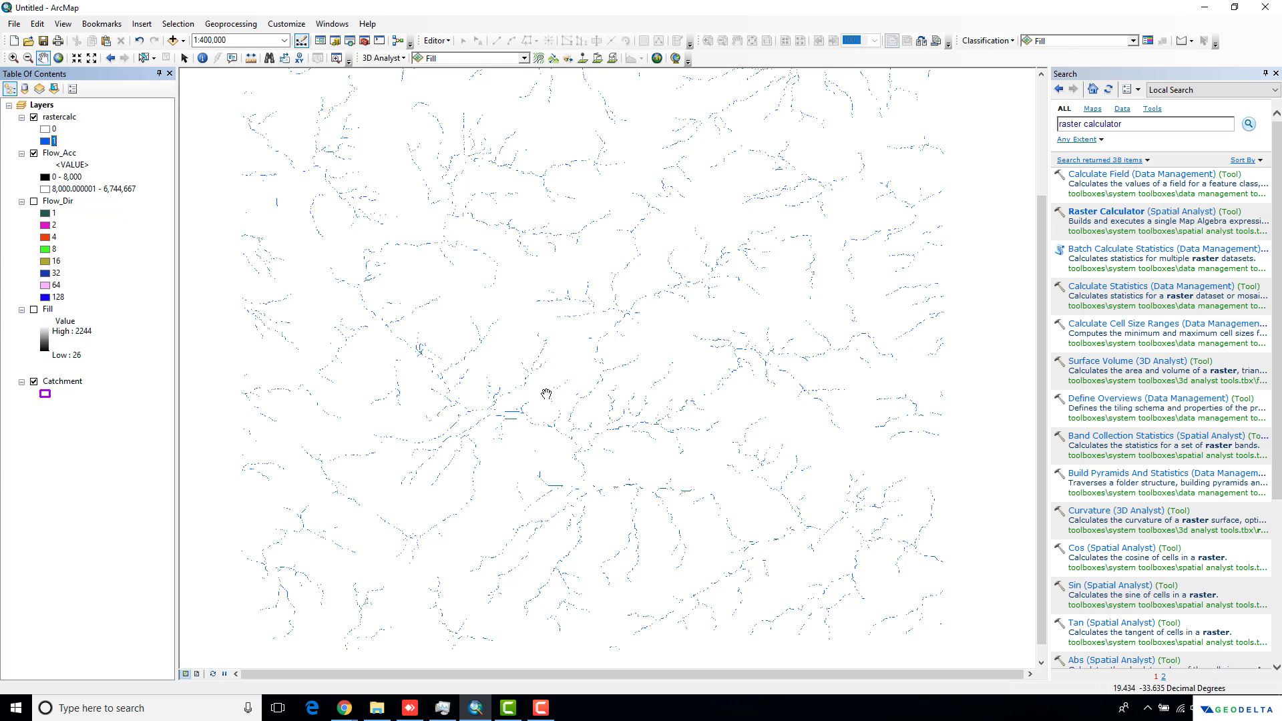
scroll(558, 390, "up", 4)
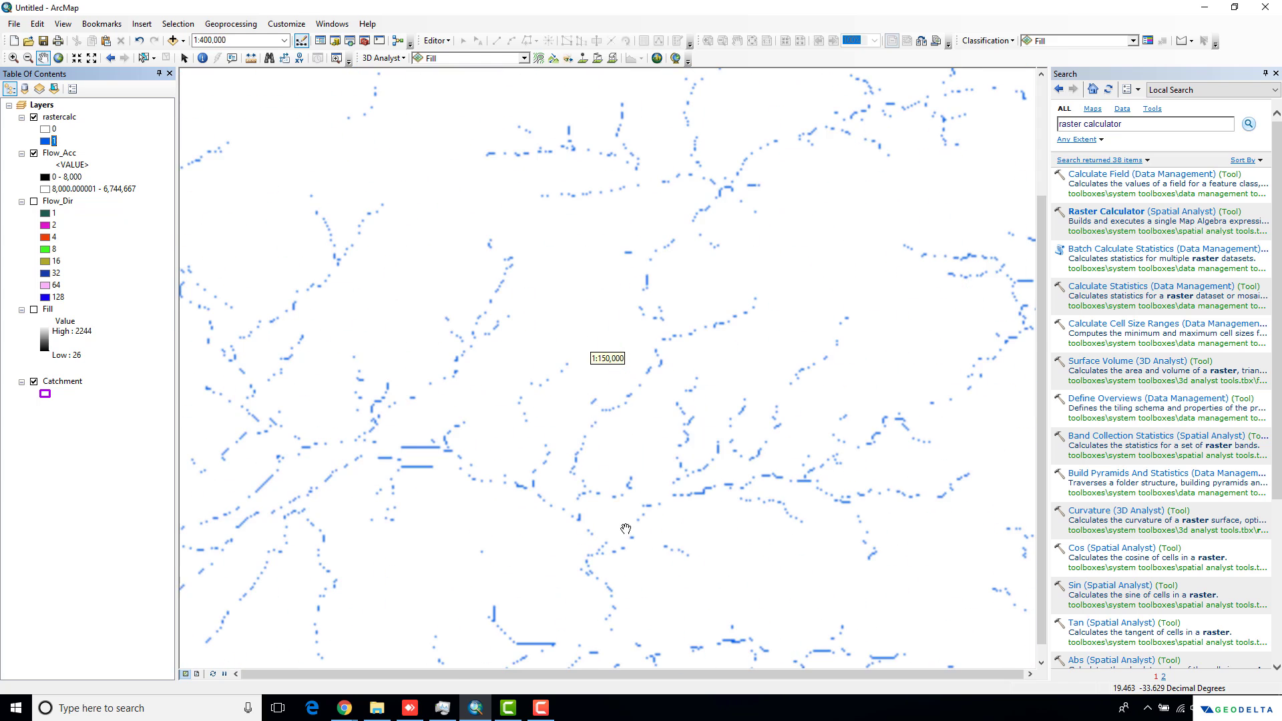
scroll(599, 401, "up", 3)
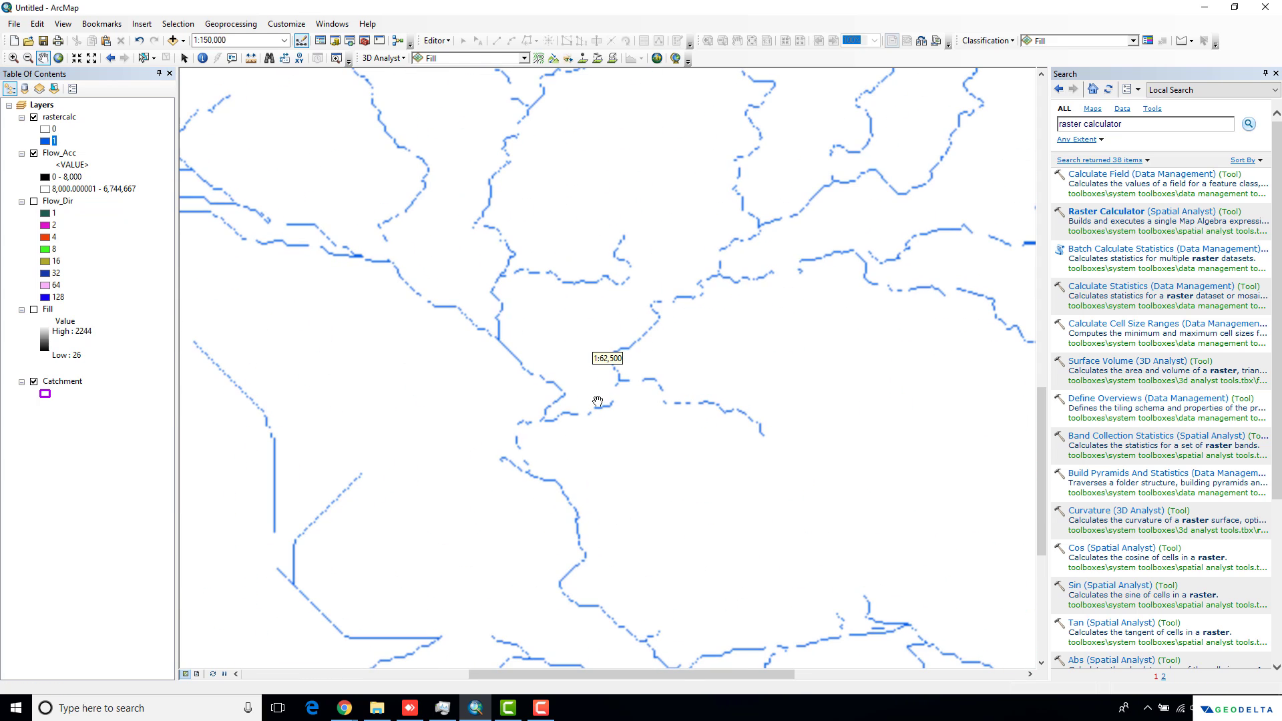
scroll(599, 400, "down", 2)
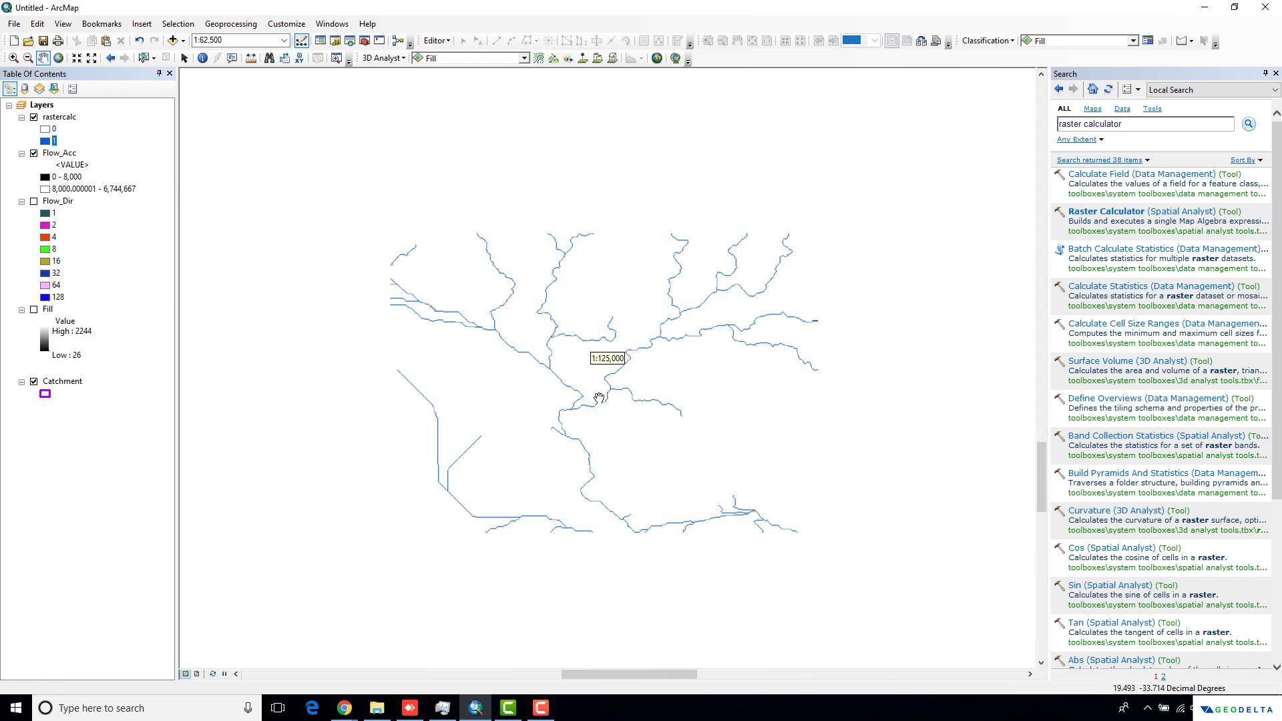
scroll(599, 399, "down", 2)
scroll(567, 382, "down", 1)
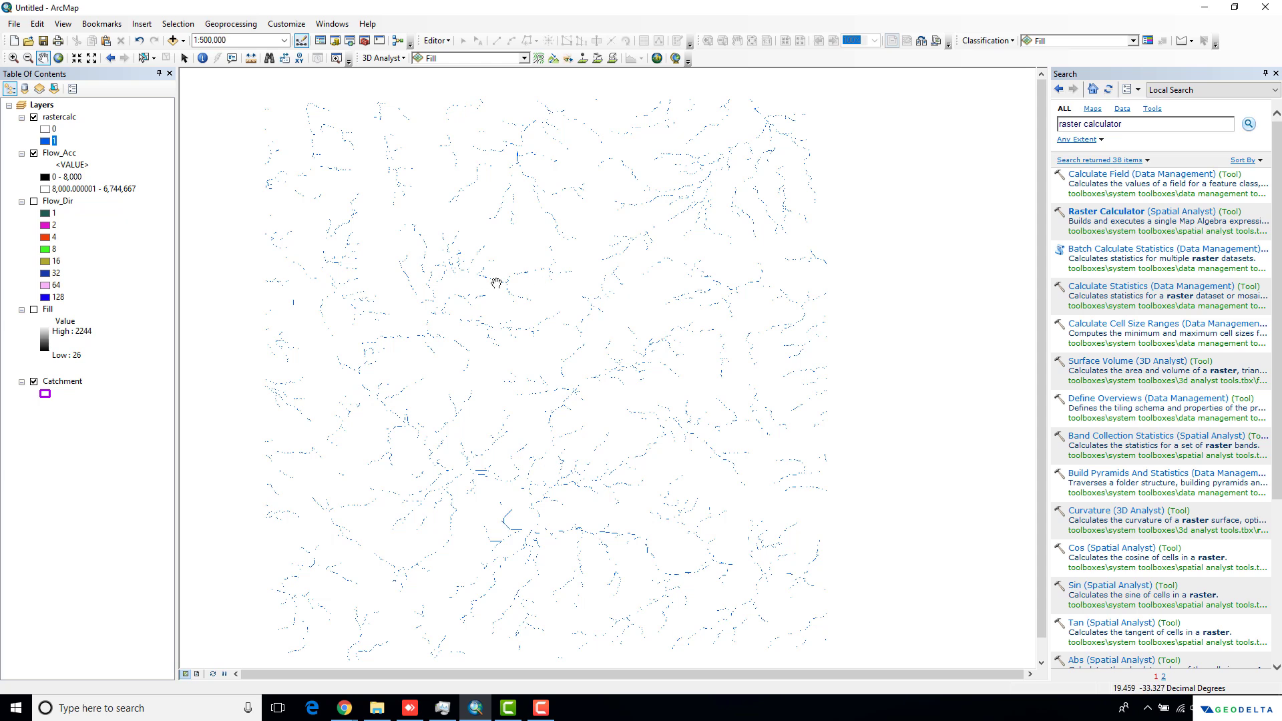
scroll(539, 367, "up", 1)
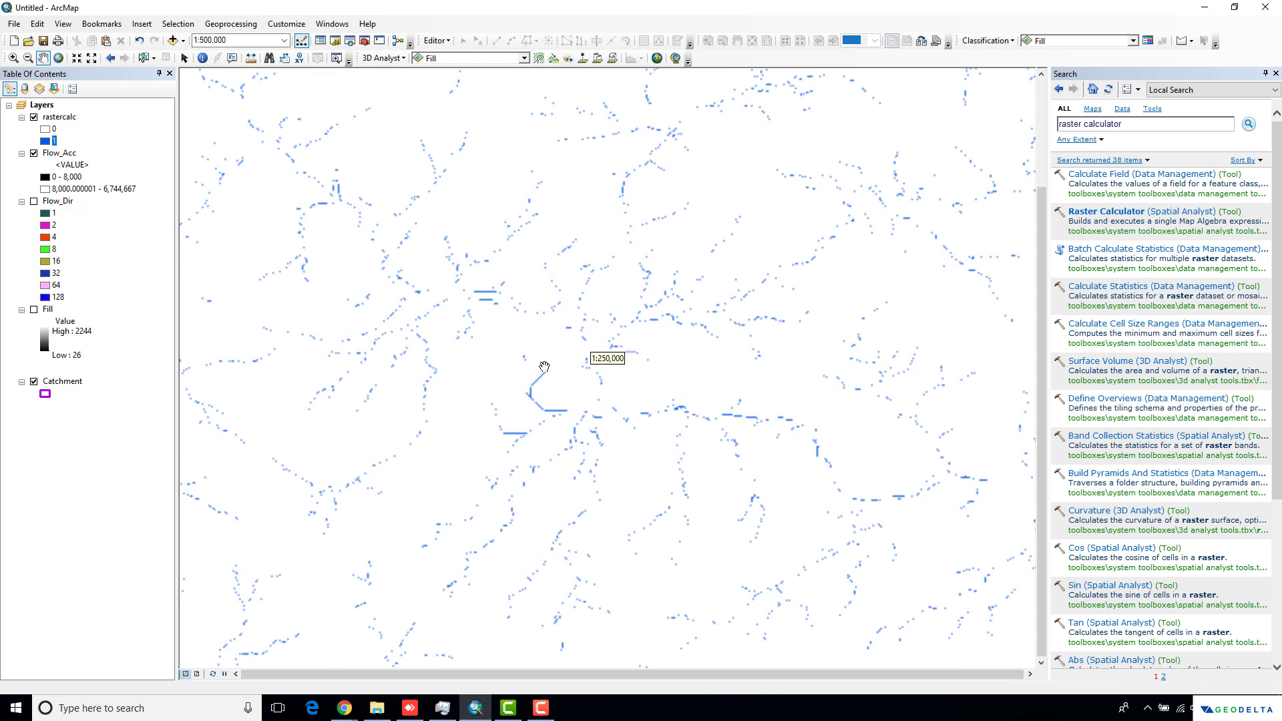
Step: Open the Stream Order tool from the Hydrology toolset
scroll(544, 367, "up", 1)
left_click(350, 41)
left_click(365, 40)
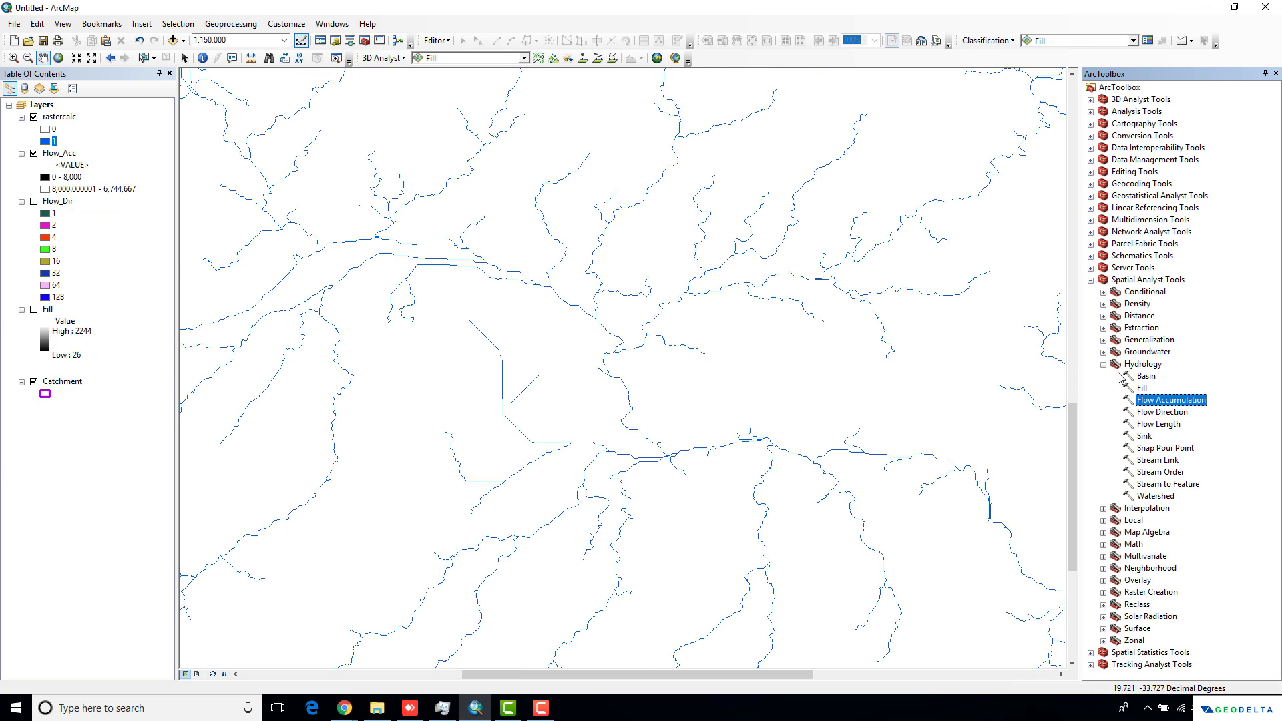
left_click(1168, 474)
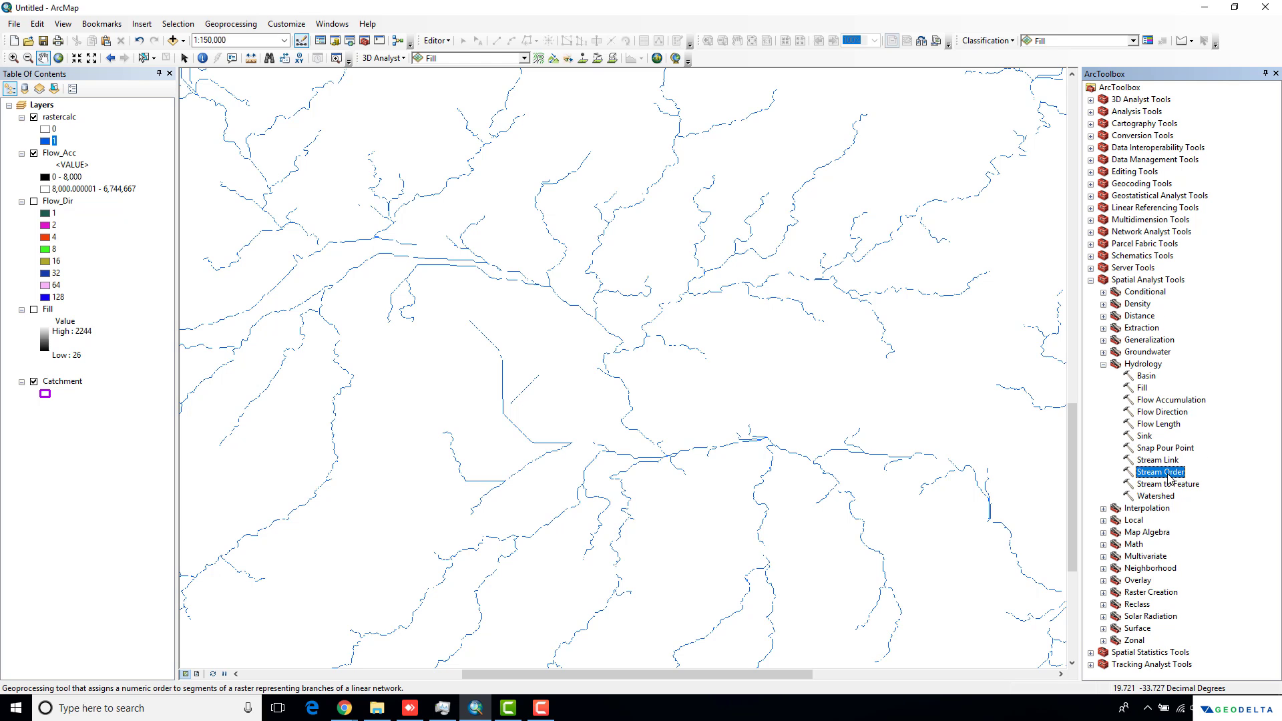
double_click(1168, 473)
left_click_drag(394, 212, 364, 198)
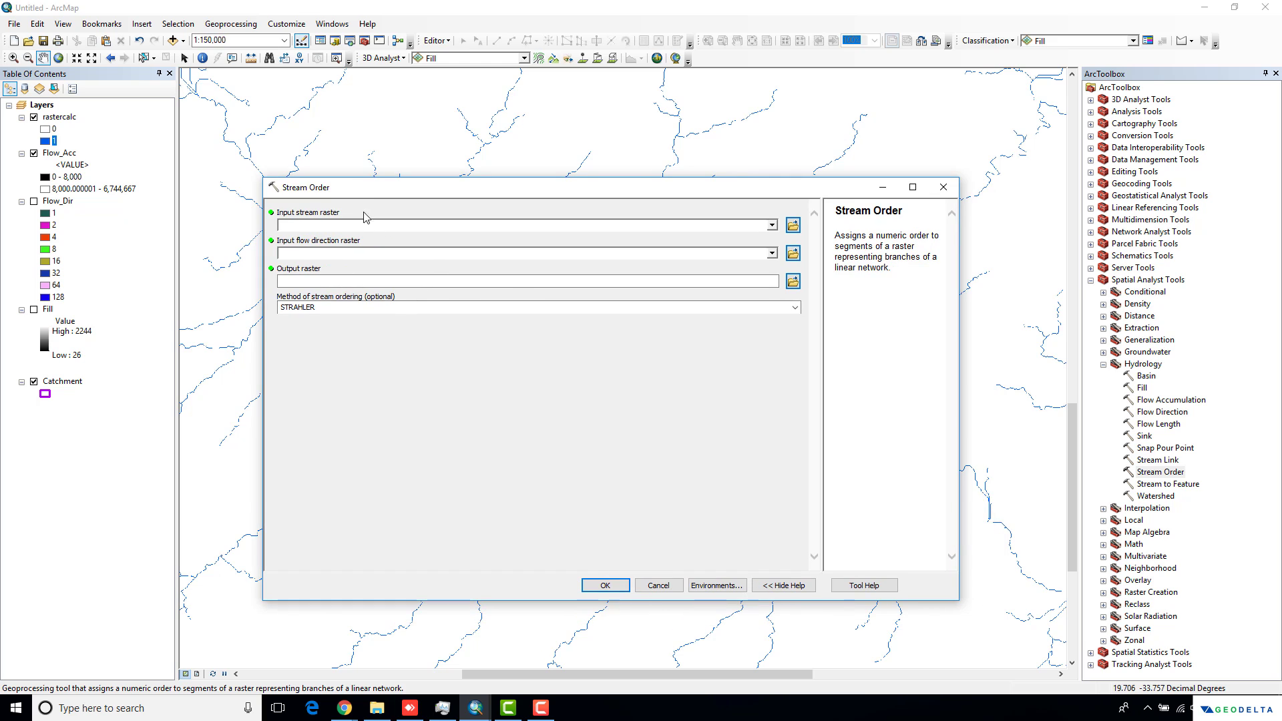
Step: Set rastercalc as stream input, Flow_Dir as direction, output Stream_Order, method STRAHLER
left_click(352, 225)
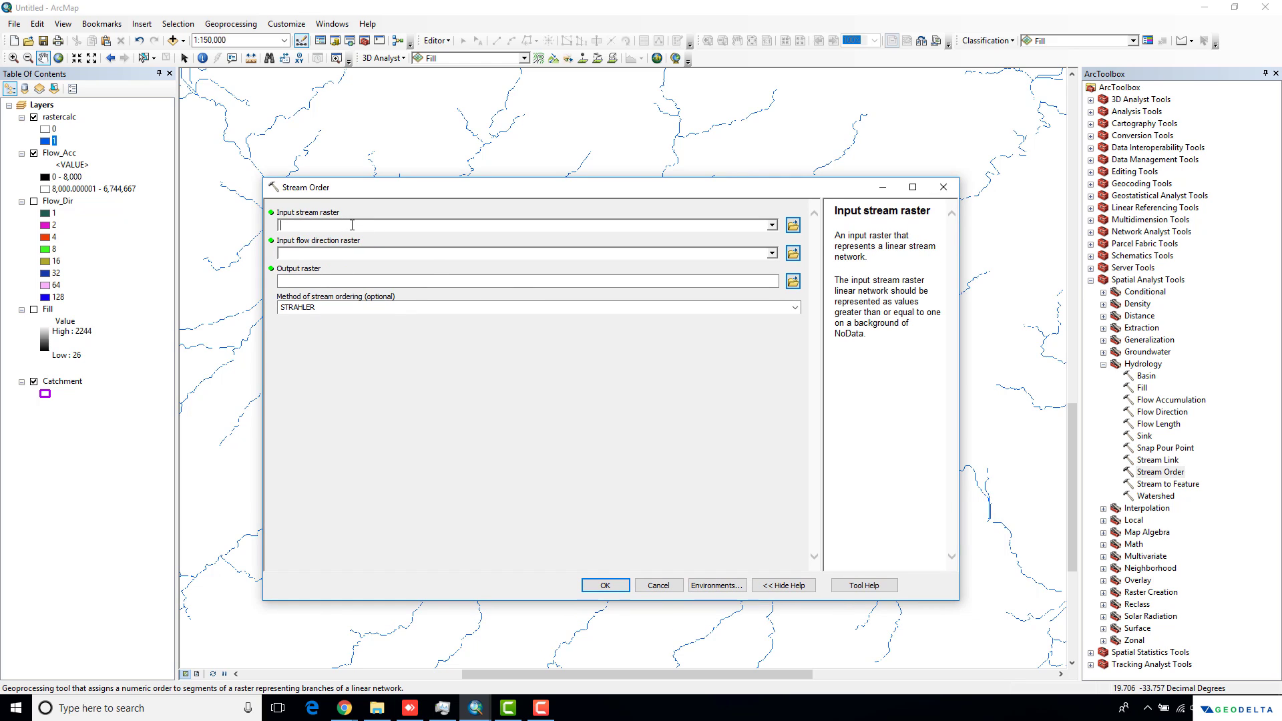
left_click(61, 118)
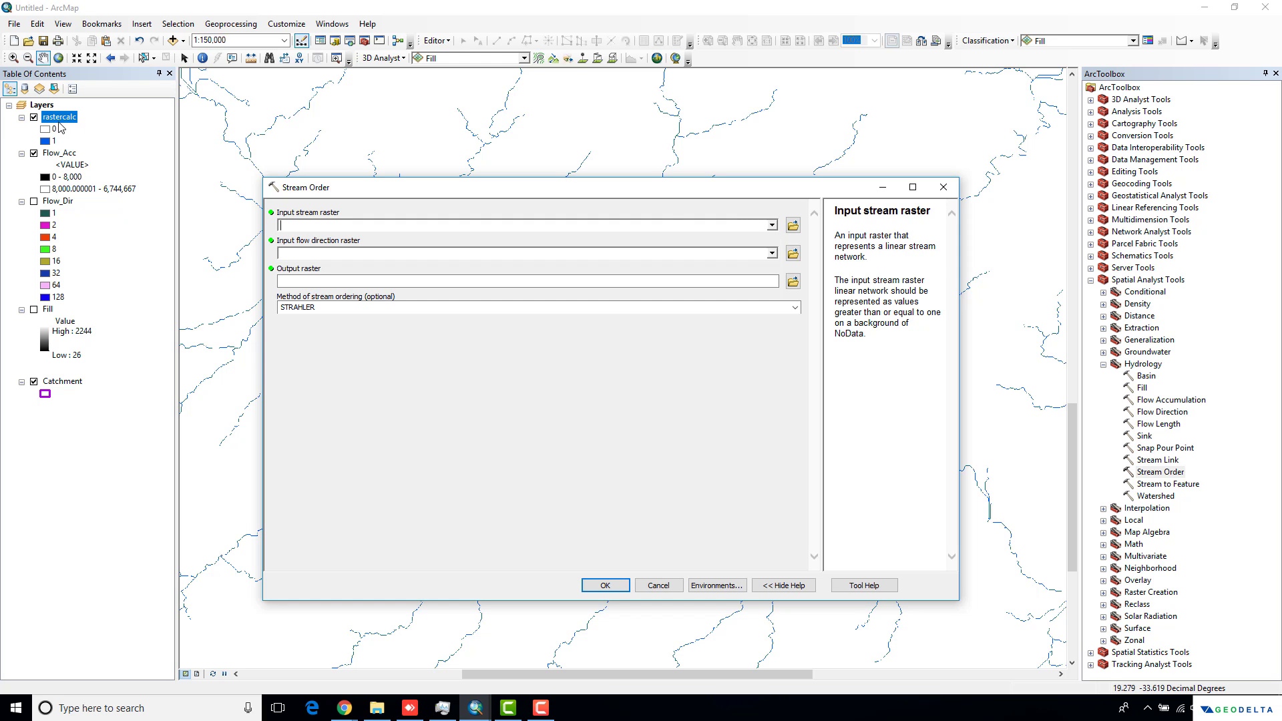
left_click(773, 226)
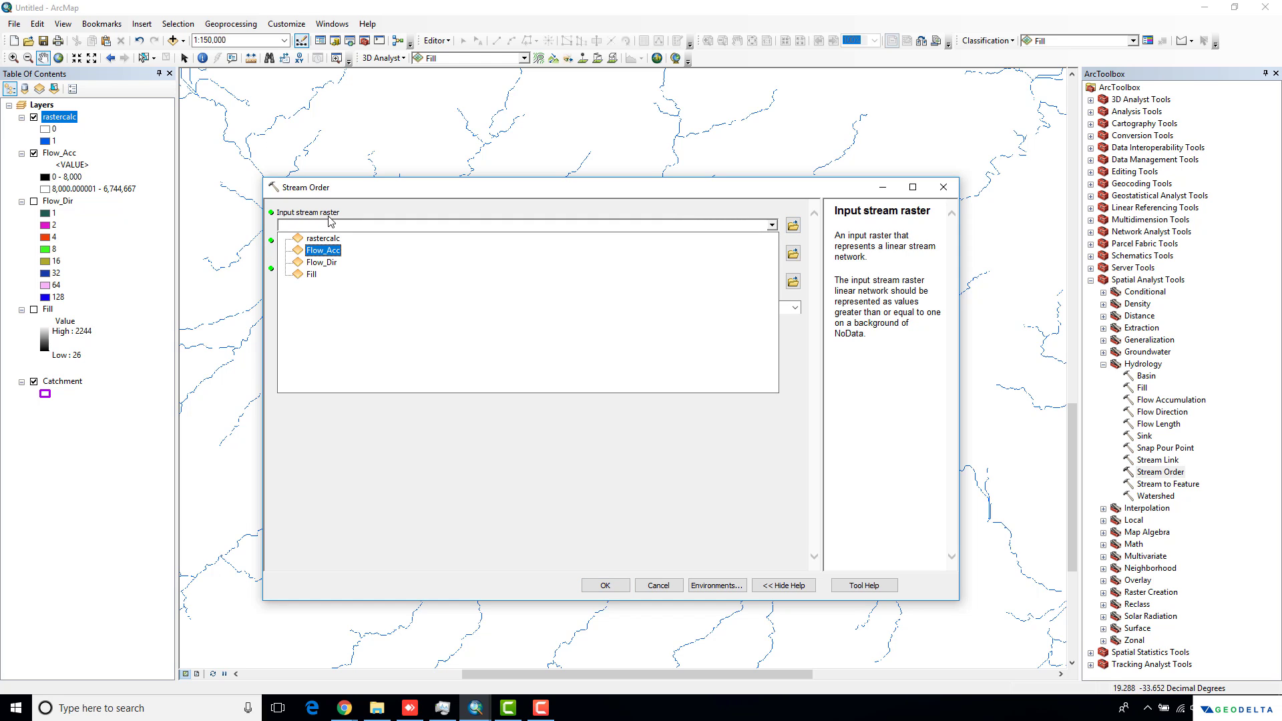
left_click(323, 238)
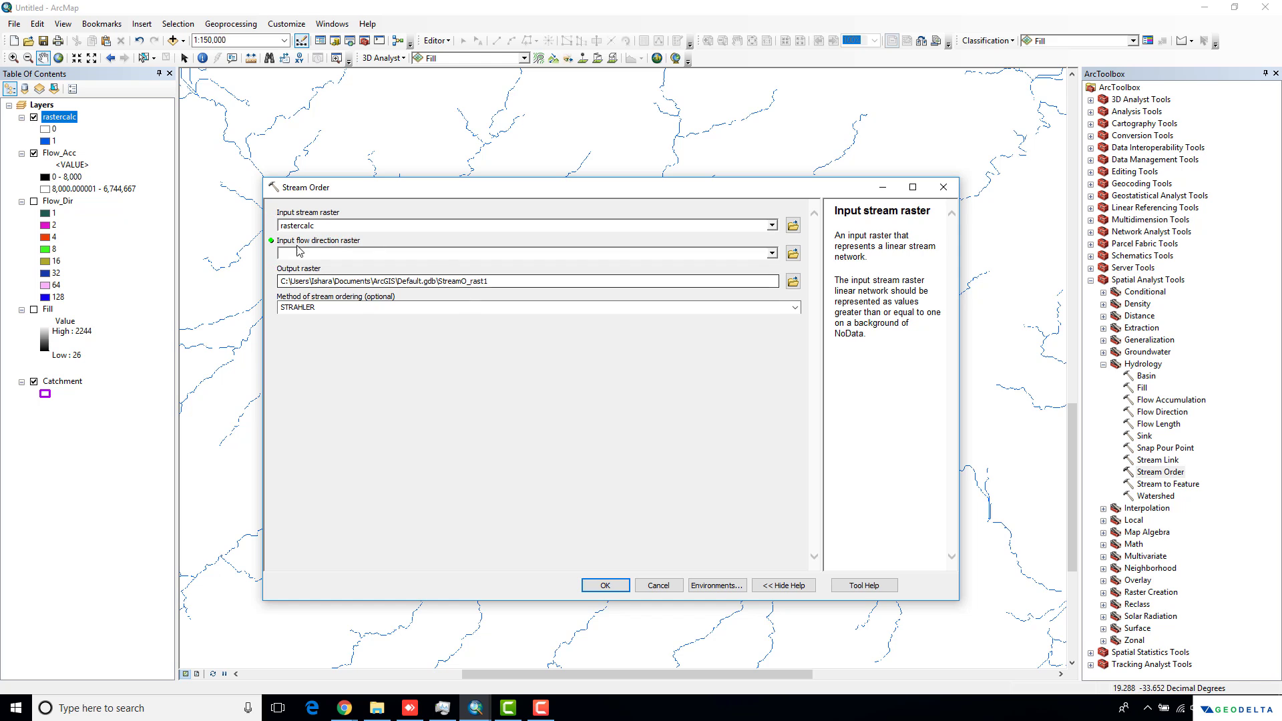
left_click(295, 251)
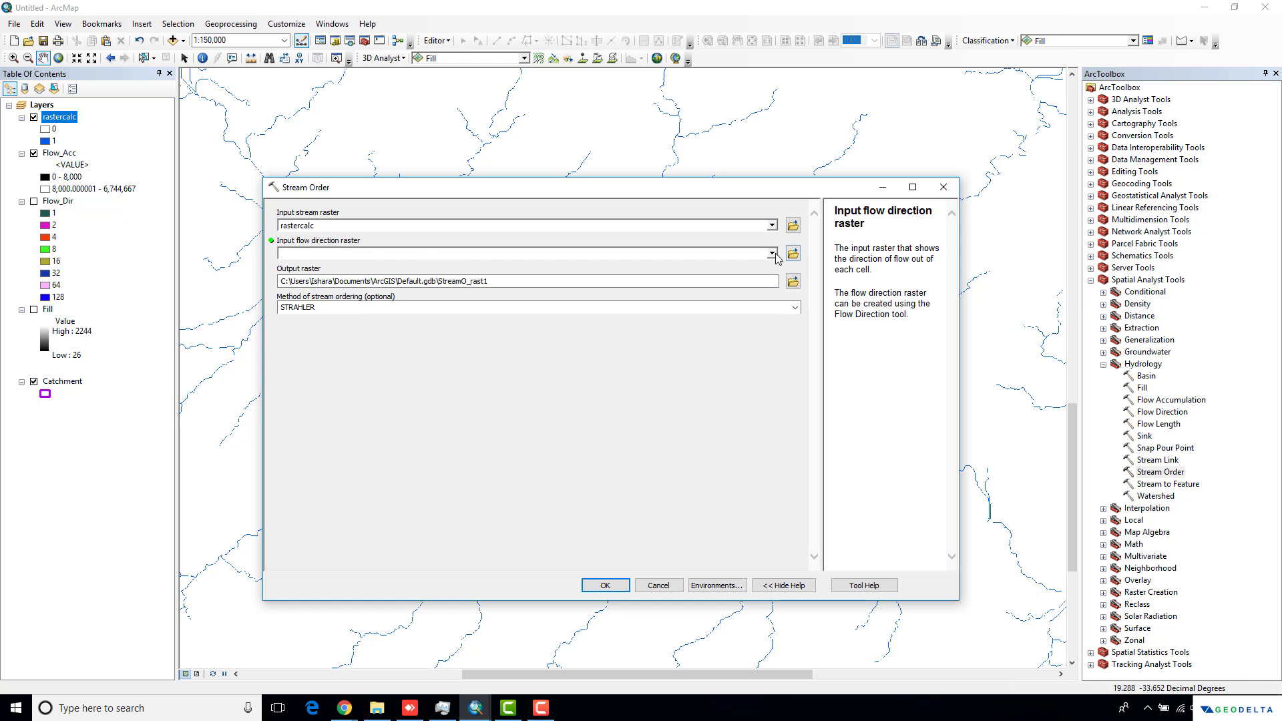
left_click(773, 254)
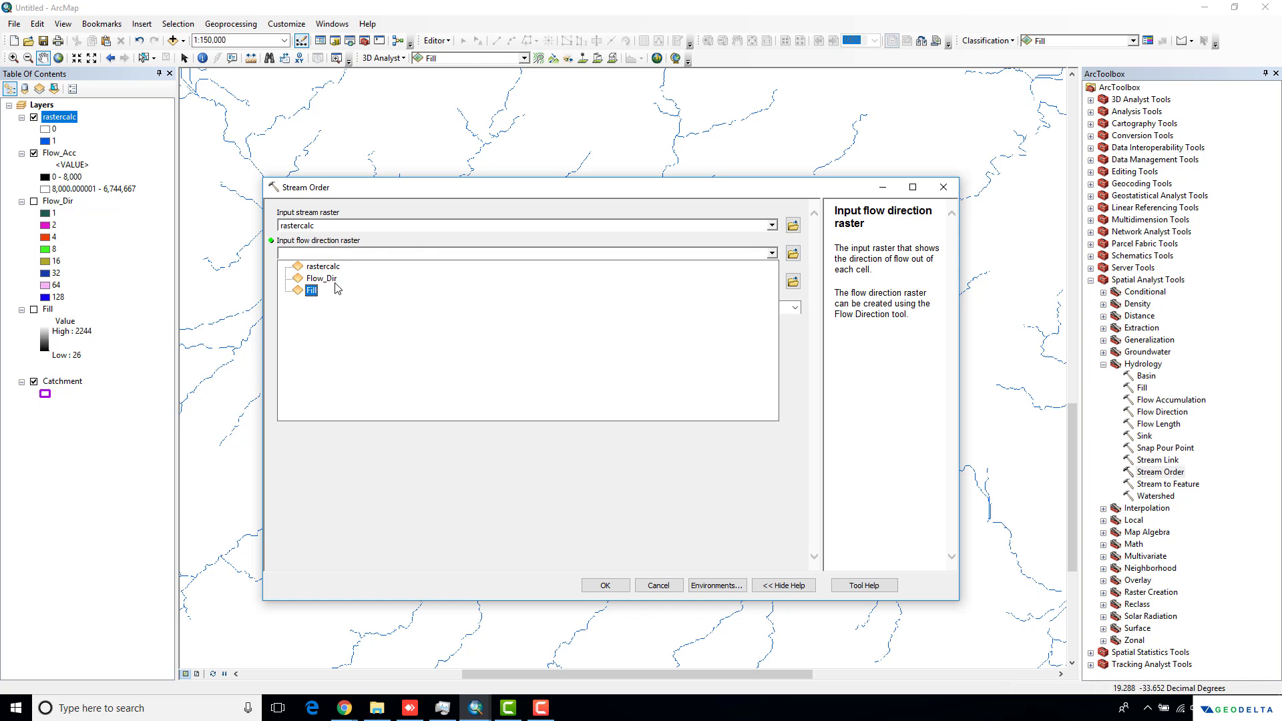
left_click(323, 279)
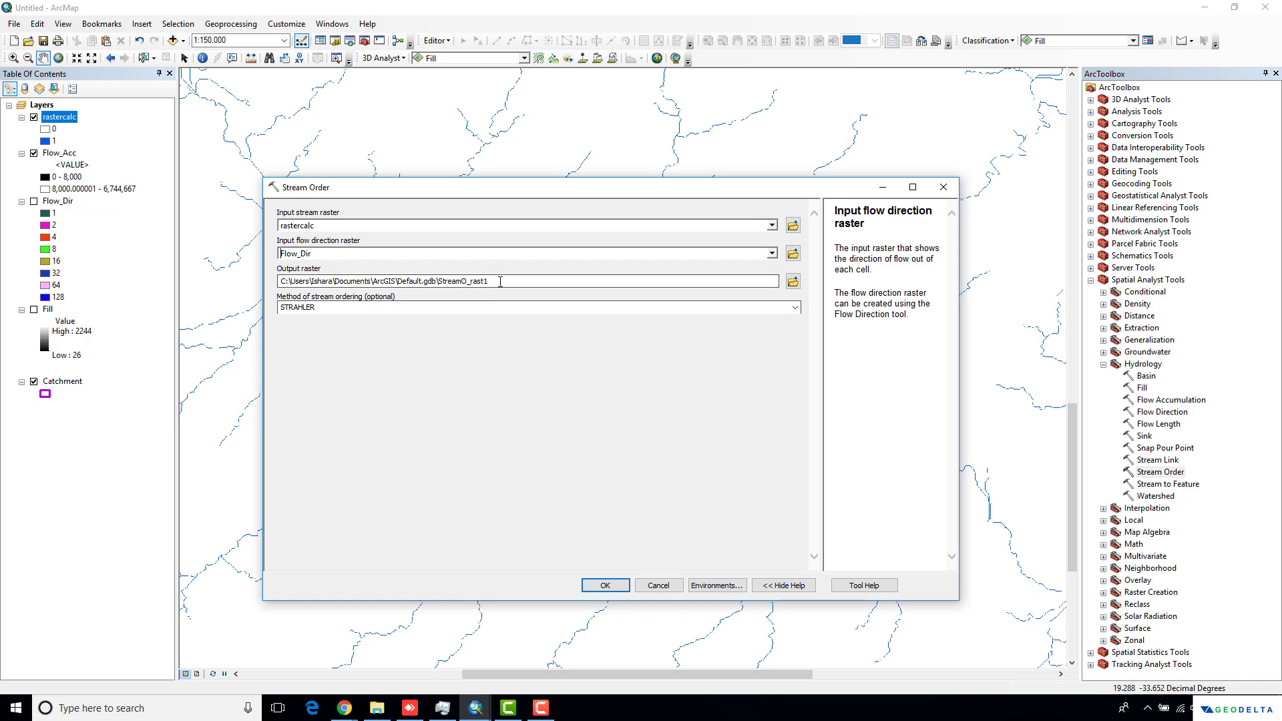
left_click_drag(492, 281, 442, 281)
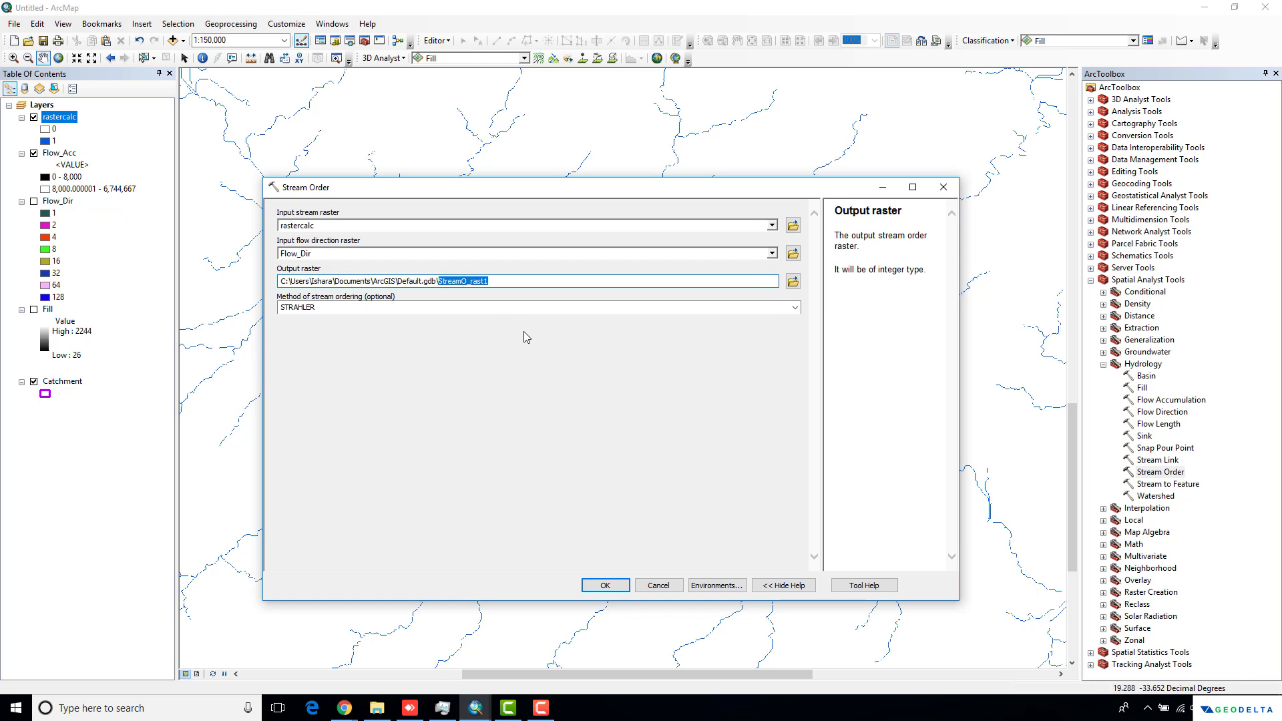
type("Stream_Order")
left_click(328, 306)
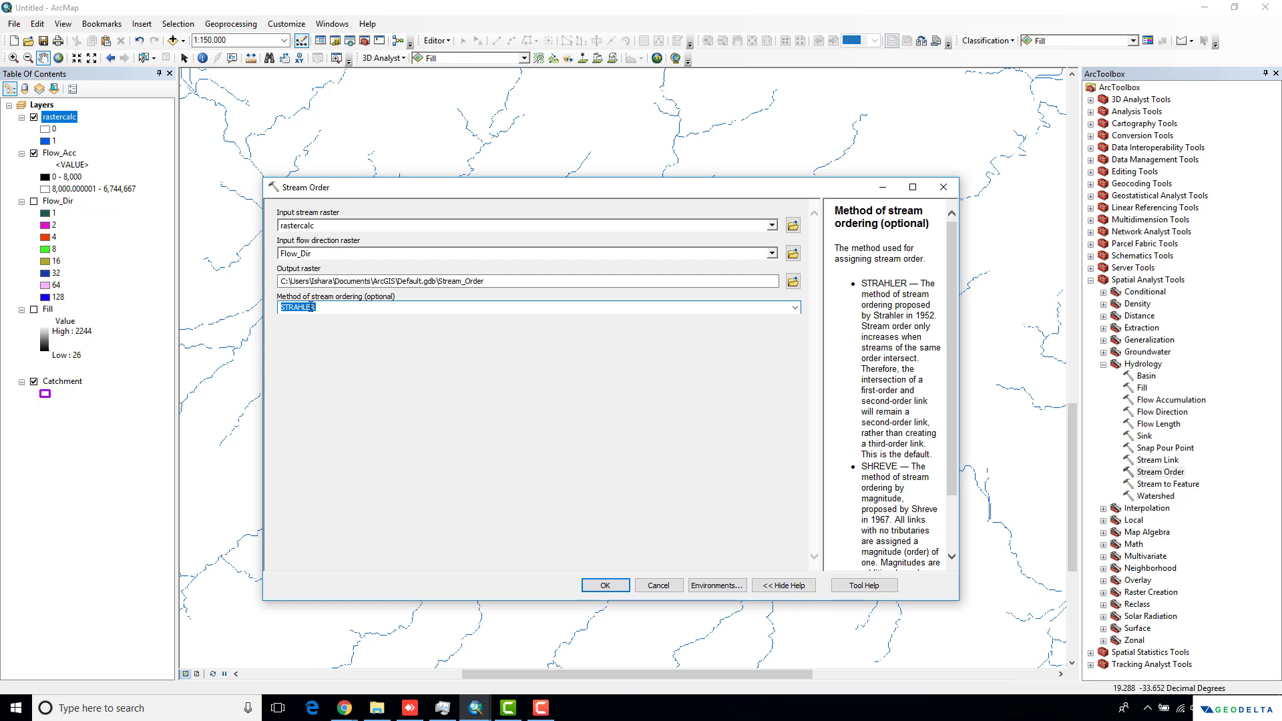
Step: Run Stream Order and pan across the colour-coded stream network
left_click(603, 587)
scroll(515, 455, "down", 4)
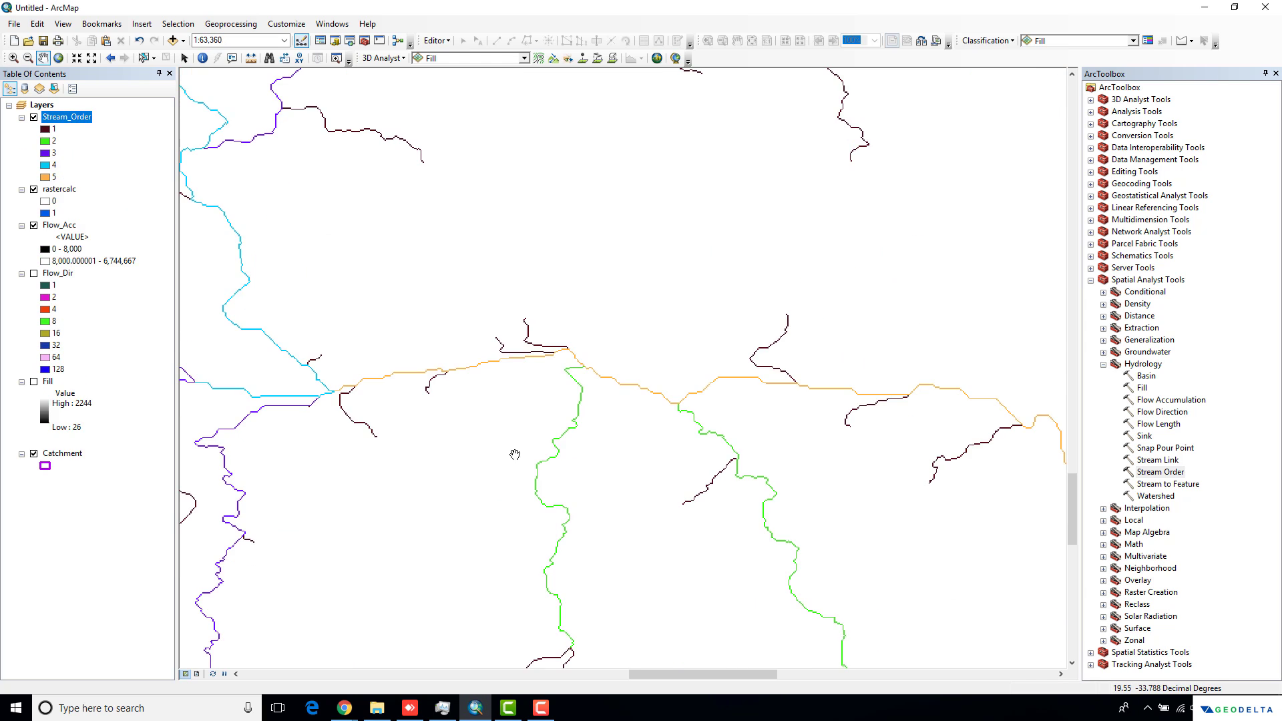
left_click_drag(496, 438, 653, 442)
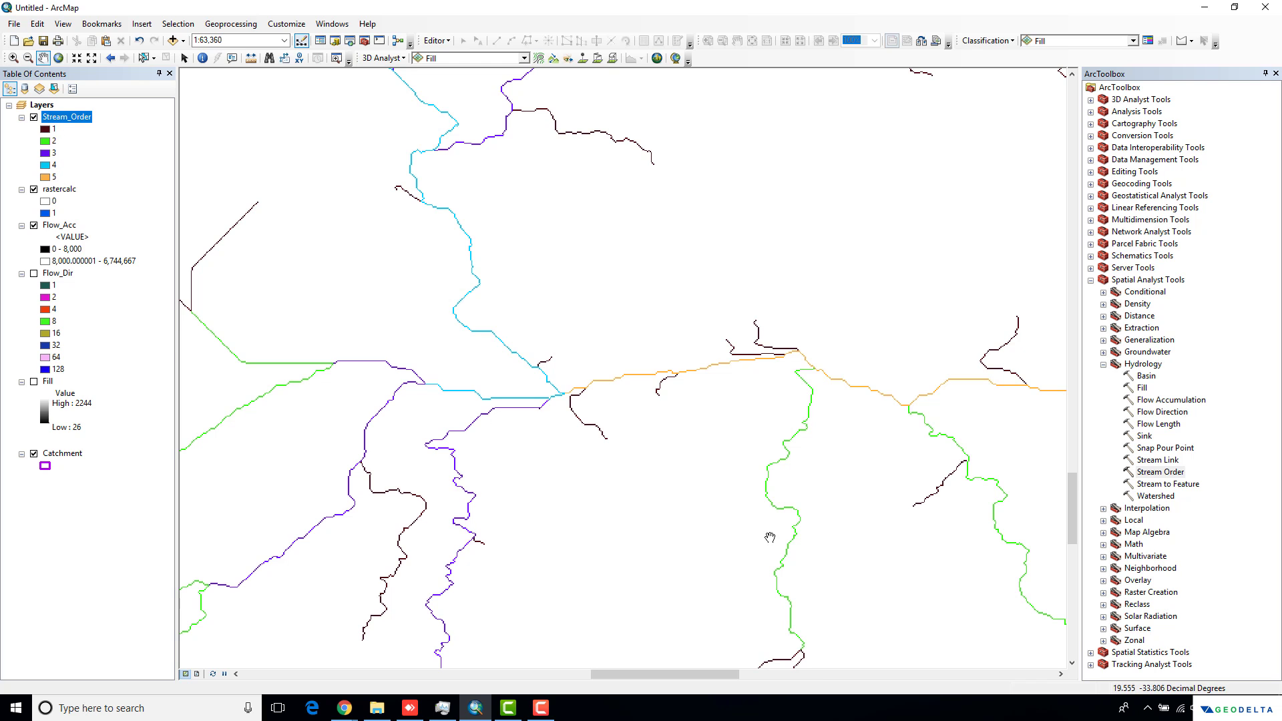
scroll(487, 444, "up", 3)
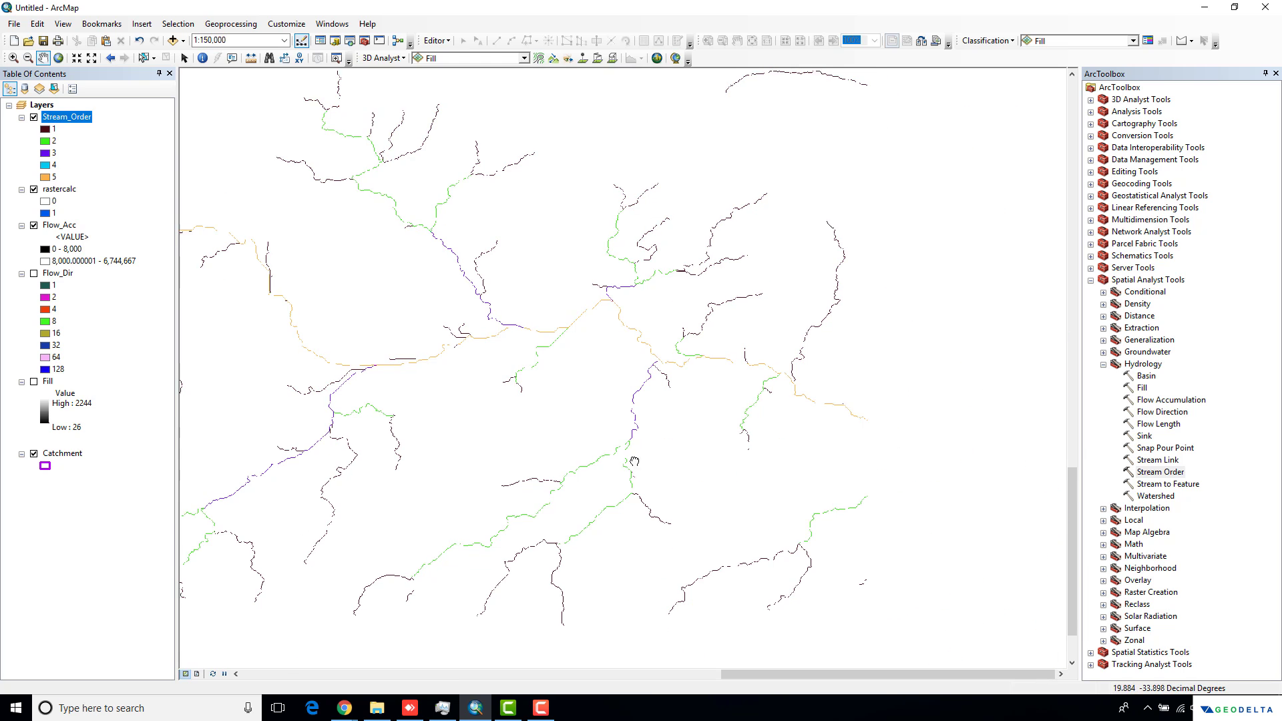
left_click_drag(404, 339, 471, 431)
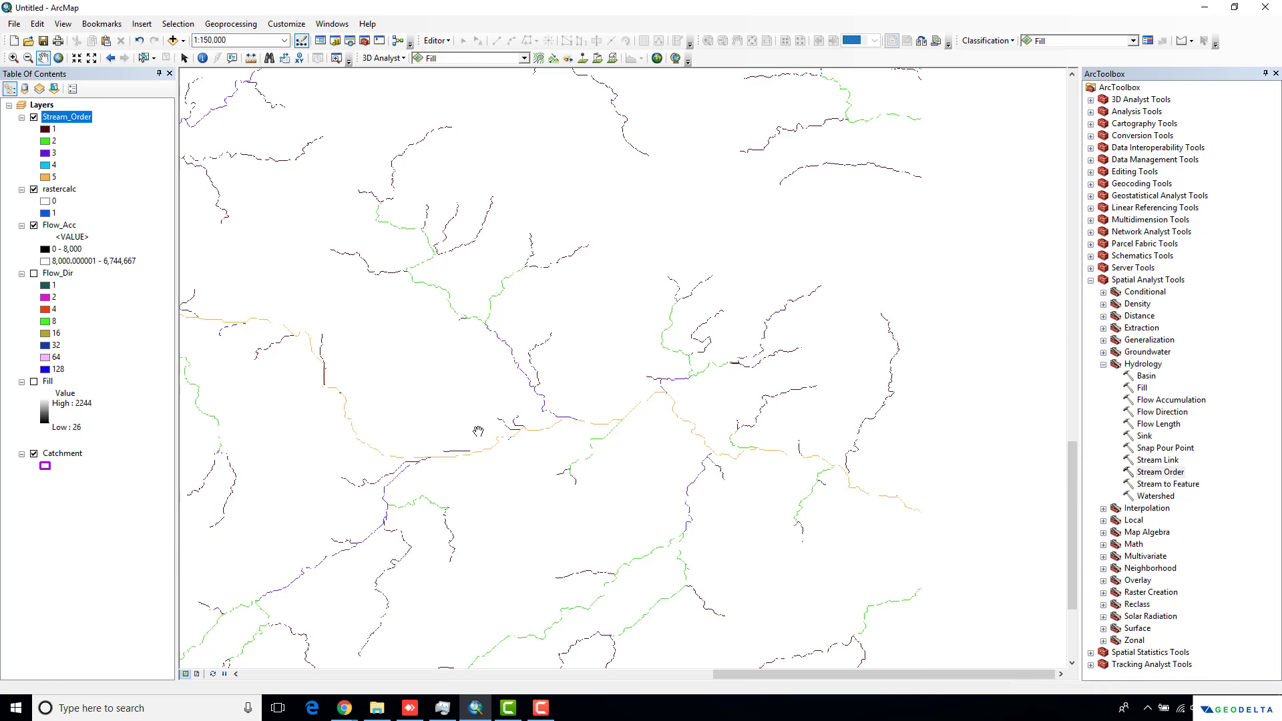
scroll(471, 431, "down", 2)
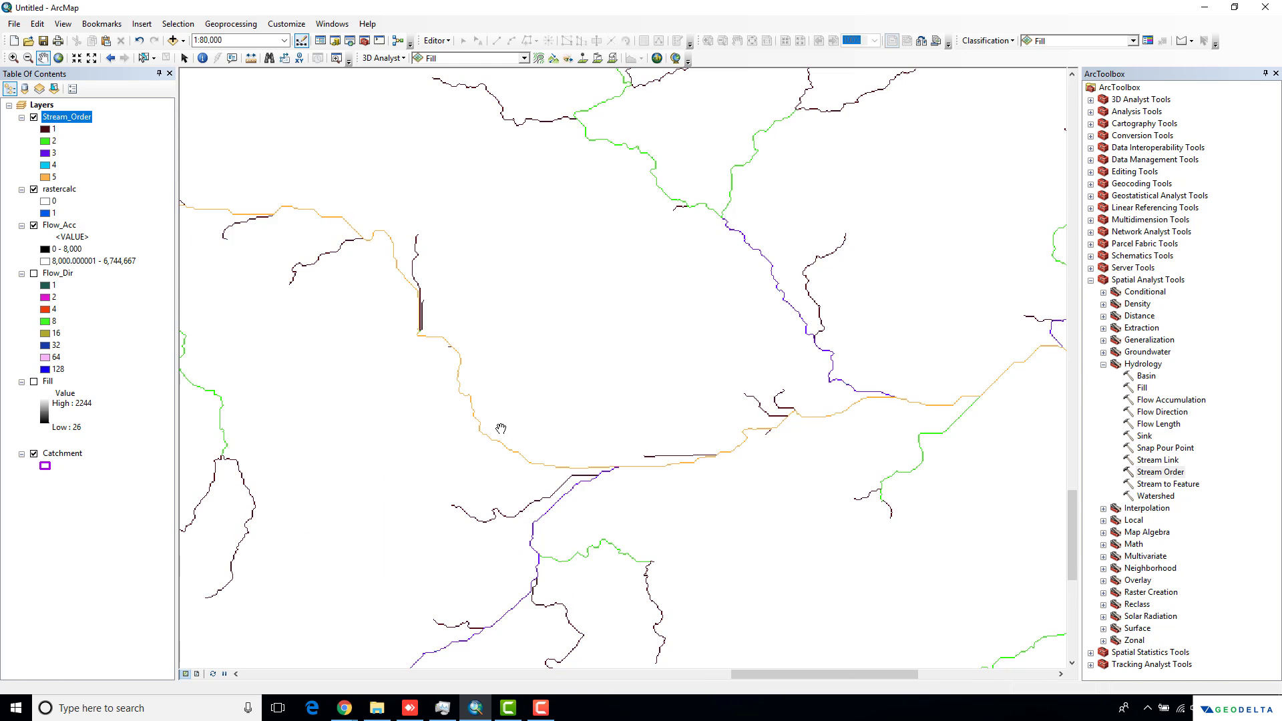
Step: Follow the orange order-5 main river and zoom around its confluence
left_click_drag(279, 210, 517, 339)
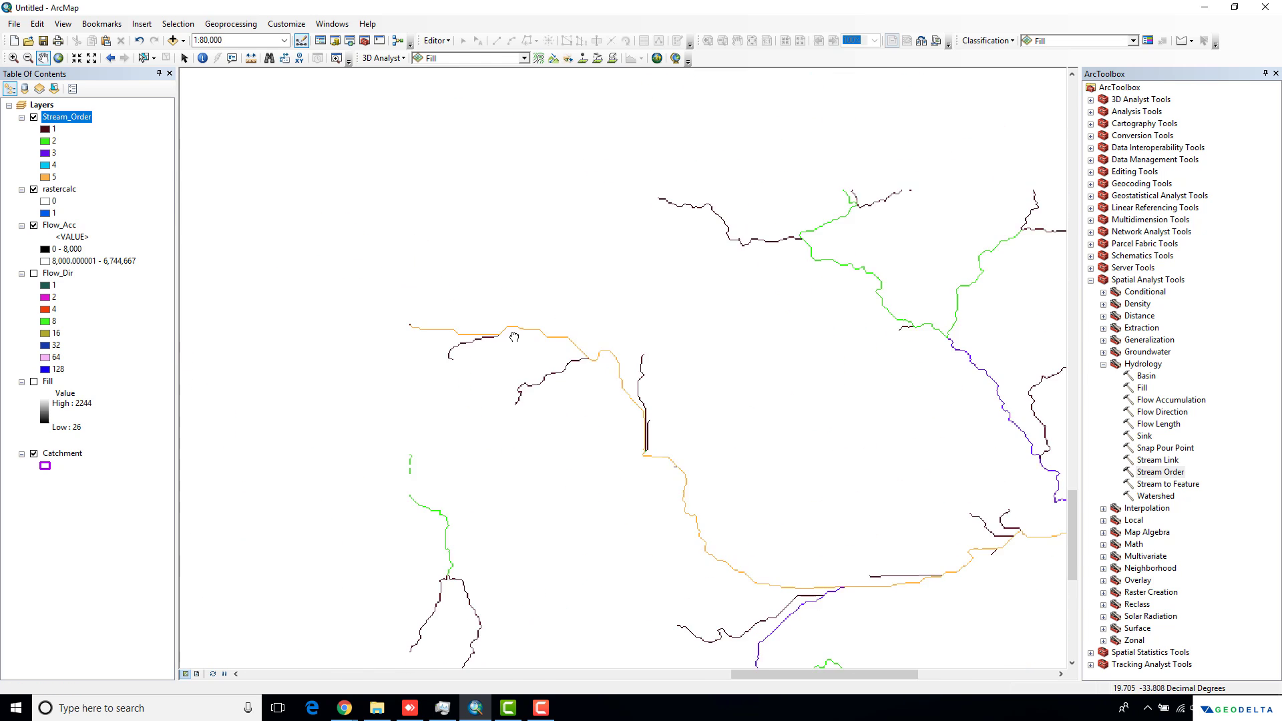
left_click_drag(277, 321, 529, 294)
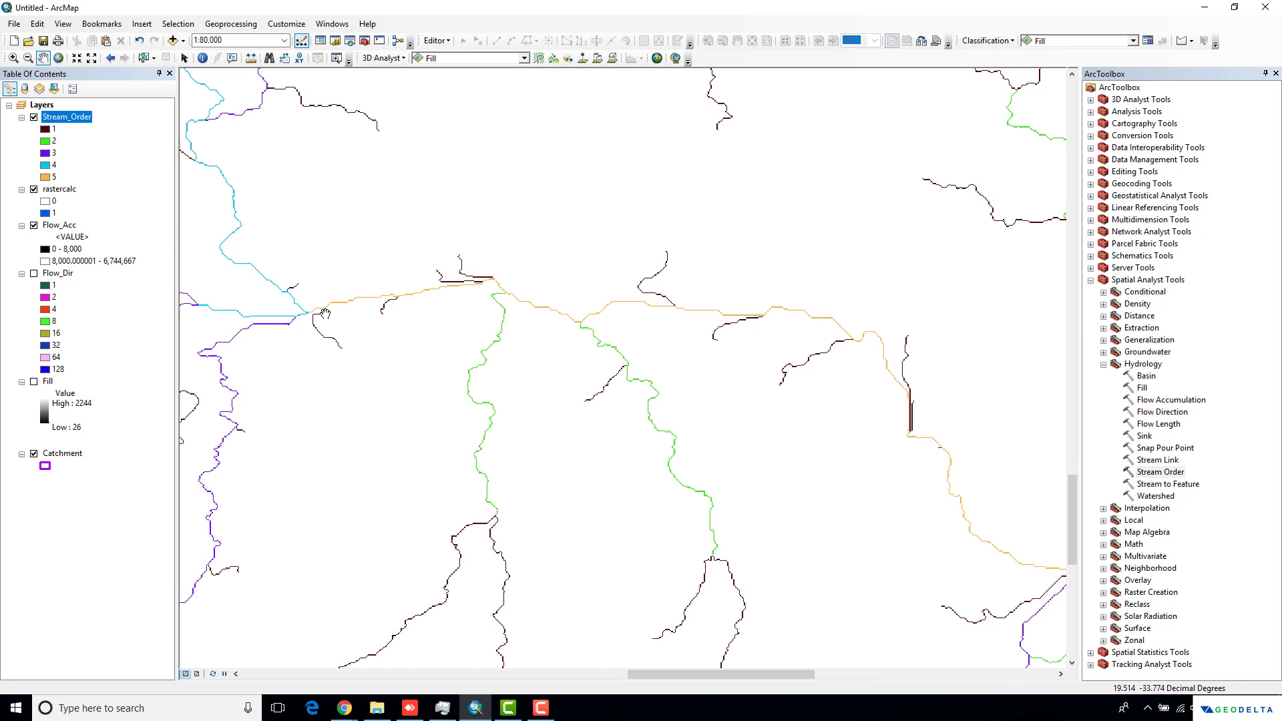
left_click_drag(325, 314, 502, 398)
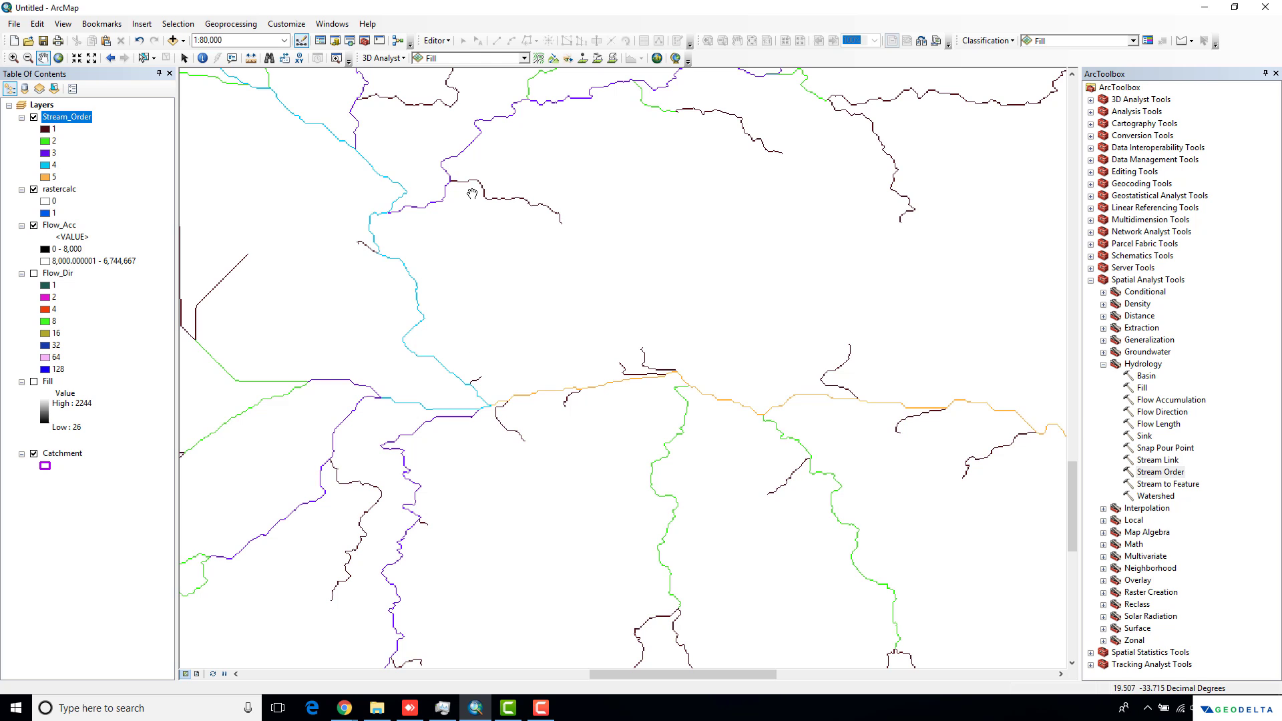
scroll(524, 192, "up", 4)
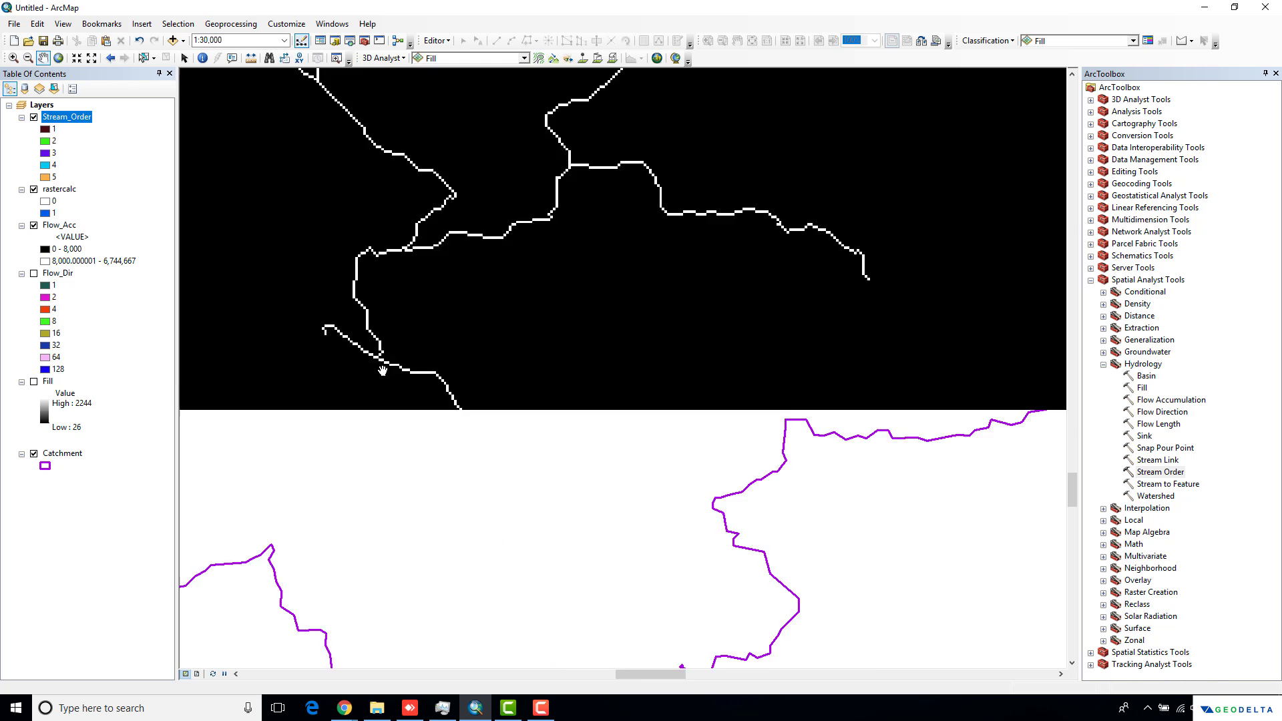
scroll(401, 372, "up", 5)
scroll(415, 360, "down", 4)
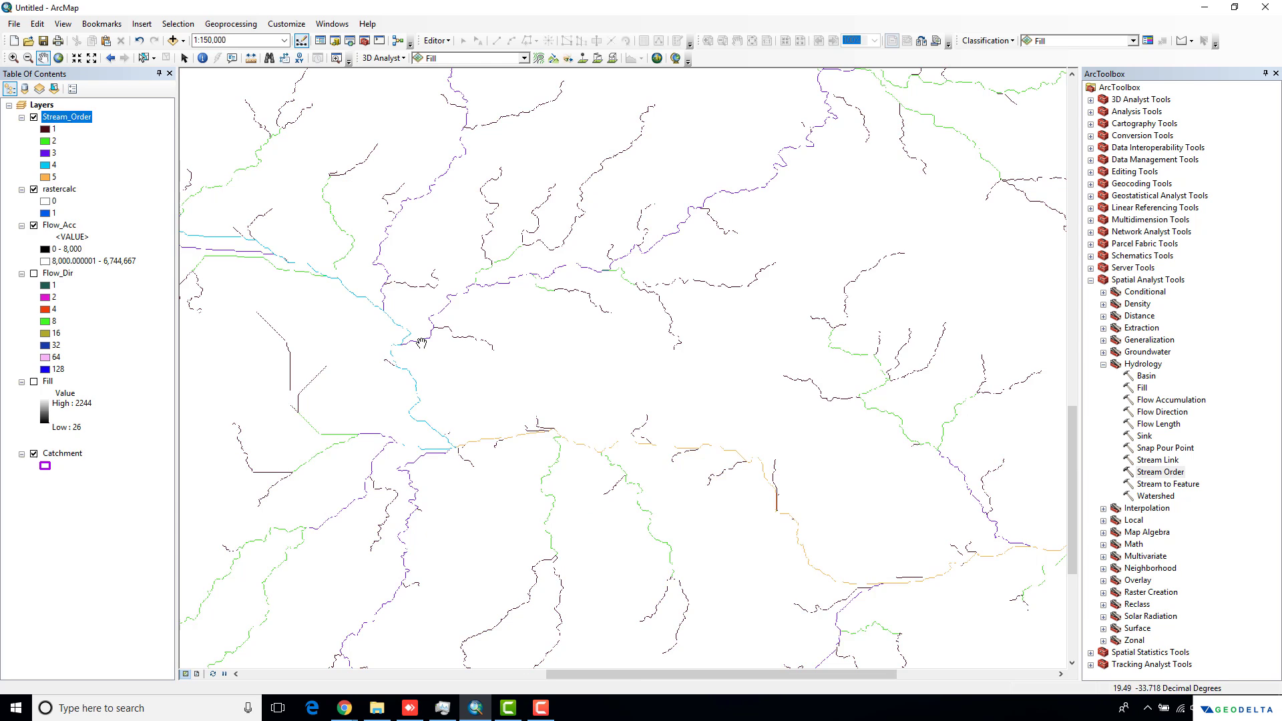
scroll(449, 322, "down", 2)
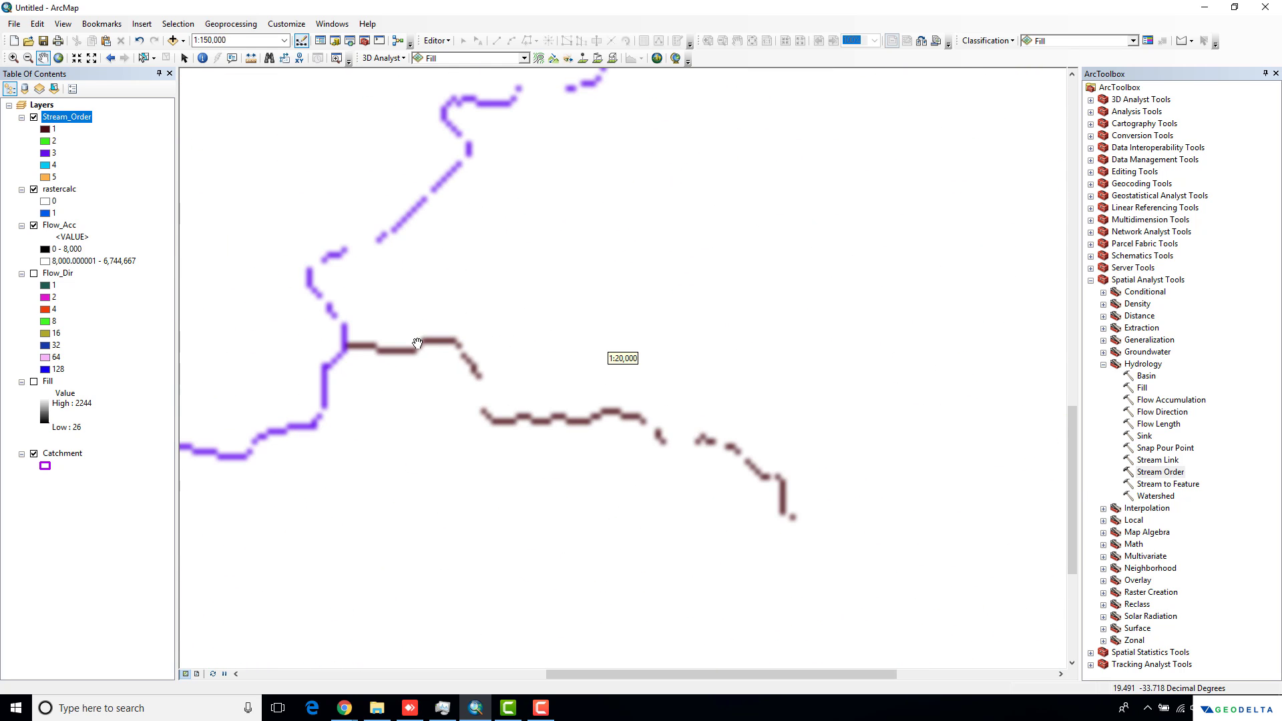
scroll(354, 344, "down", 2)
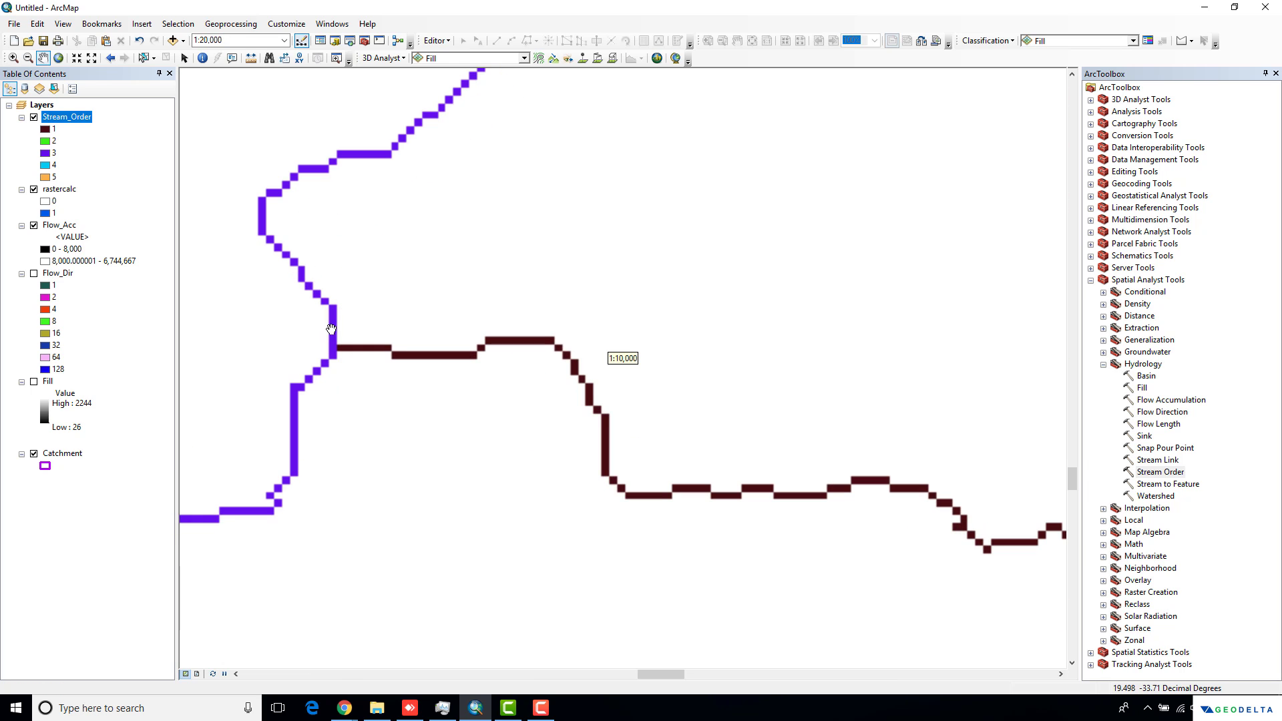
scroll(326, 306, "up", 5)
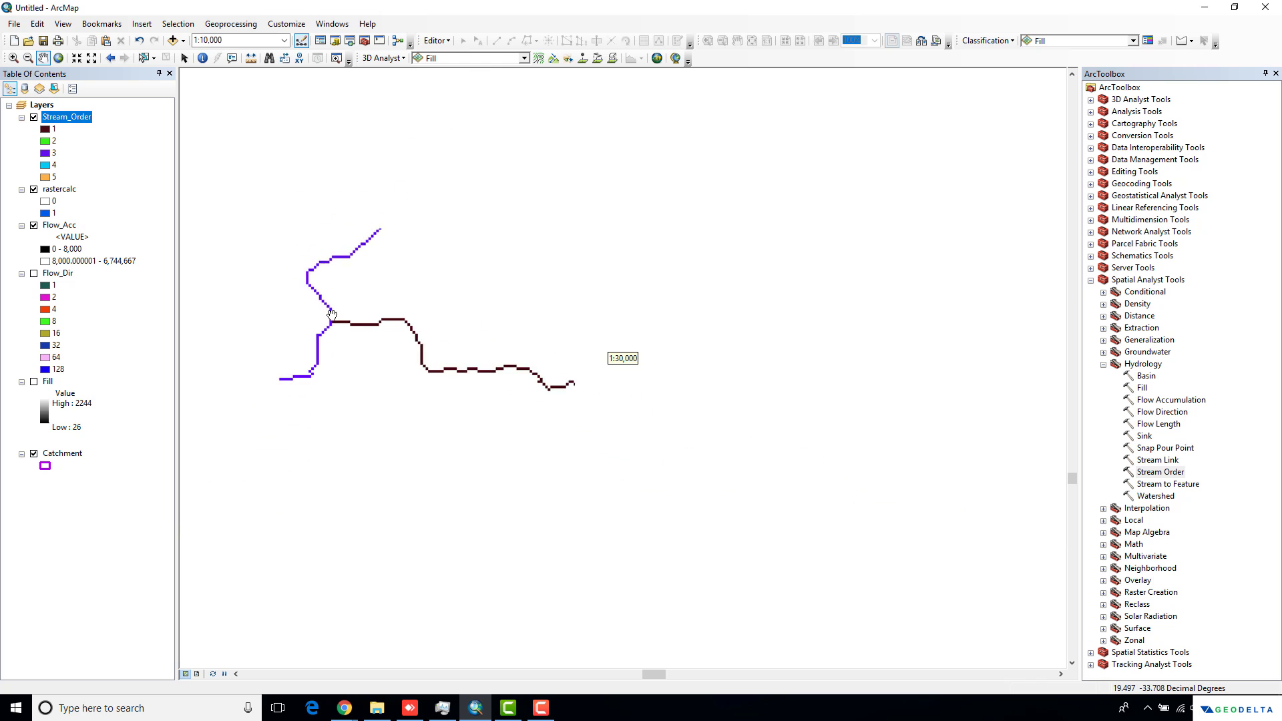
scroll(333, 328, "up", 2)
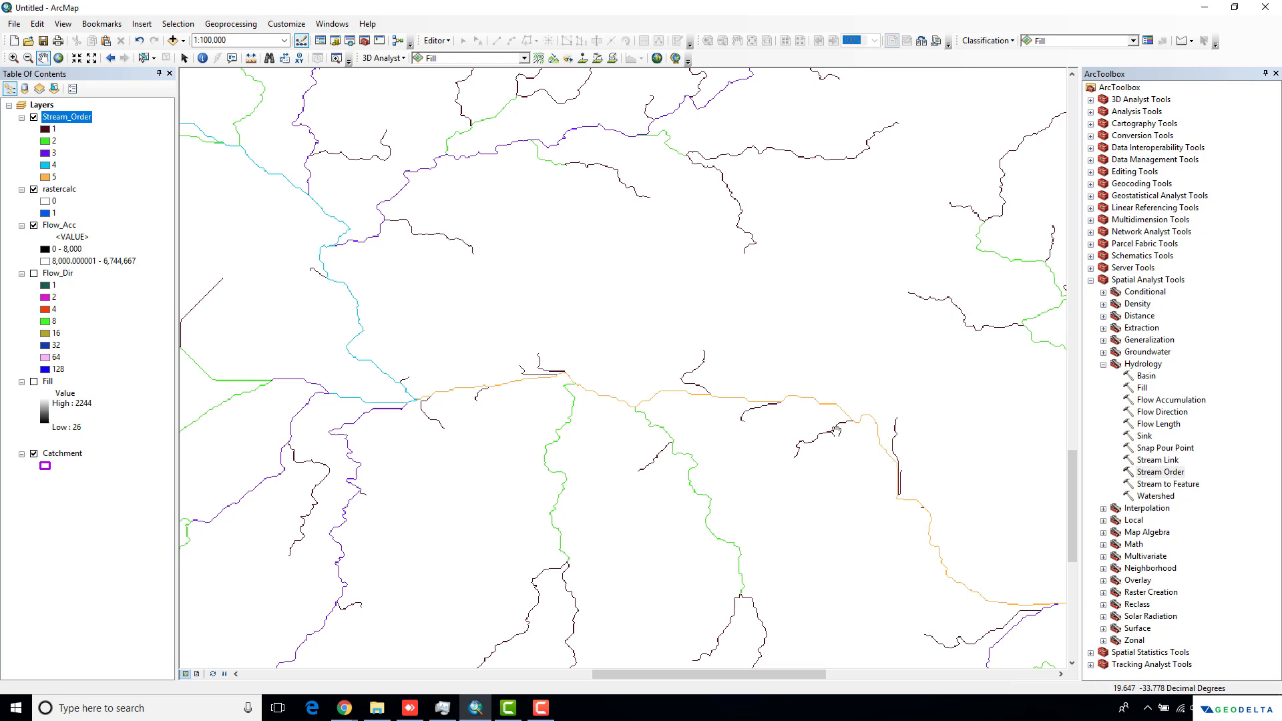
Step: Run Stream to Feature on Stream_Order with Flow_Dir, outputting Stream_Net
left_click(1169, 485)
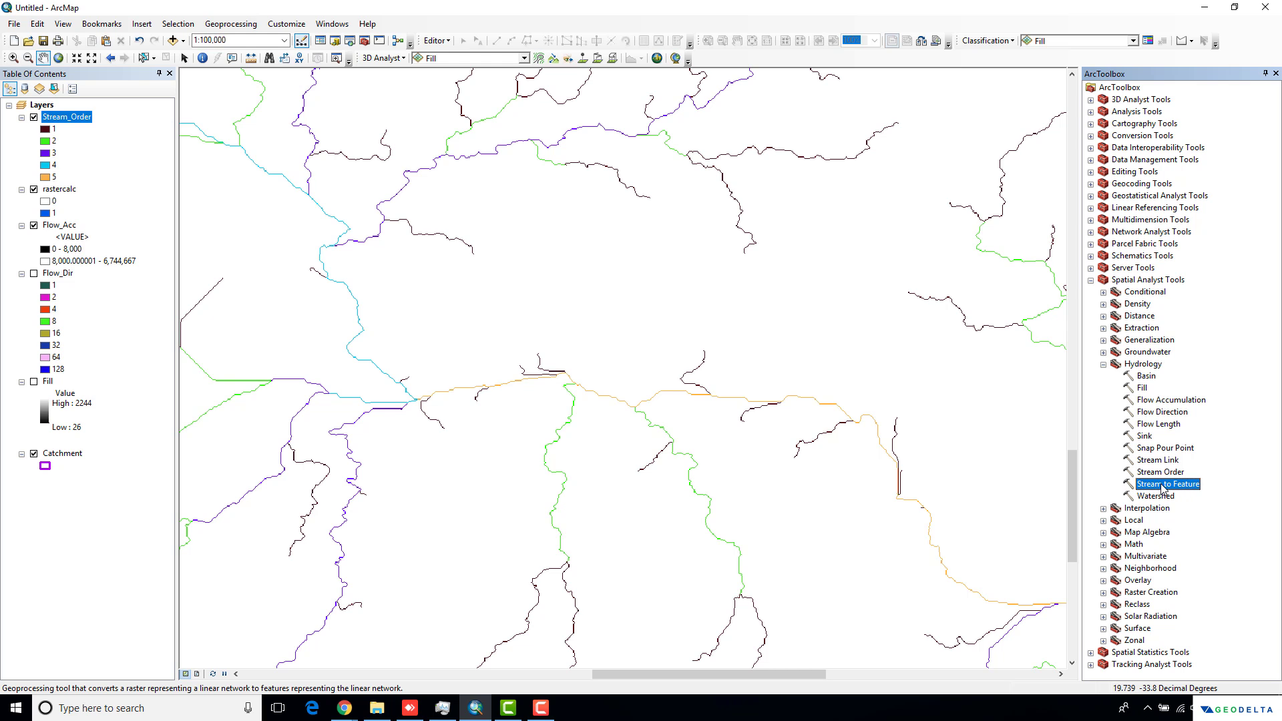
double_click(1163, 486)
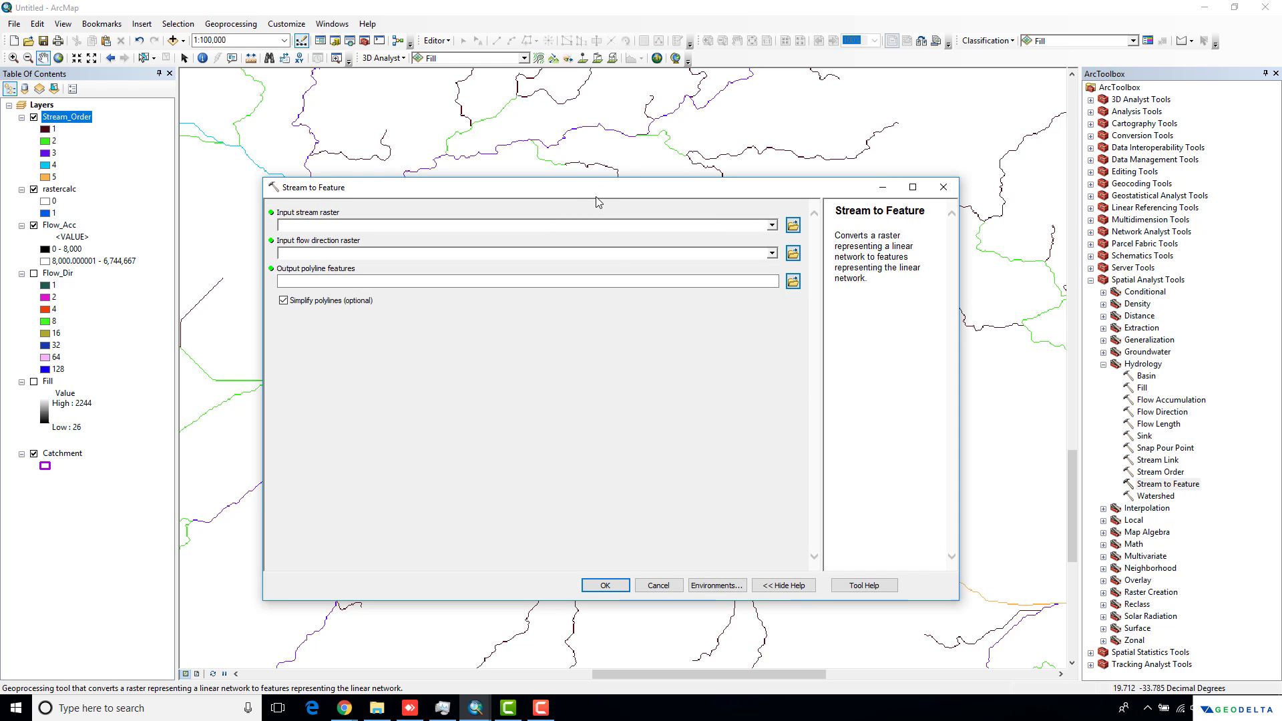
left_click_drag(595, 197, 575, 186)
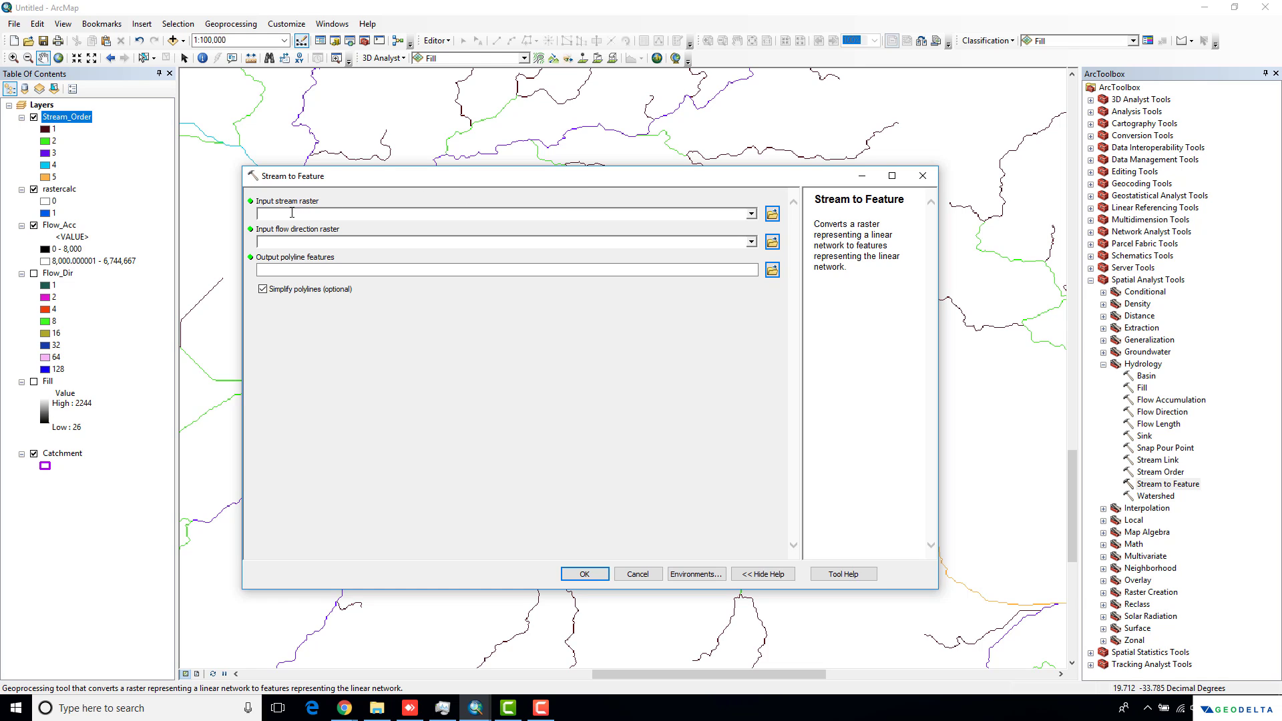
left_click(751, 214)
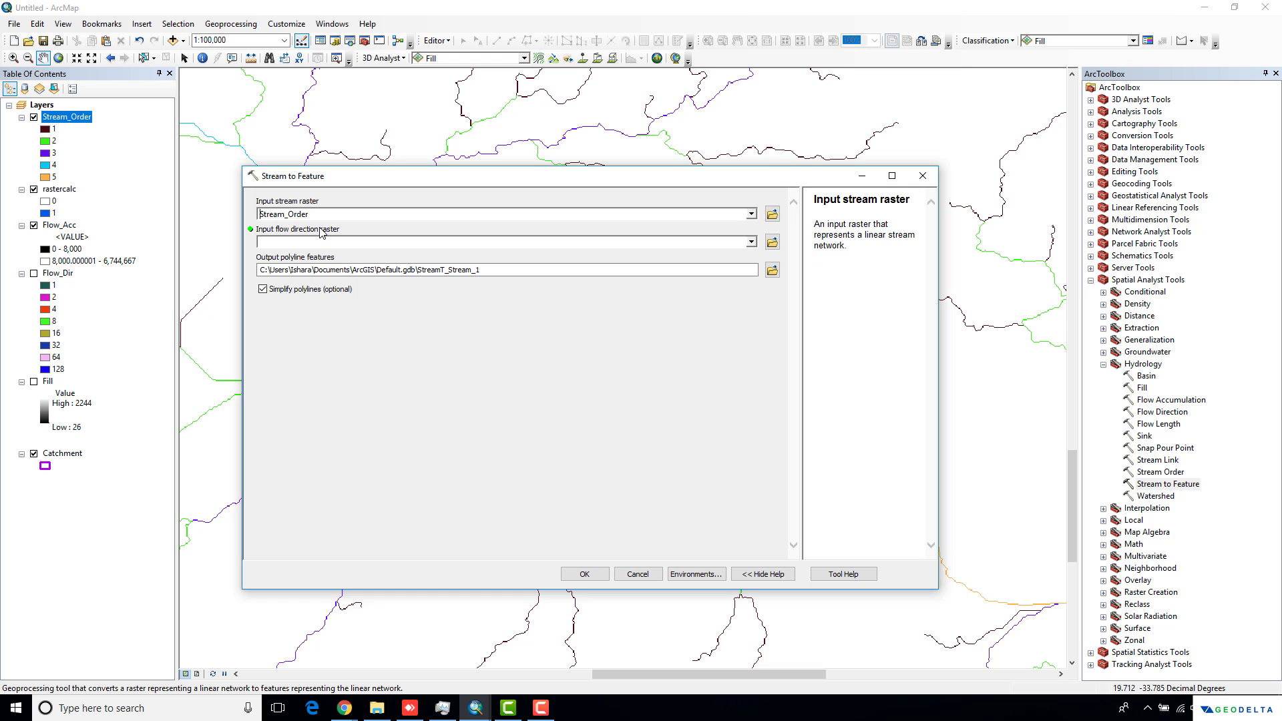
left_click(310, 227)
left_click(752, 242)
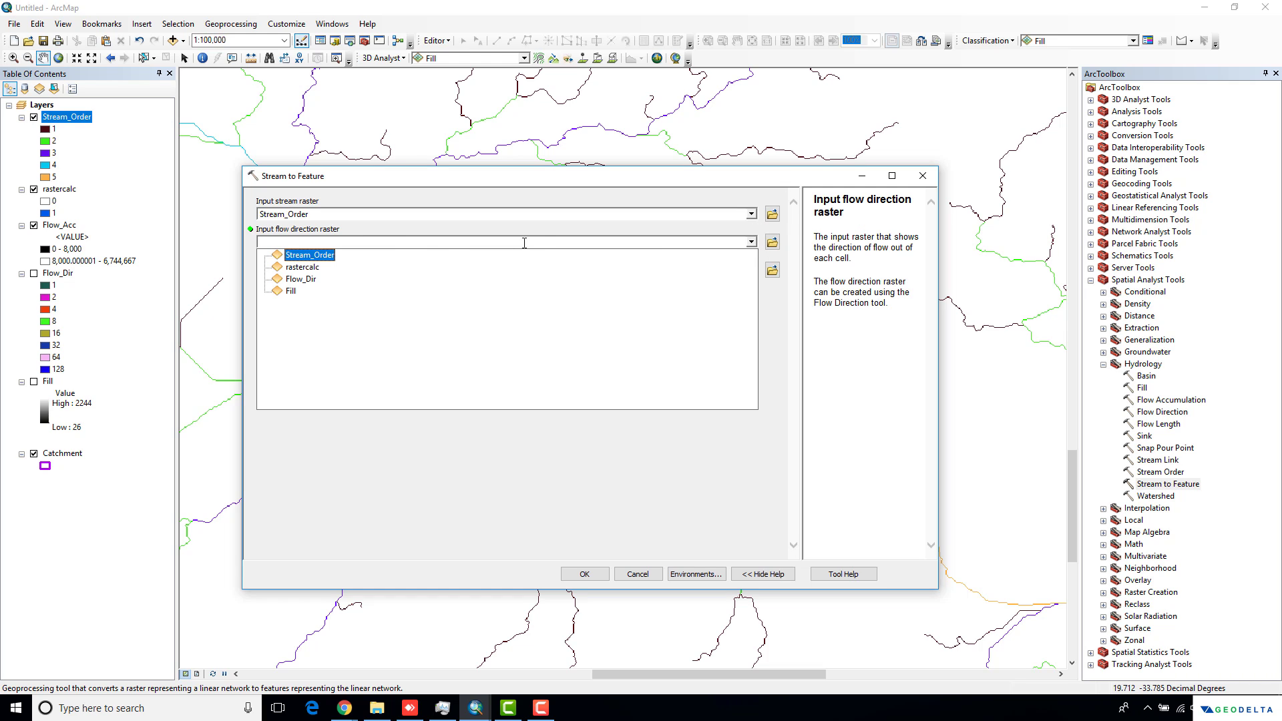
left_click(307, 279)
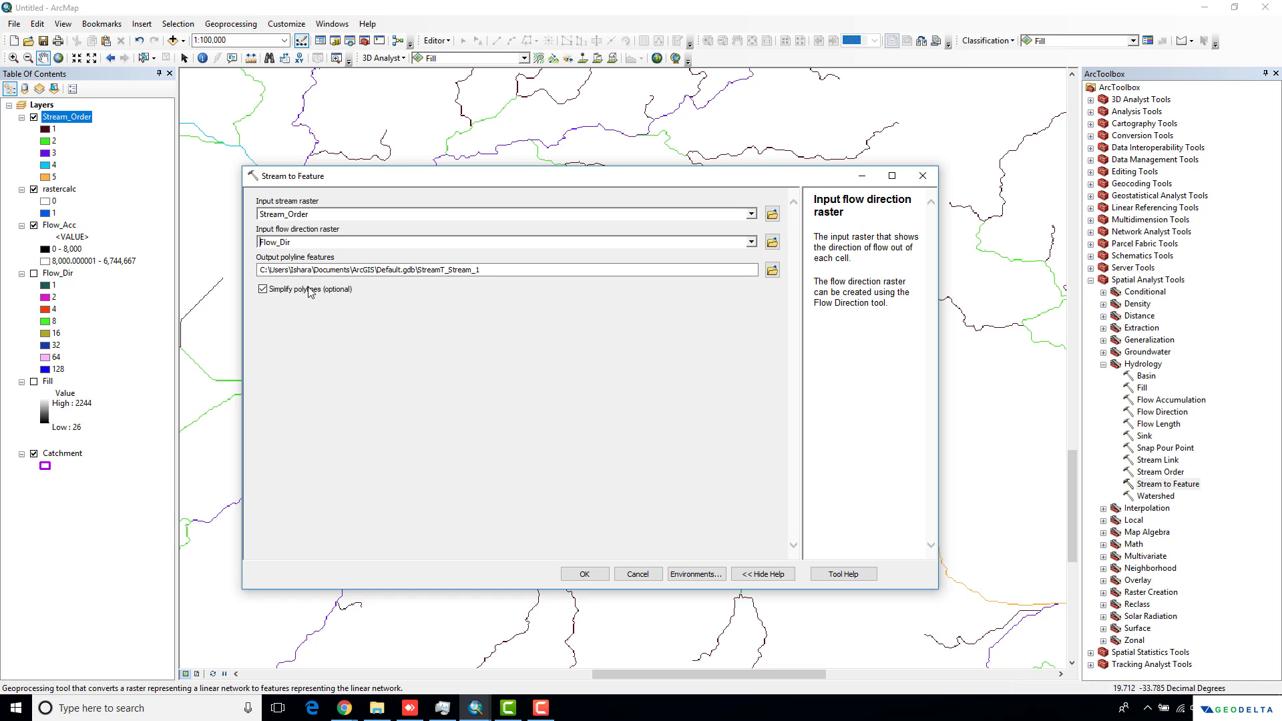
left_click_drag(491, 270, 418, 270)
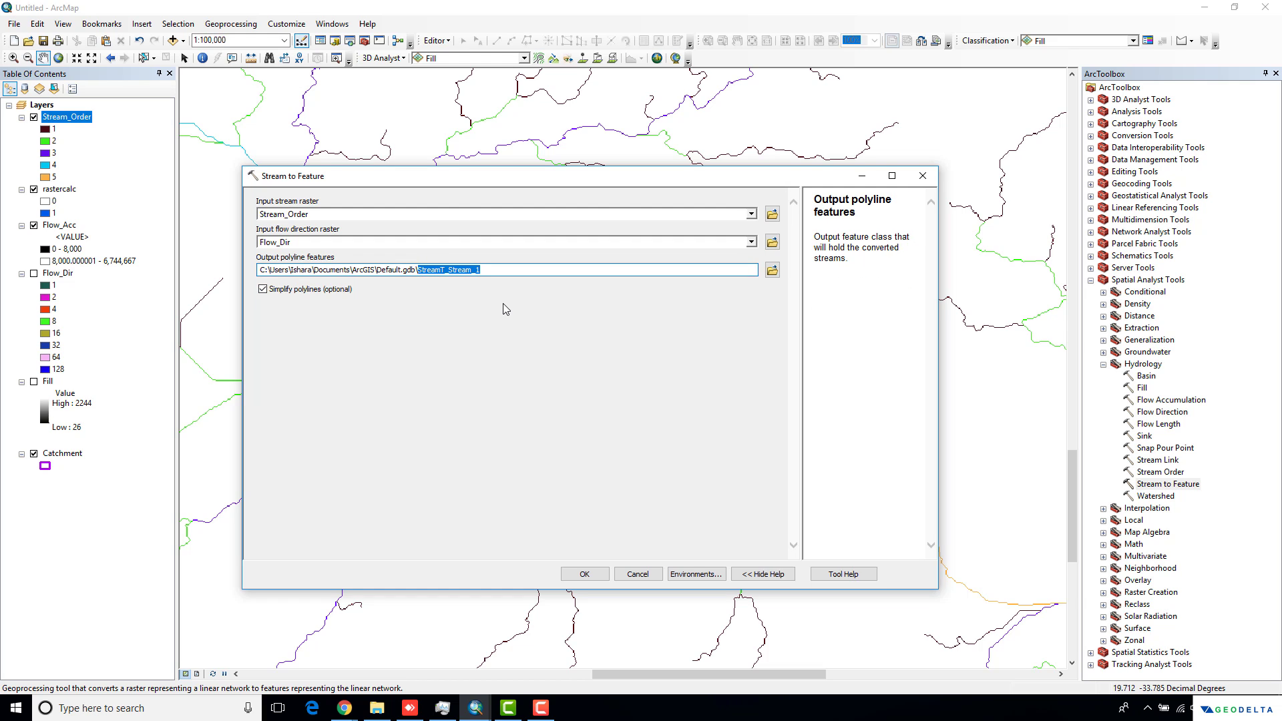
type("Stre")
type("Net")
left_click(581, 575)
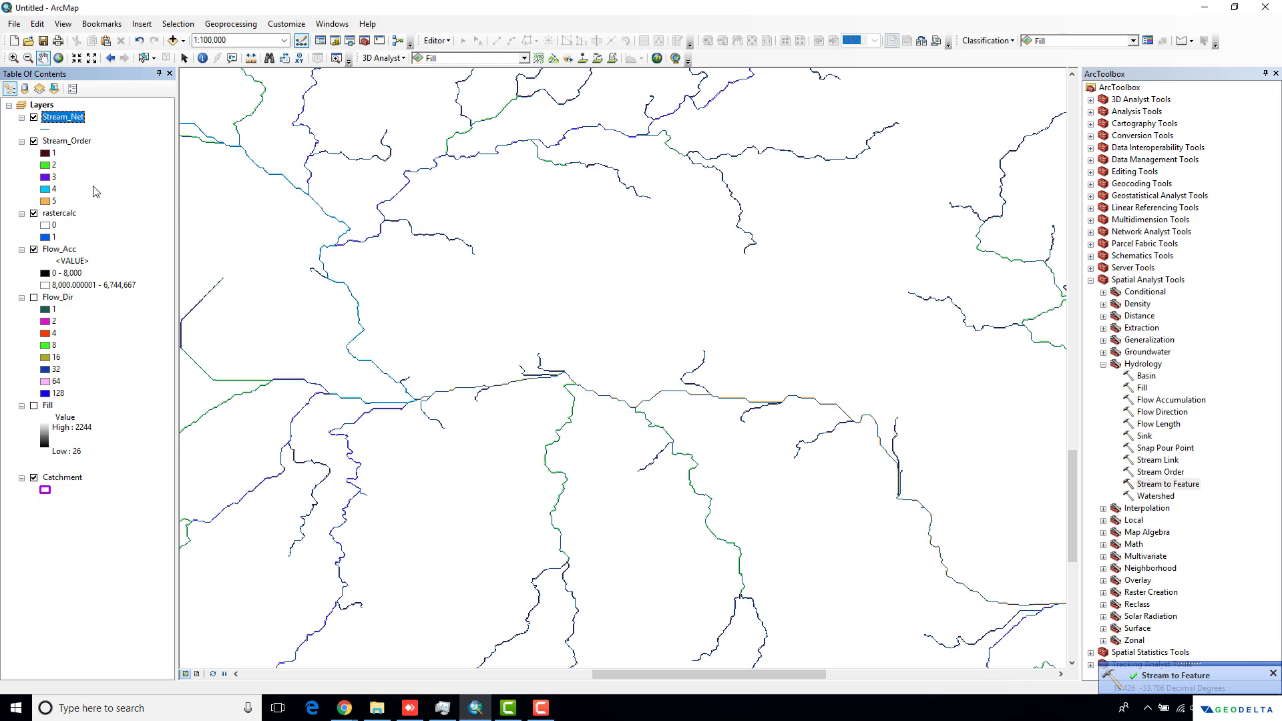
Step: Hide rastercalc and Flow_Acc, then frame the whole catchment with its Stream_Net lines
left_click(33, 213)
left_click(33, 249)
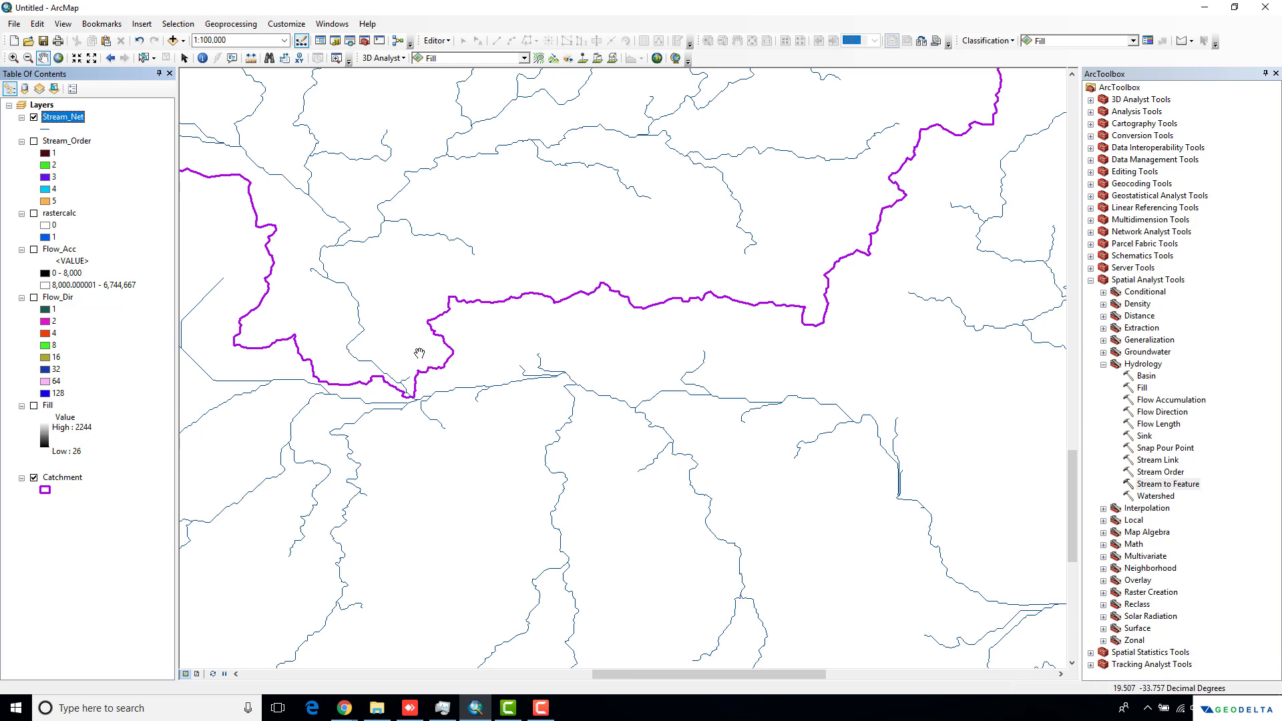
left_click_drag(475, 210, 564, 390)
scroll(562, 470, "up", 2)
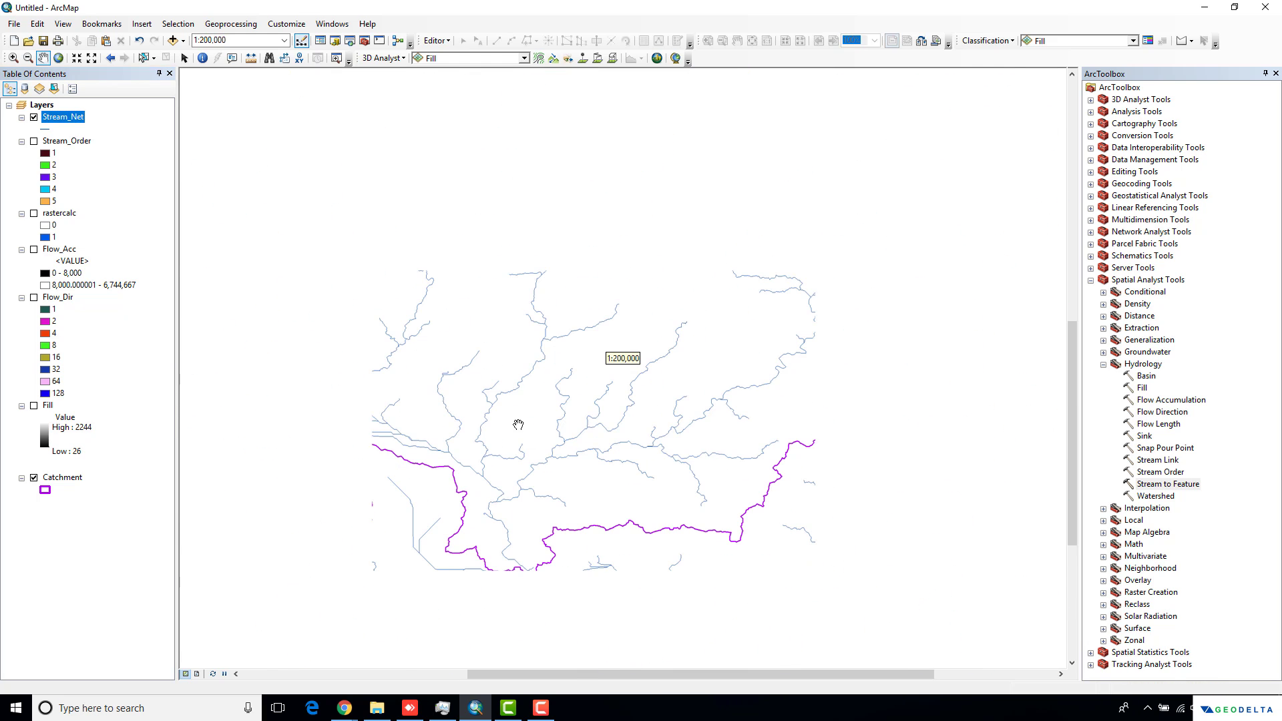
scroll(500, 409, "up", 3)
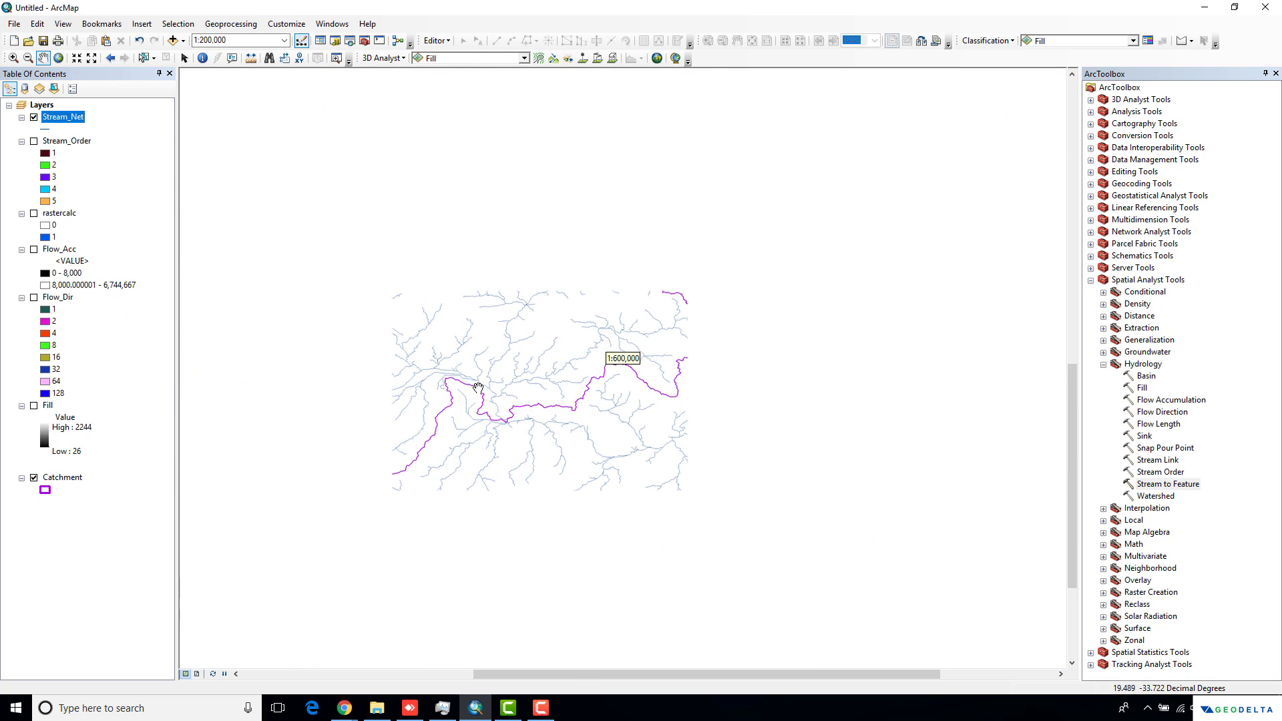
scroll(442, 377, "down", 2)
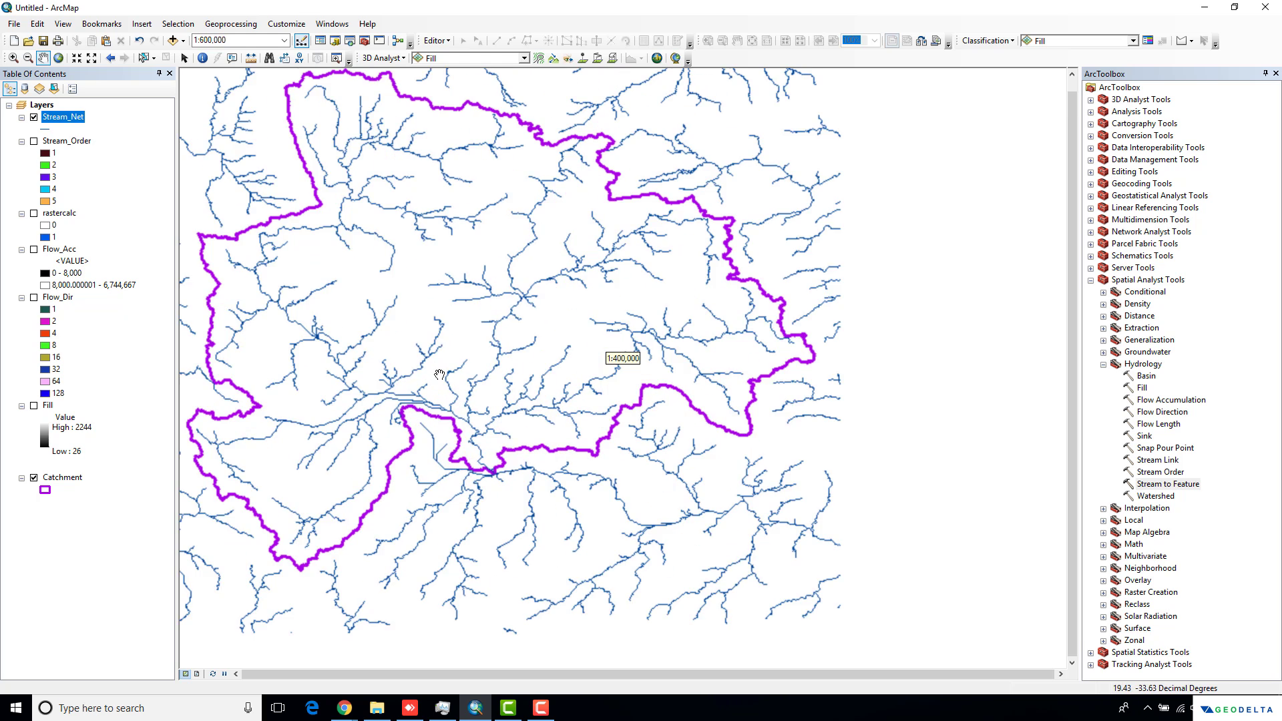
left_click_drag(439, 374, 496, 408)
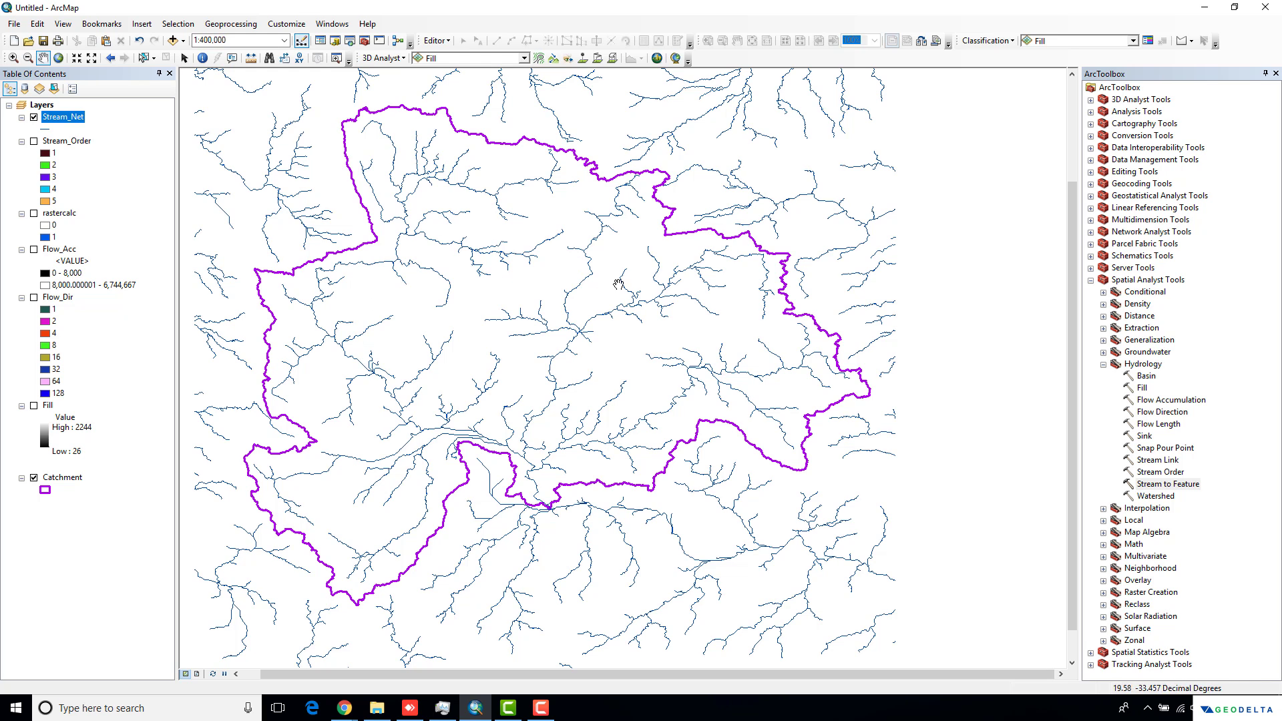
Step: Search the tools for 'cl' and open the Clip (Analysis) tool
left_click(350, 40)
left_click(968, 126)
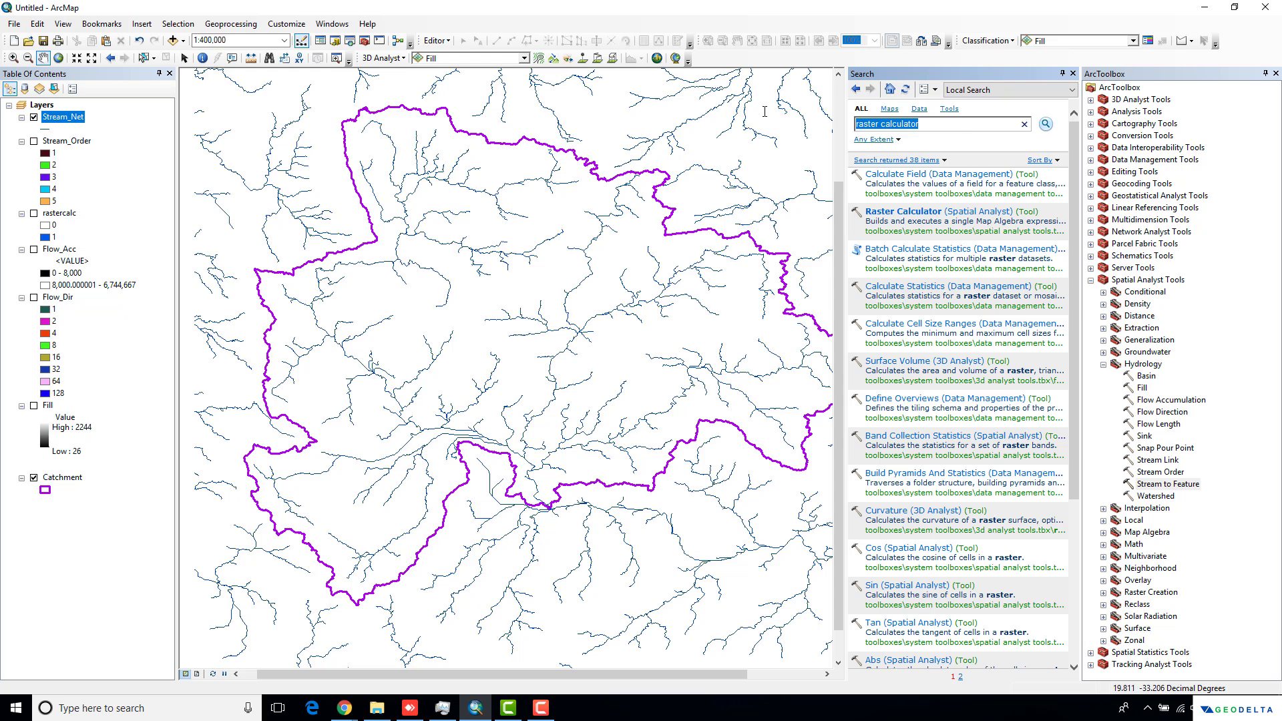
type("clip")
key("Return")
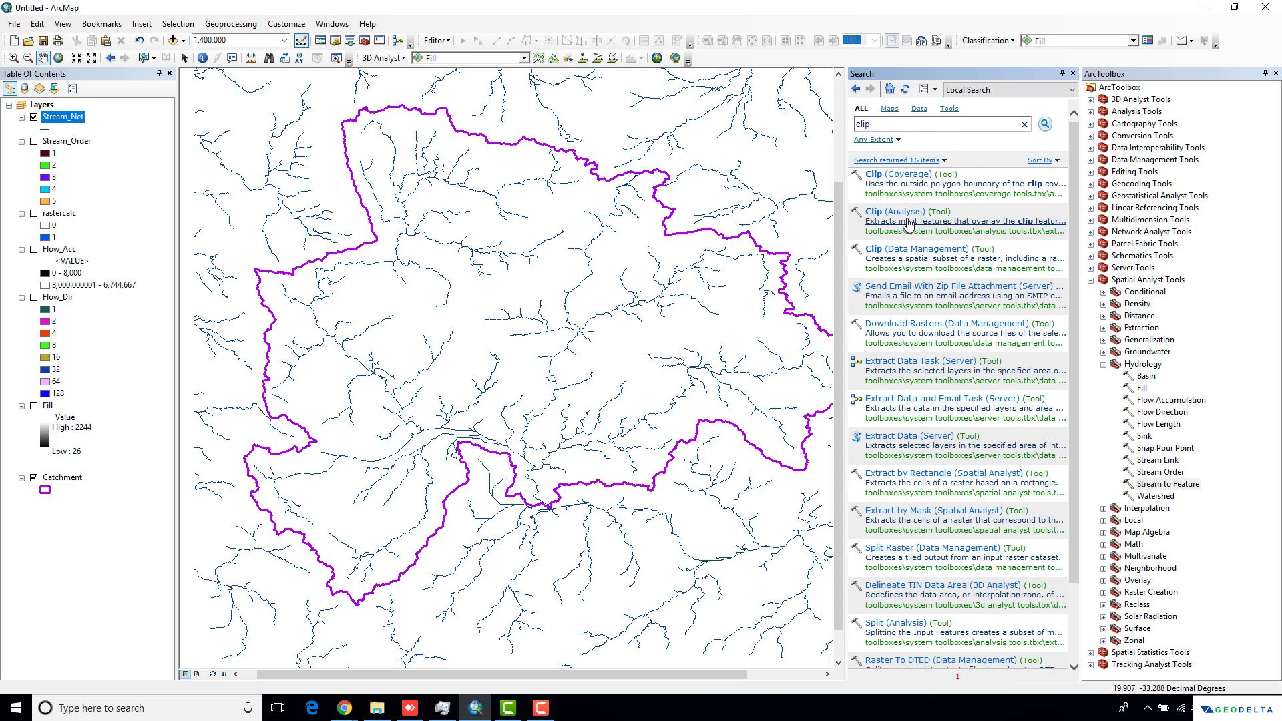
left_click(907, 214)
left_click(1276, 73)
left_click_drag(684, 179, 684, 168)
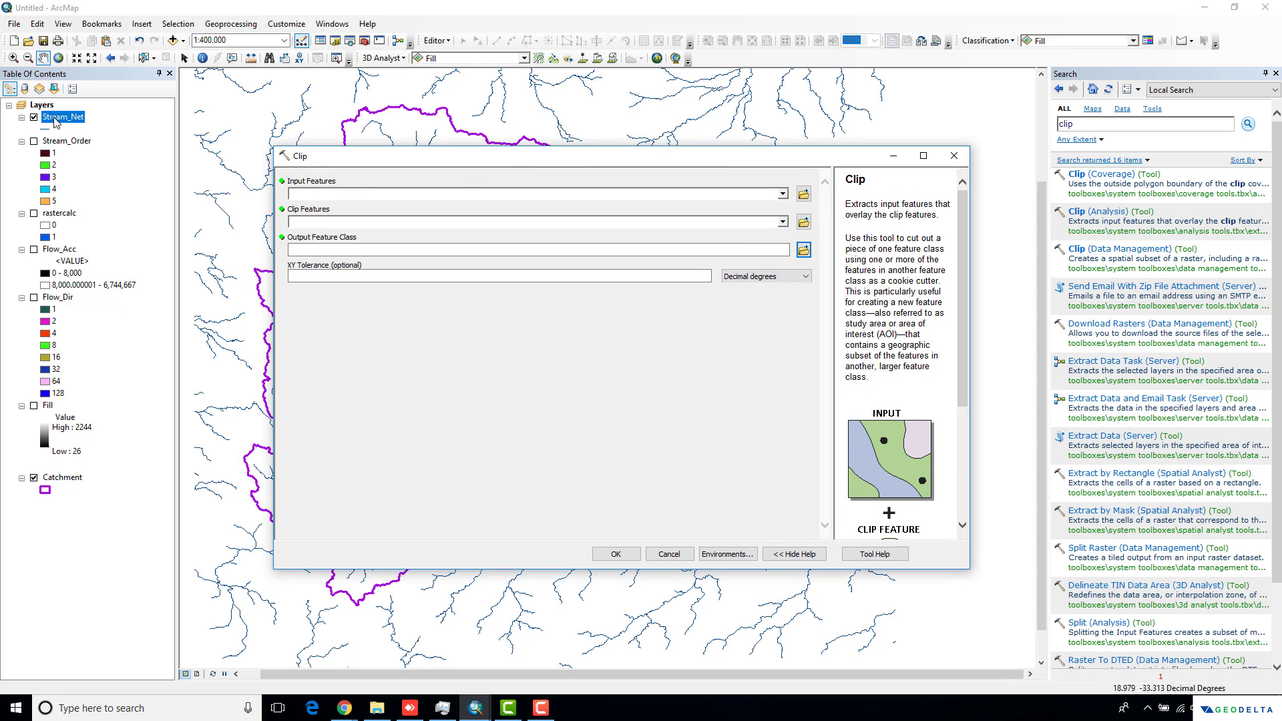
Step: Clip Stream_Net by the Catchment boundary into an output named Rivers
left_click(784, 194)
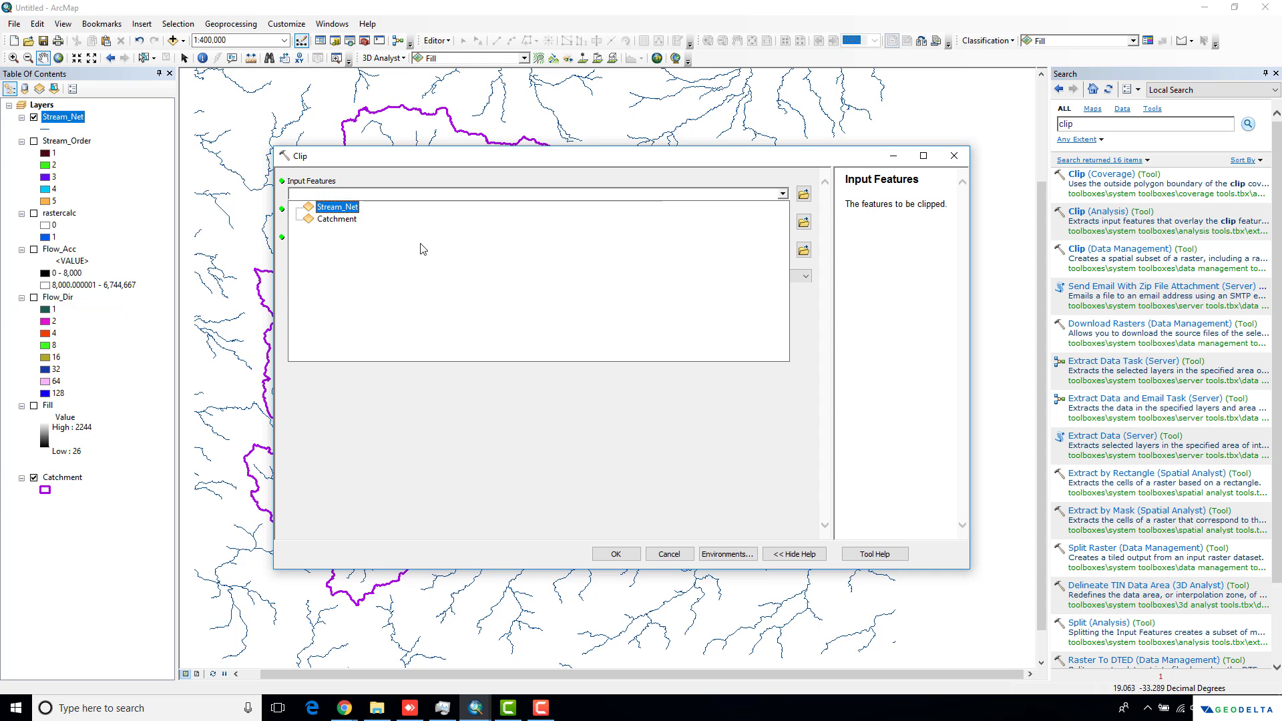
left_click(336, 210)
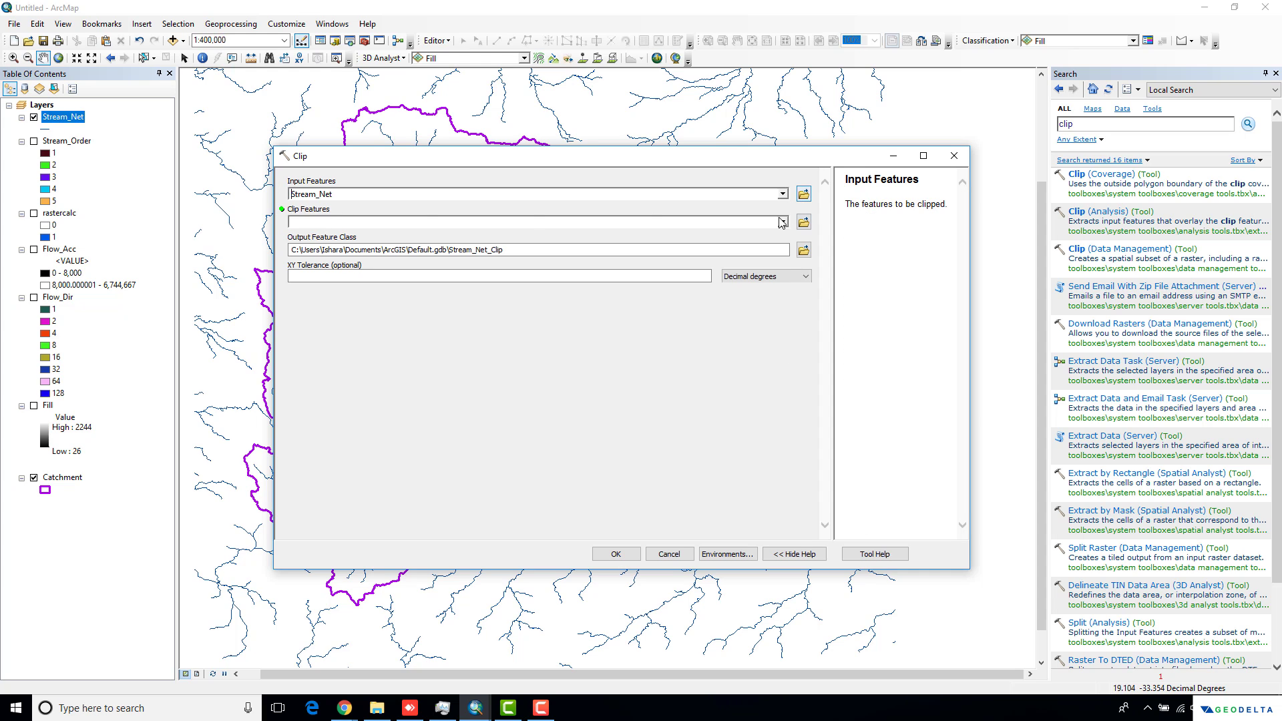
left_click(782, 222)
left_click(339, 251)
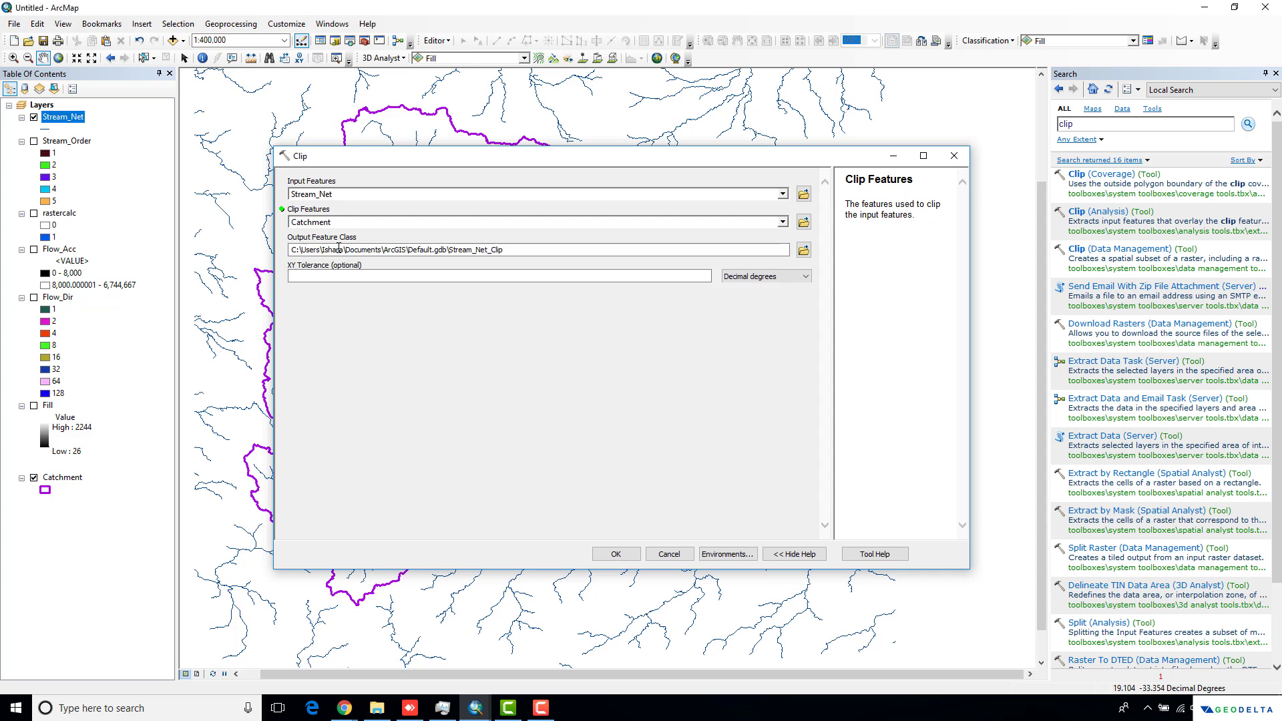
left_click_drag(518, 258, 457, 256)
type("Rivers")
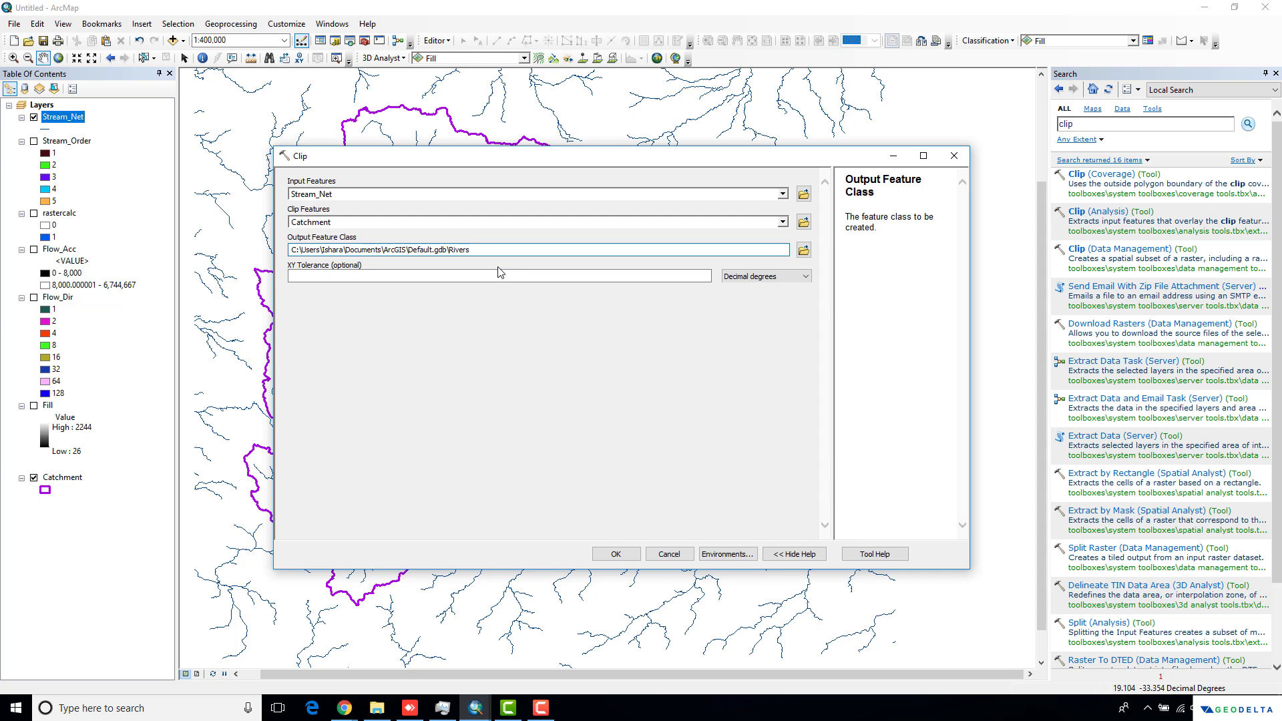
left_click(610, 555)
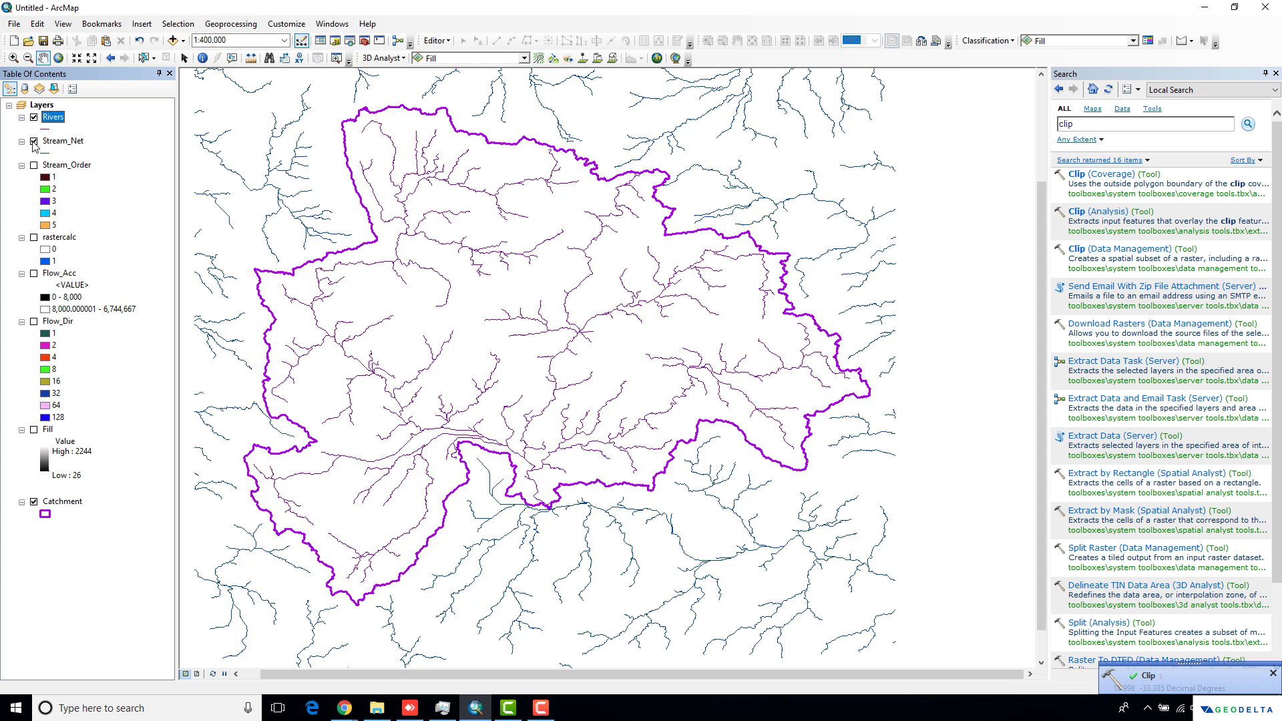
Step: Hide Stream_Net and zoom around the catchment to inspect the clipped Rivers lines
left_click(34, 142)
scroll(649, 404, "up", 2)
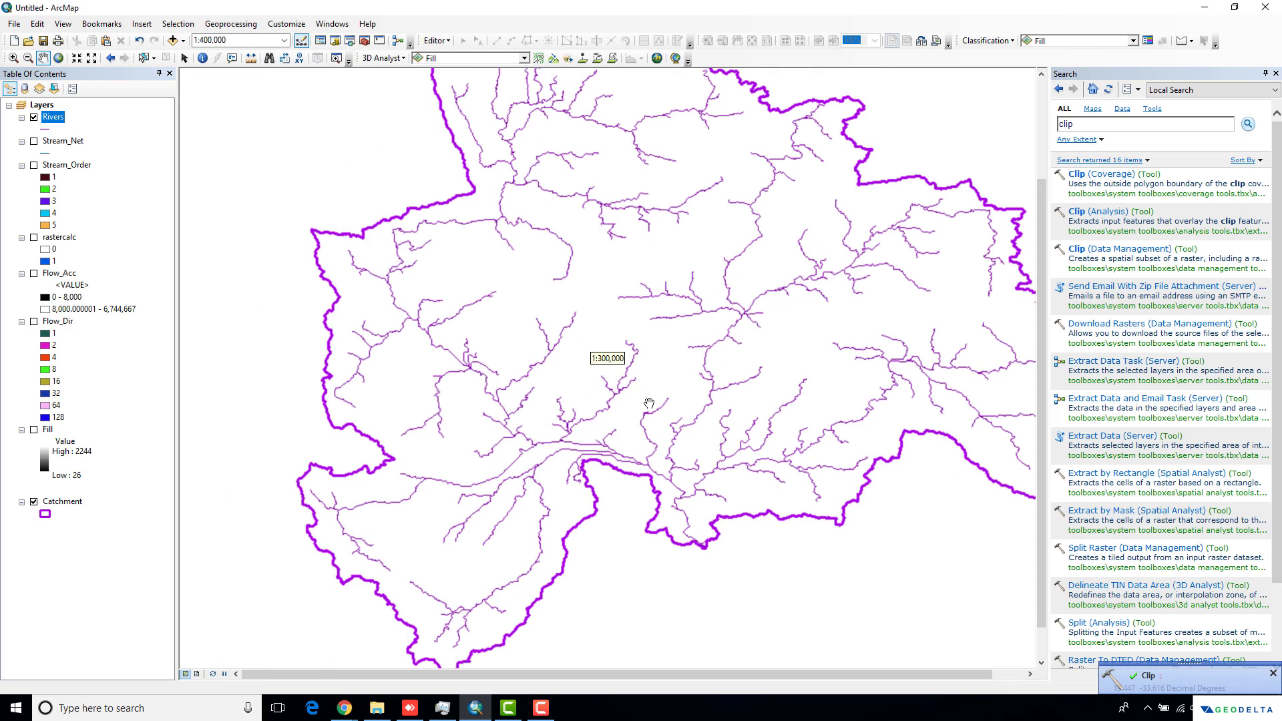
scroll(649, 405, "down", 1)
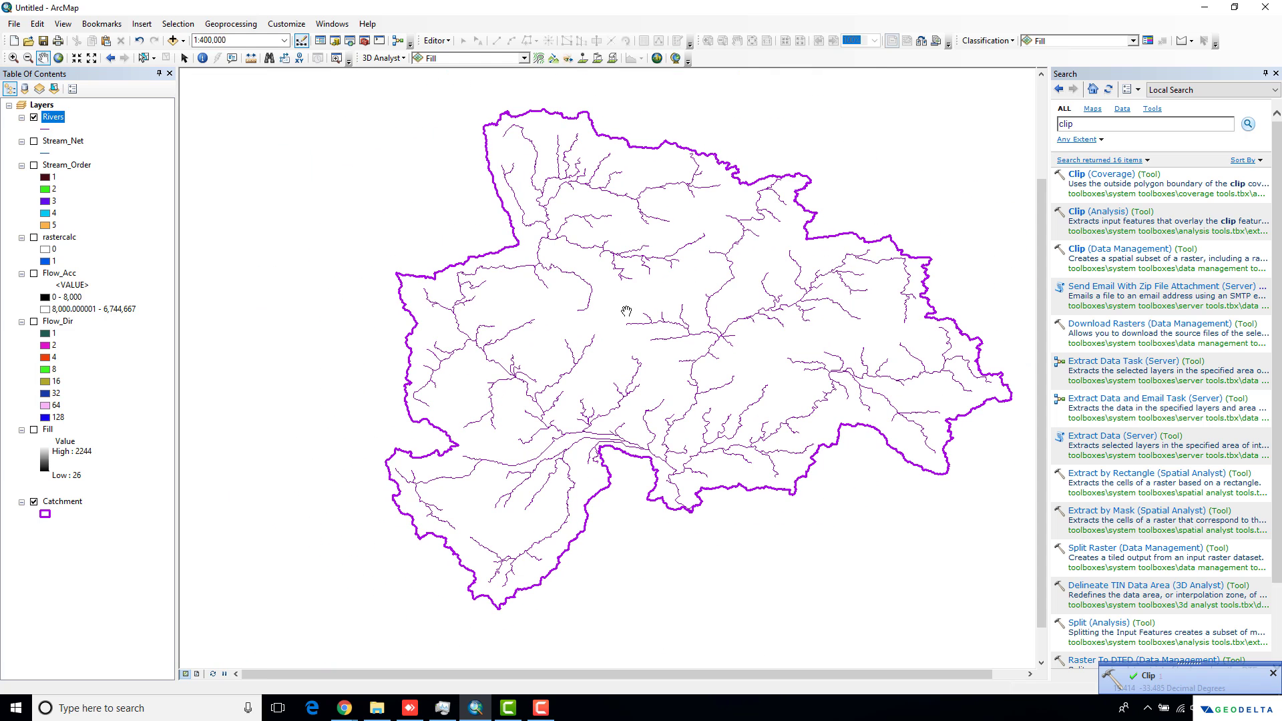
scroll(594, 319, "up", 1)
scroll(593, 318, "down", 1)
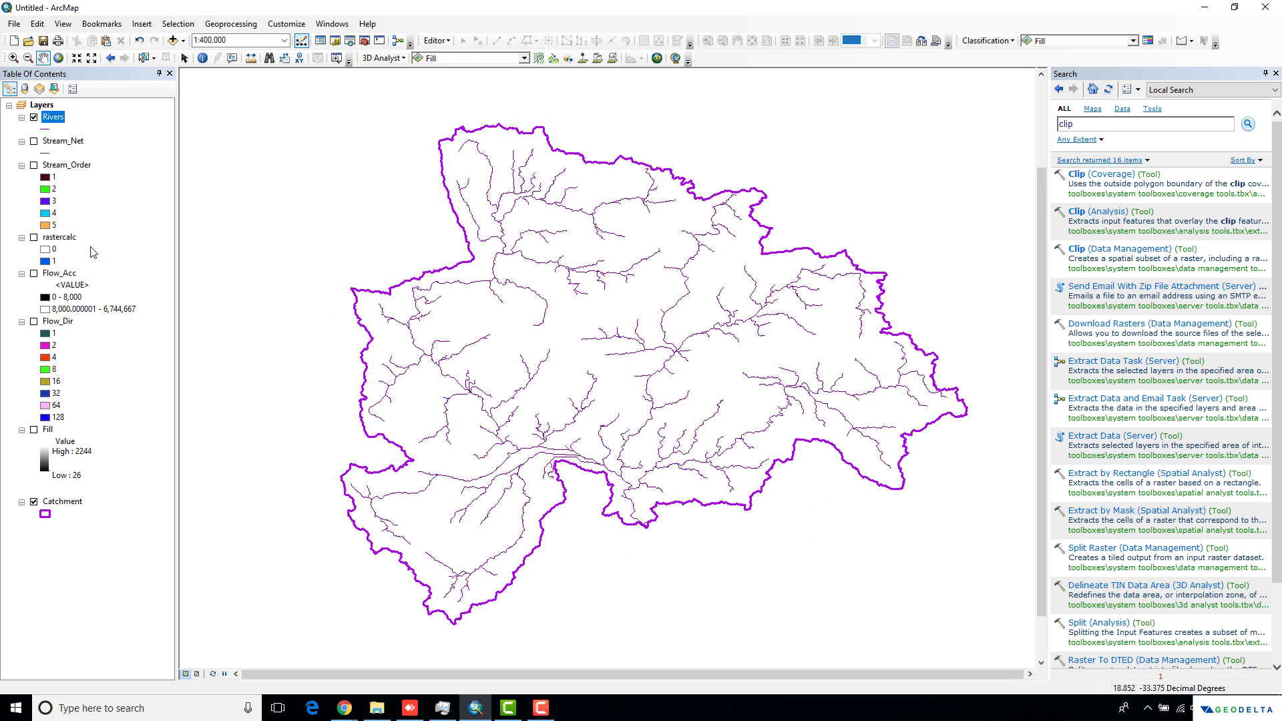
right_click(58, 121)
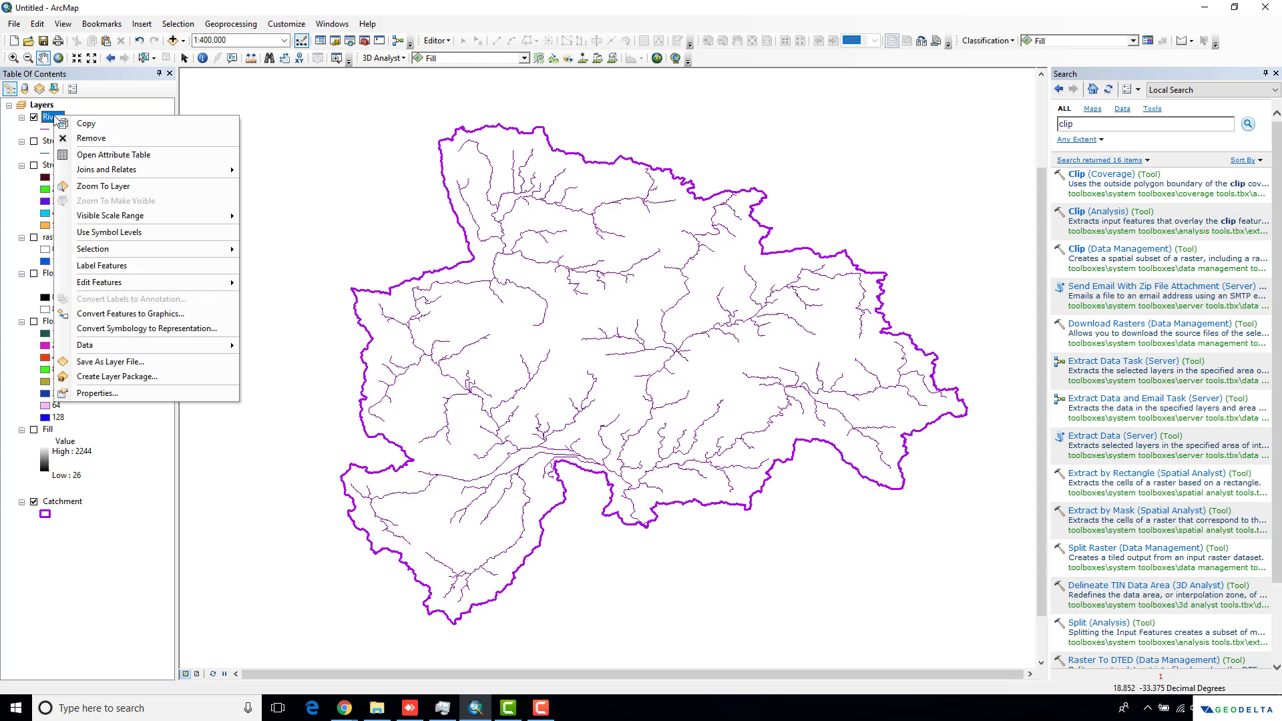
Step: Open the Rivers attribute table, enlarge it, and sort grid_code ascending
left_click(94, 155)
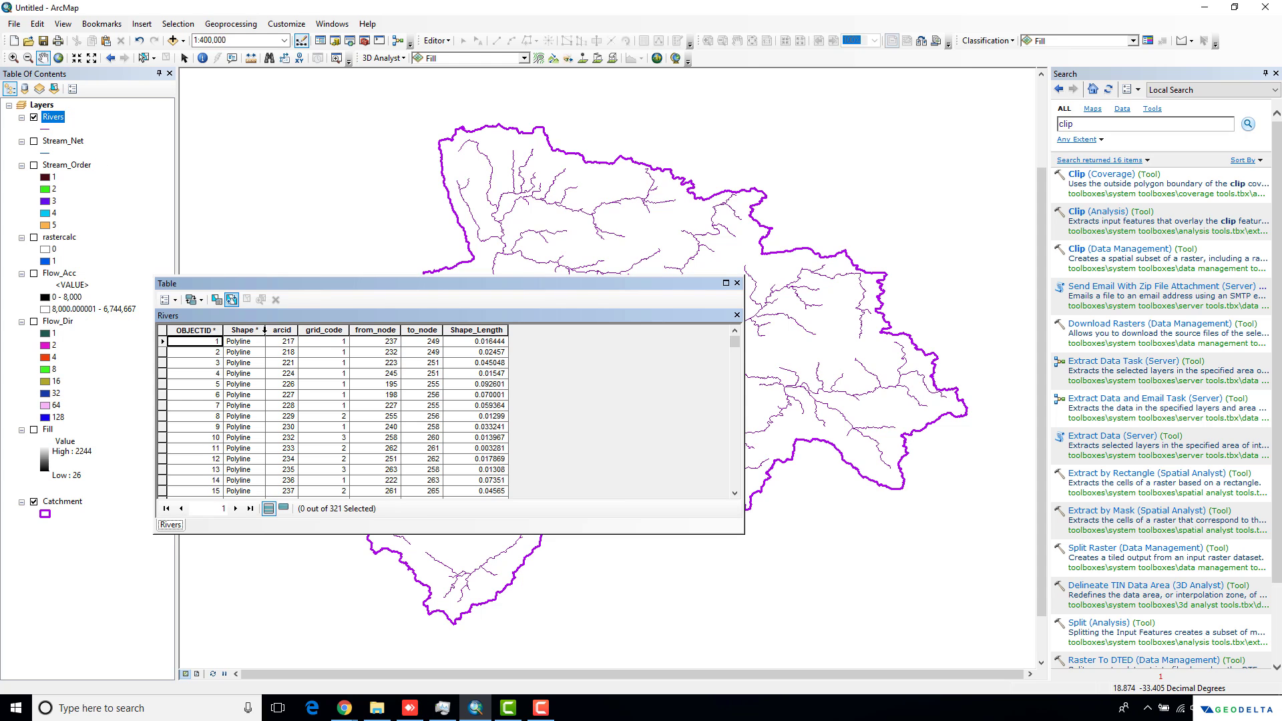
left_click_drag(352, 284, 296, 185)
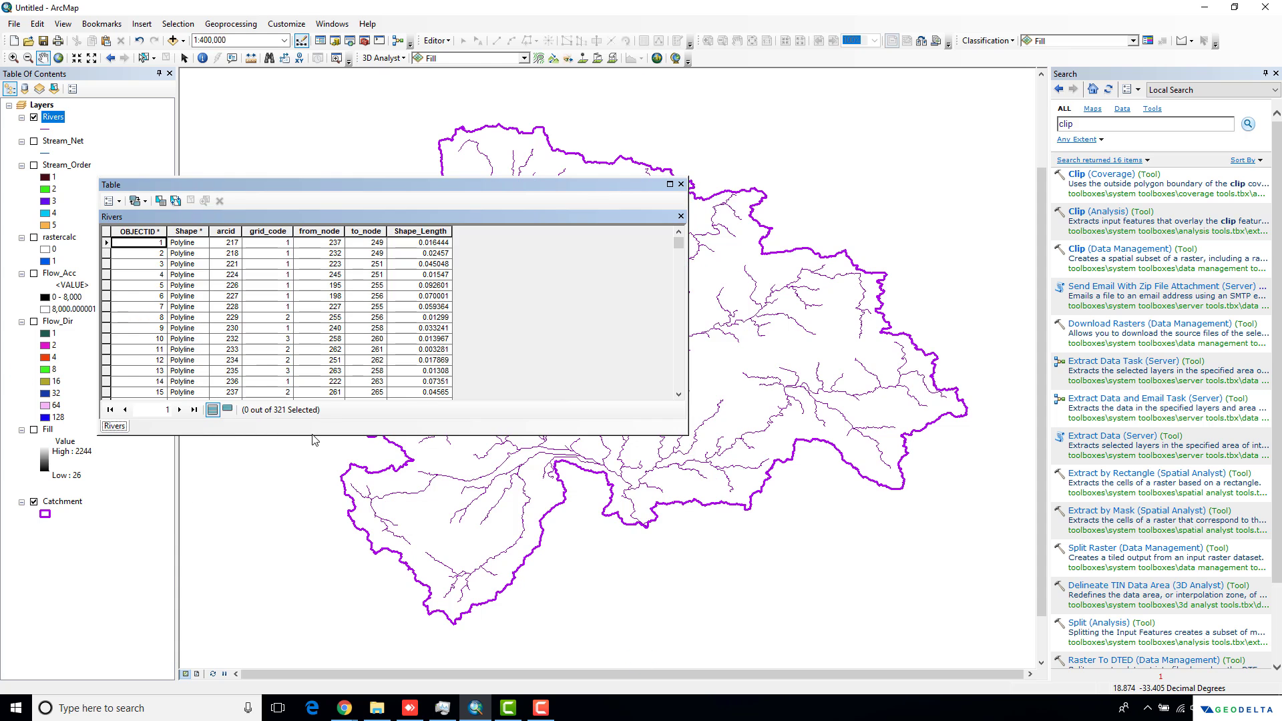
left_click_drag(313, 435, 312, 576)
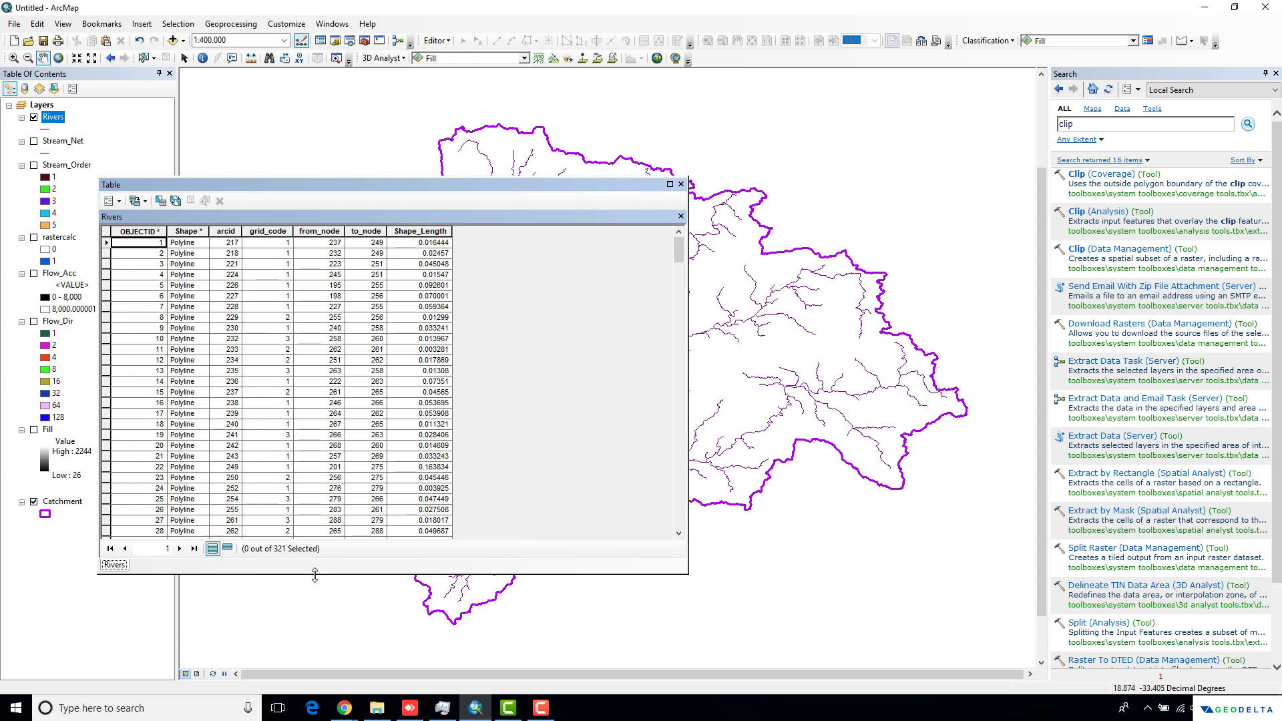
left_click(274, 231)
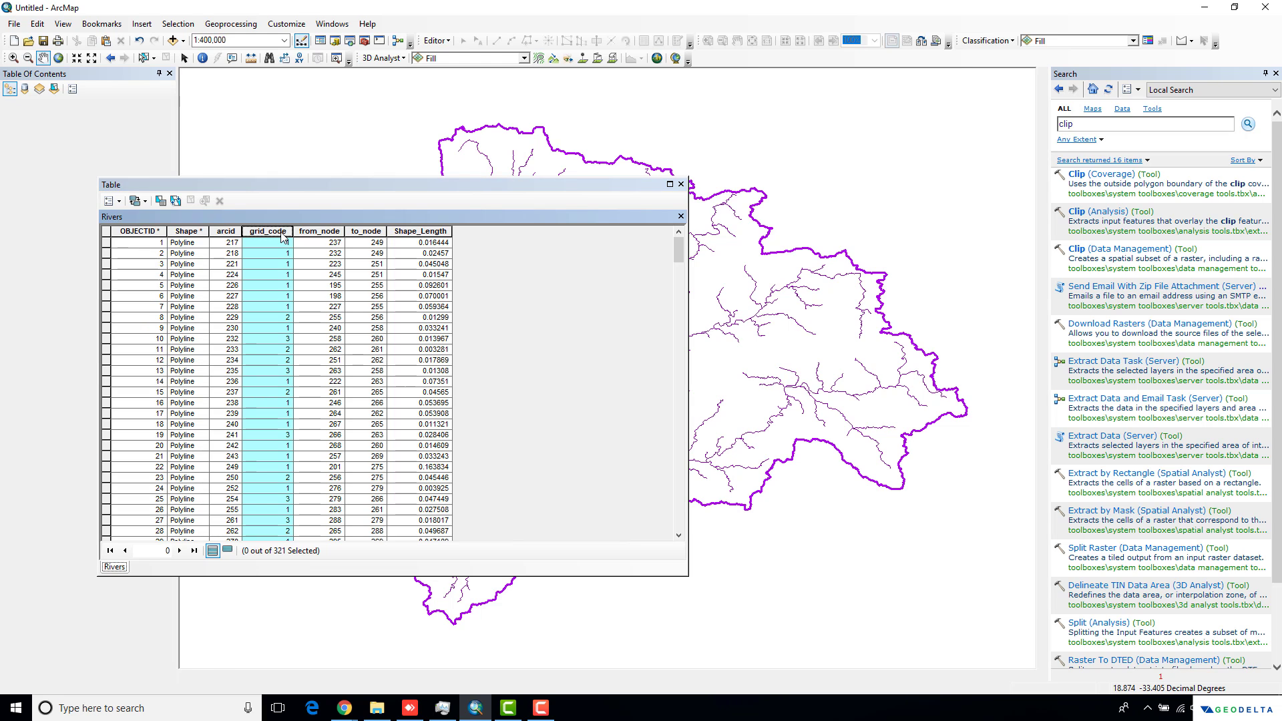
right_click(282, 238)
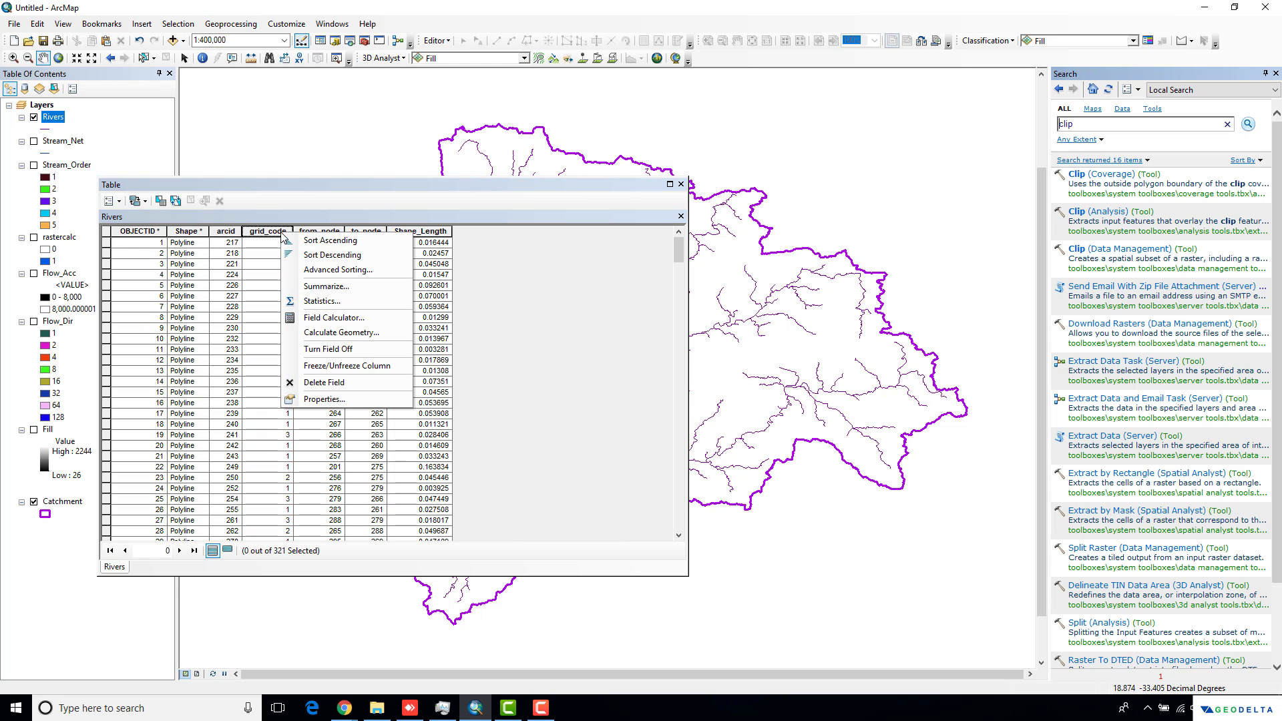
left_click(337, 245)
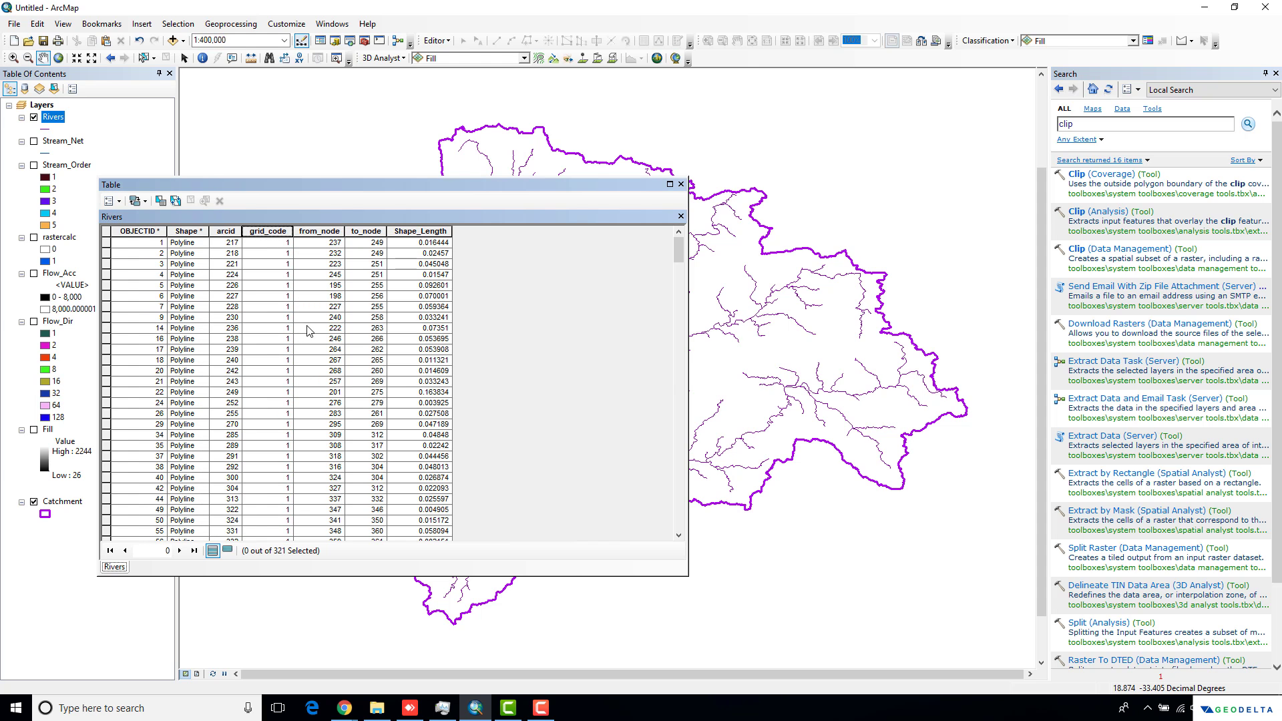
left_click_drag(678, 251, 697, 541)
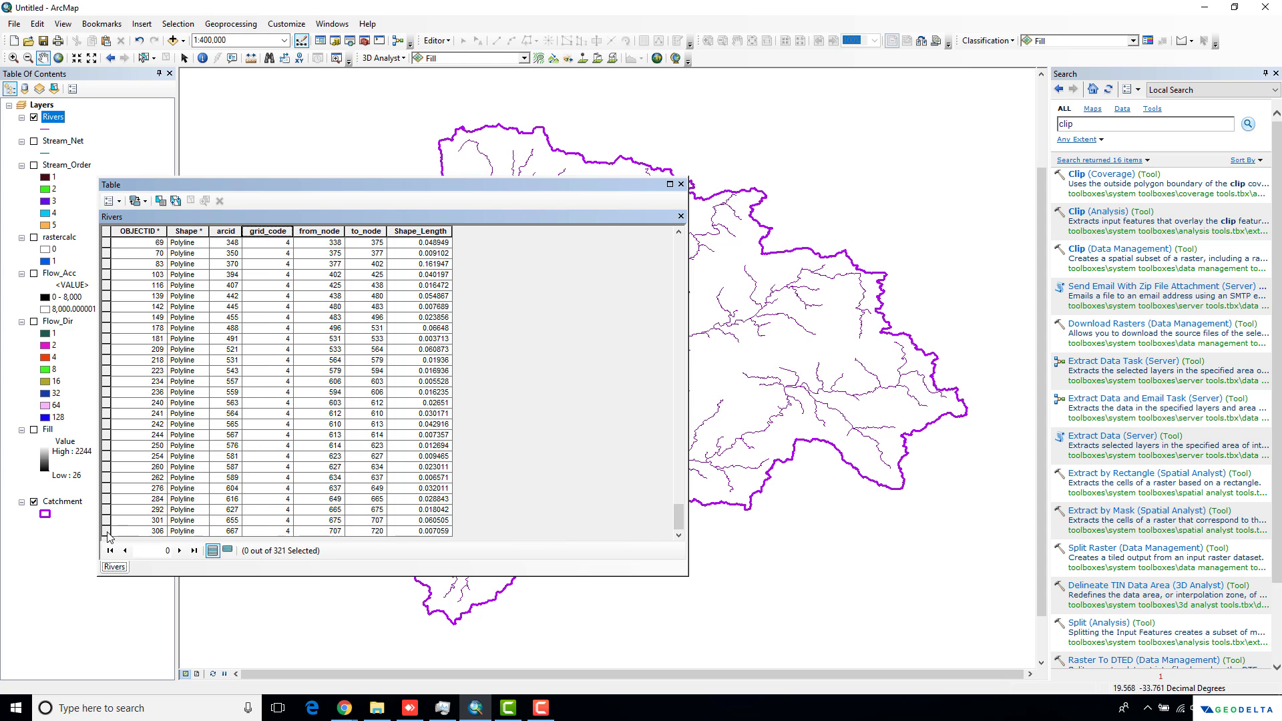
Step: Select the 28 grid_code 4 rows in the Rivers table, then close the table
left_click_drag(106, 531, 104, 311)
left_click_drag(542, 185, 891, 567)
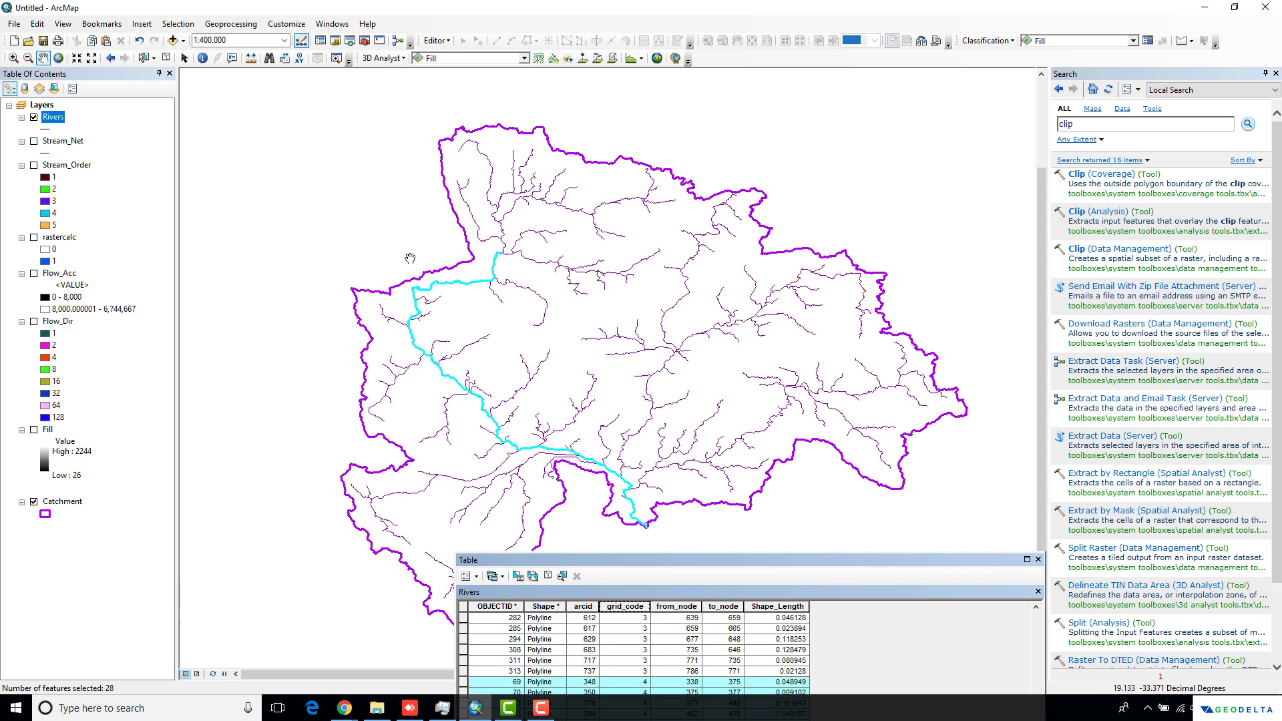
left_click_drag(523, 559, 247, 150)
left_click(738, 161)
Step: Clear the river selection and open the Rivers layer properties
right_click(49, 118)
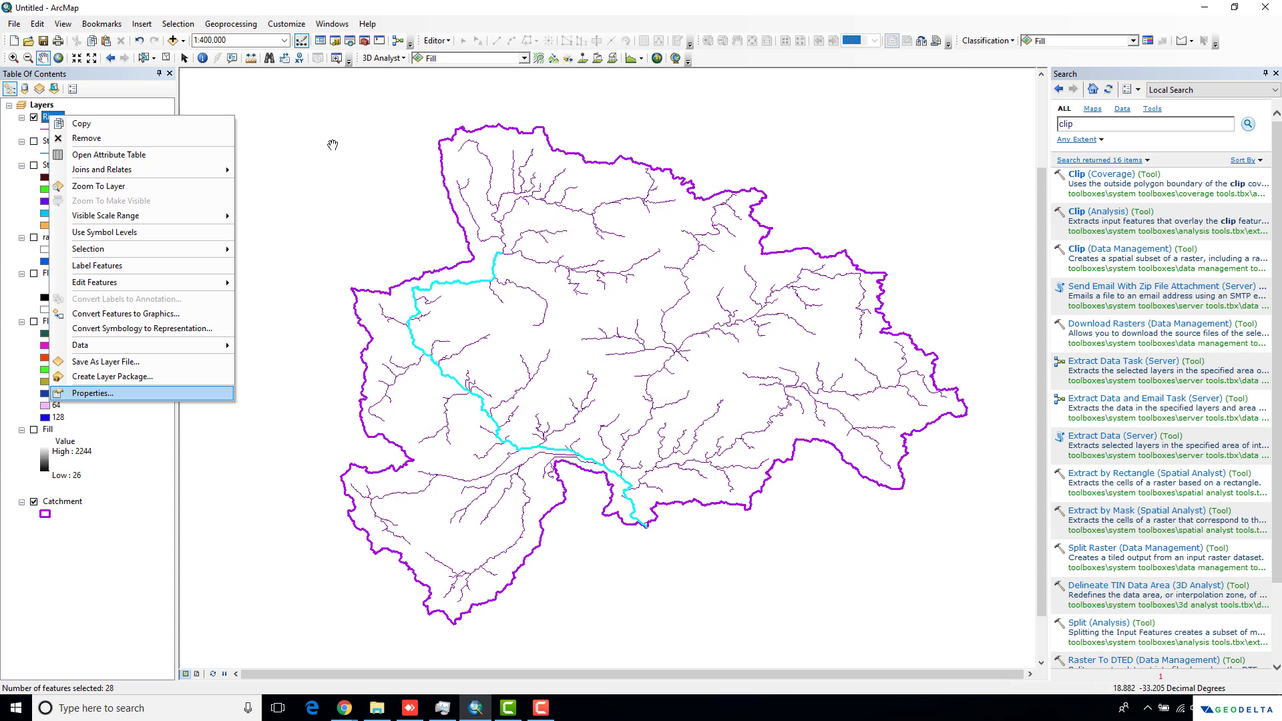
left_click(167, 58)
right_click(52, 121)
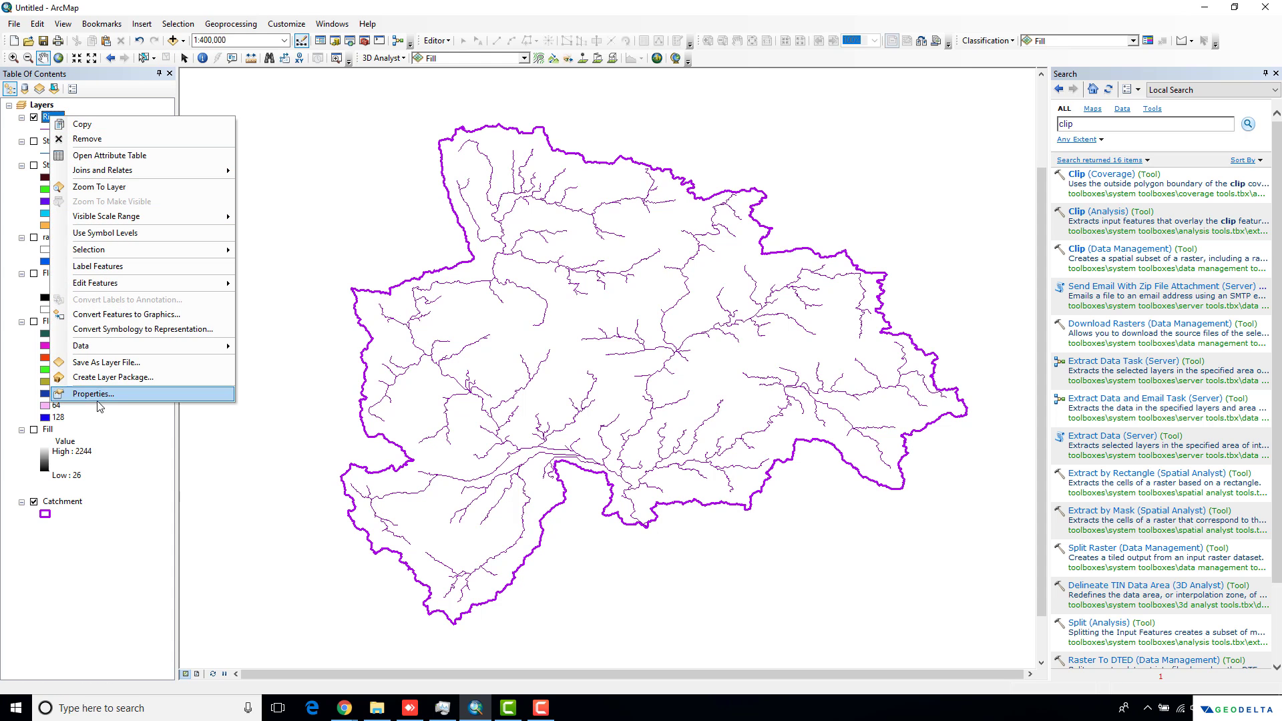
left_click(110, 395)
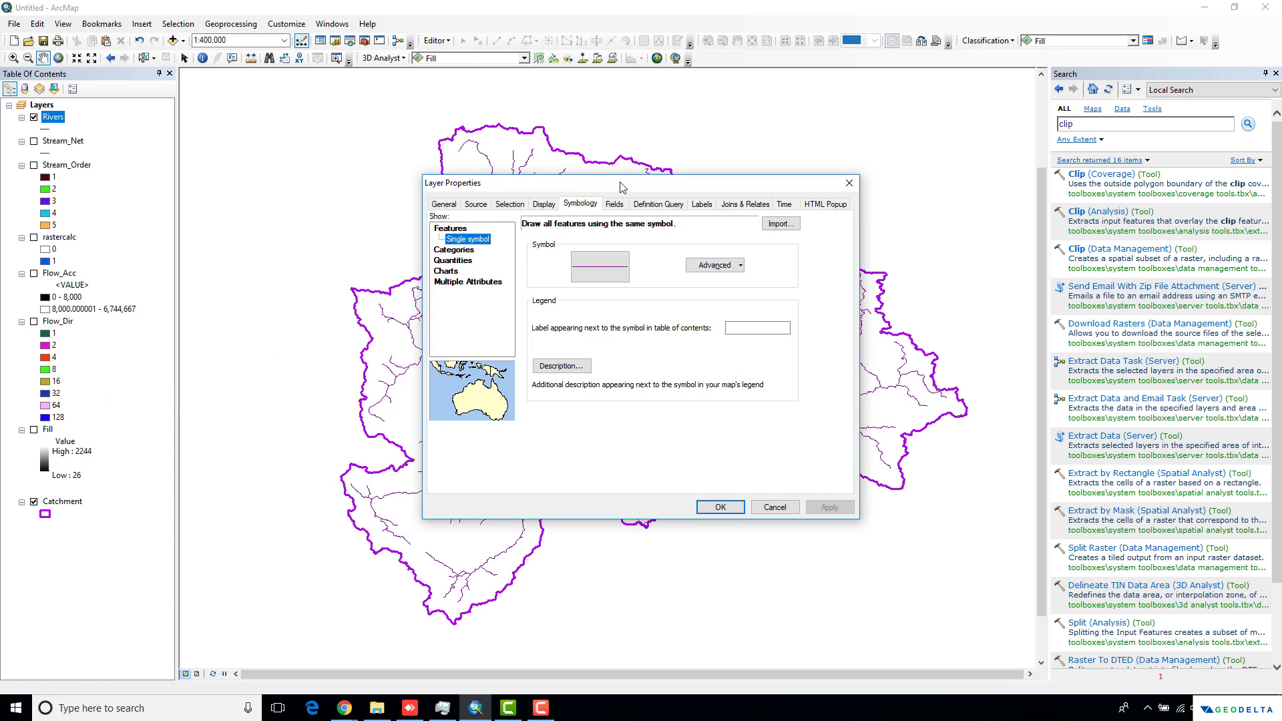
left_click_drag(621, 186, 297, 248)
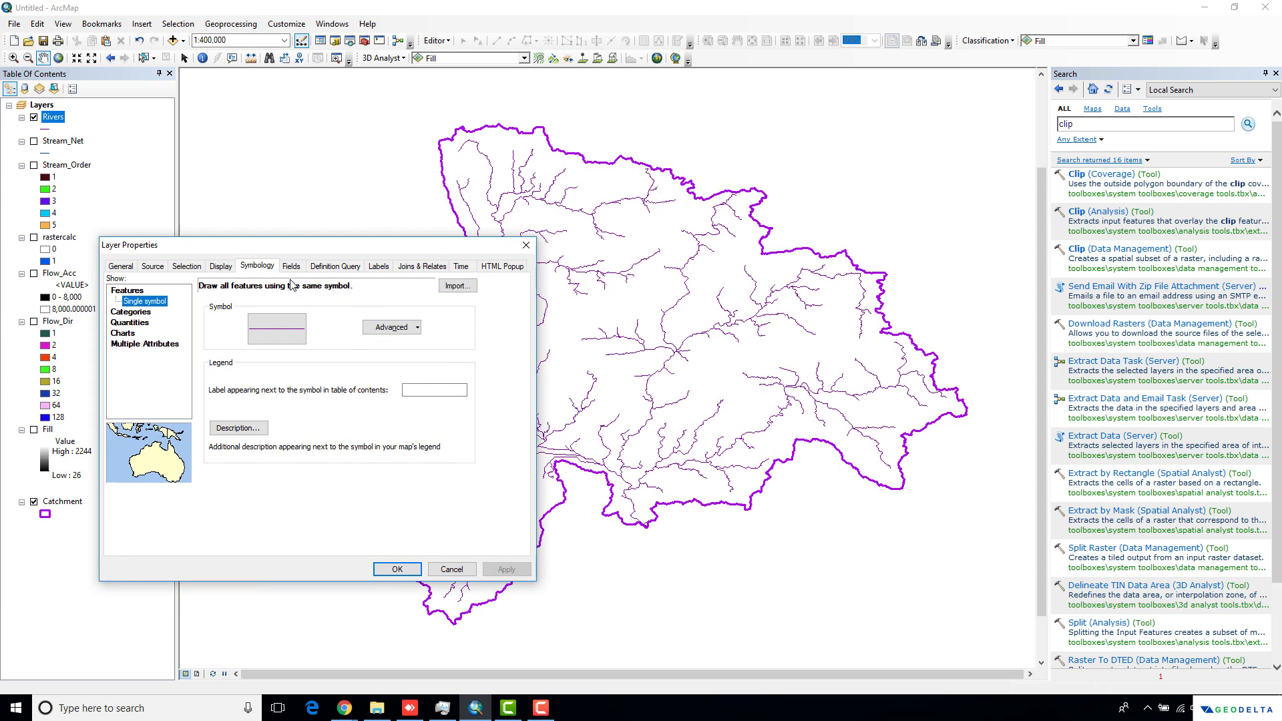
Step: Categorize Rivers by unique grid_code values 1–4 and edit the order 4 symbol
left_click(131, 311)
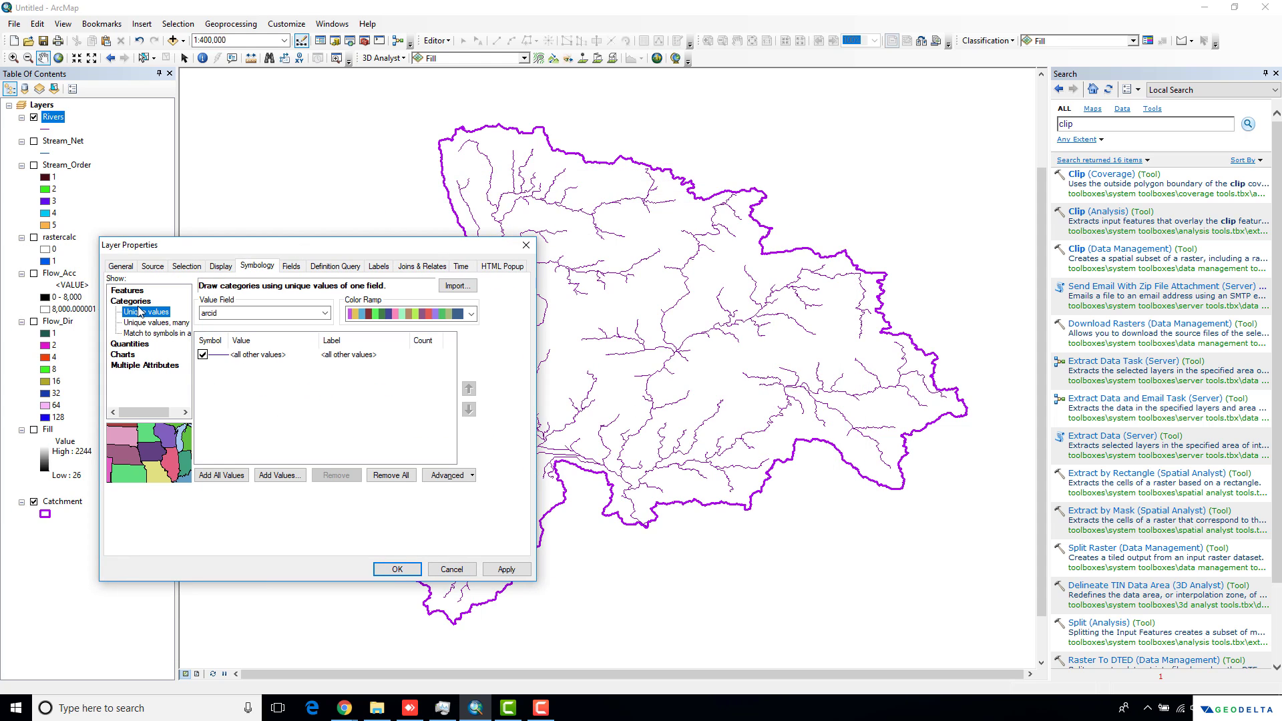
left_click(324, 313)
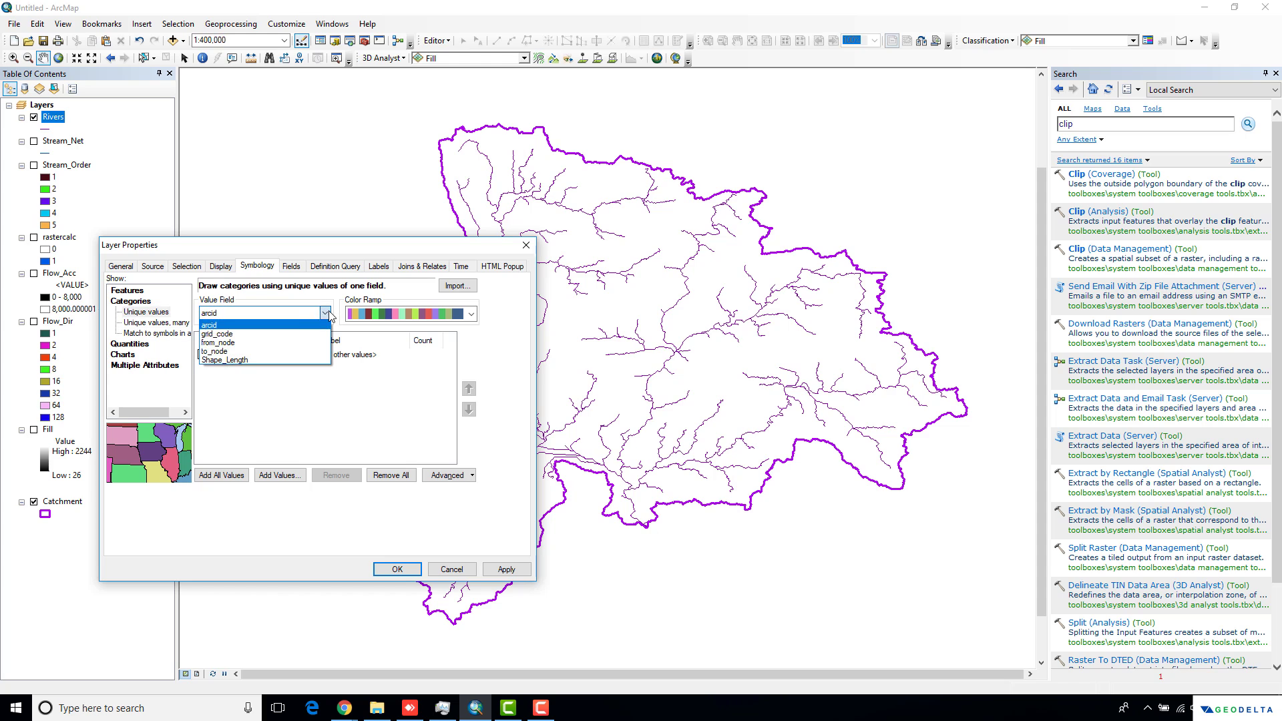
left_click(237, 334)
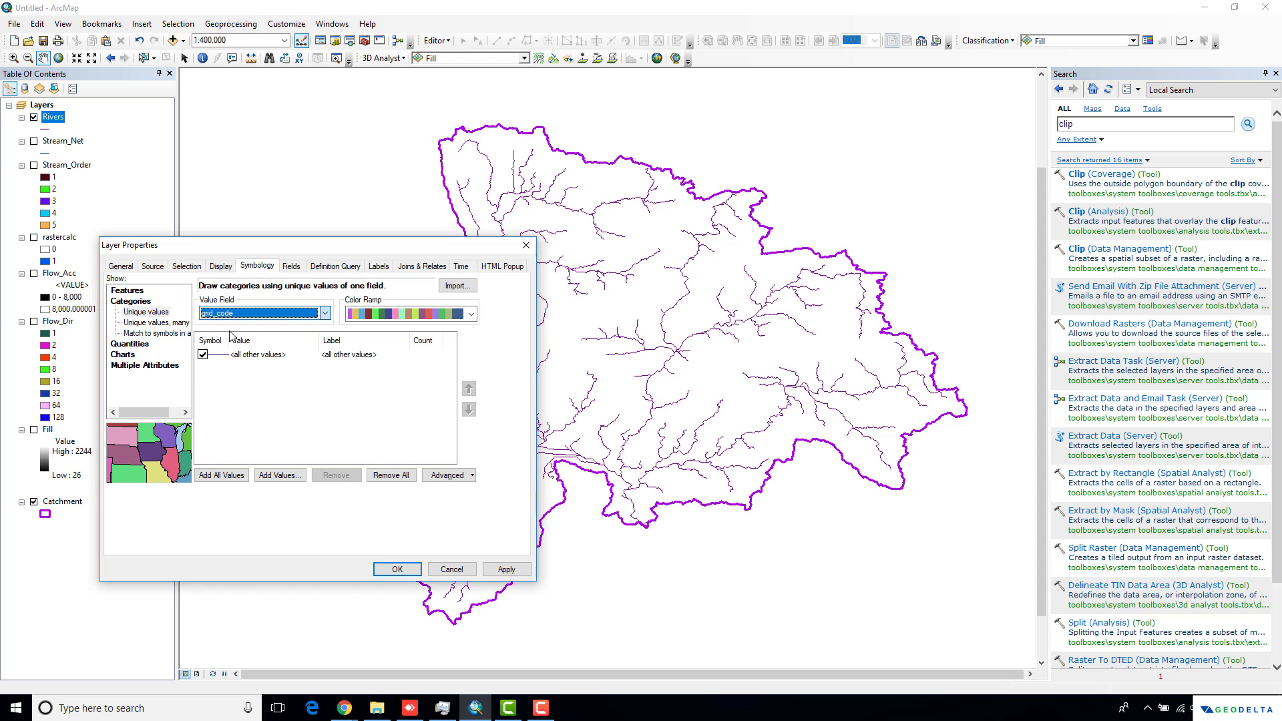
left_click(232, 475)
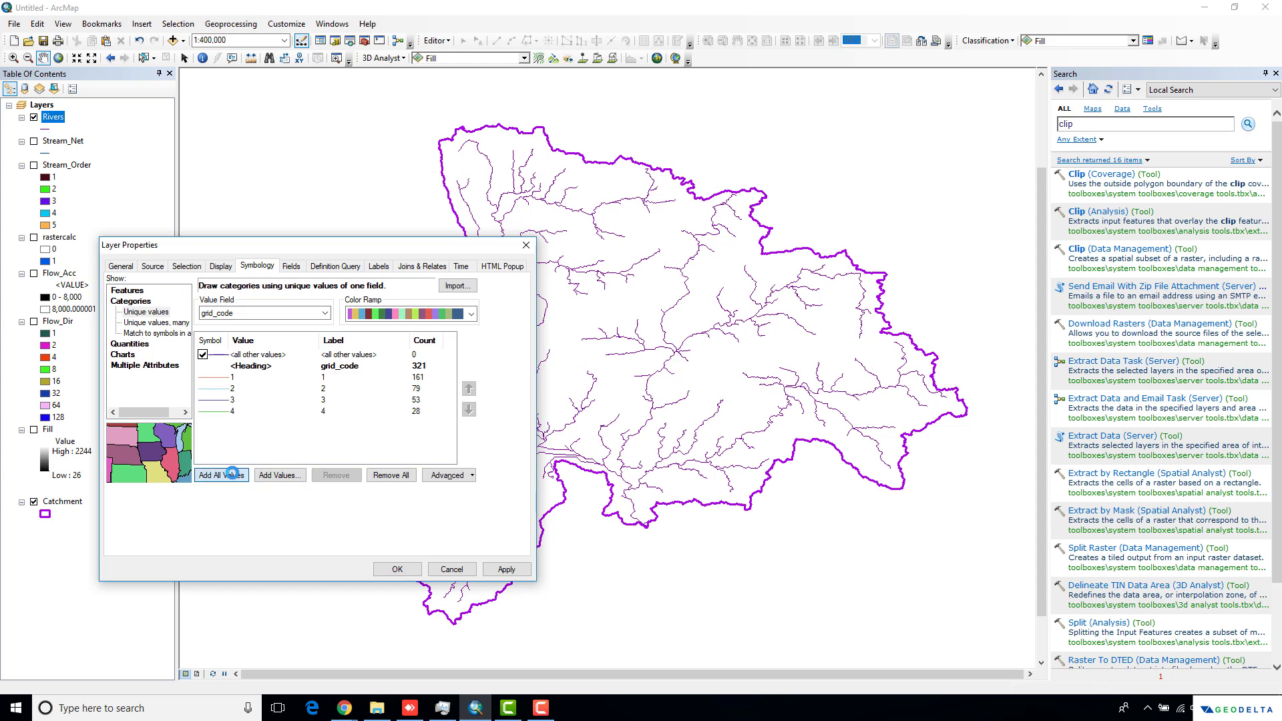
double_click(221, 412)
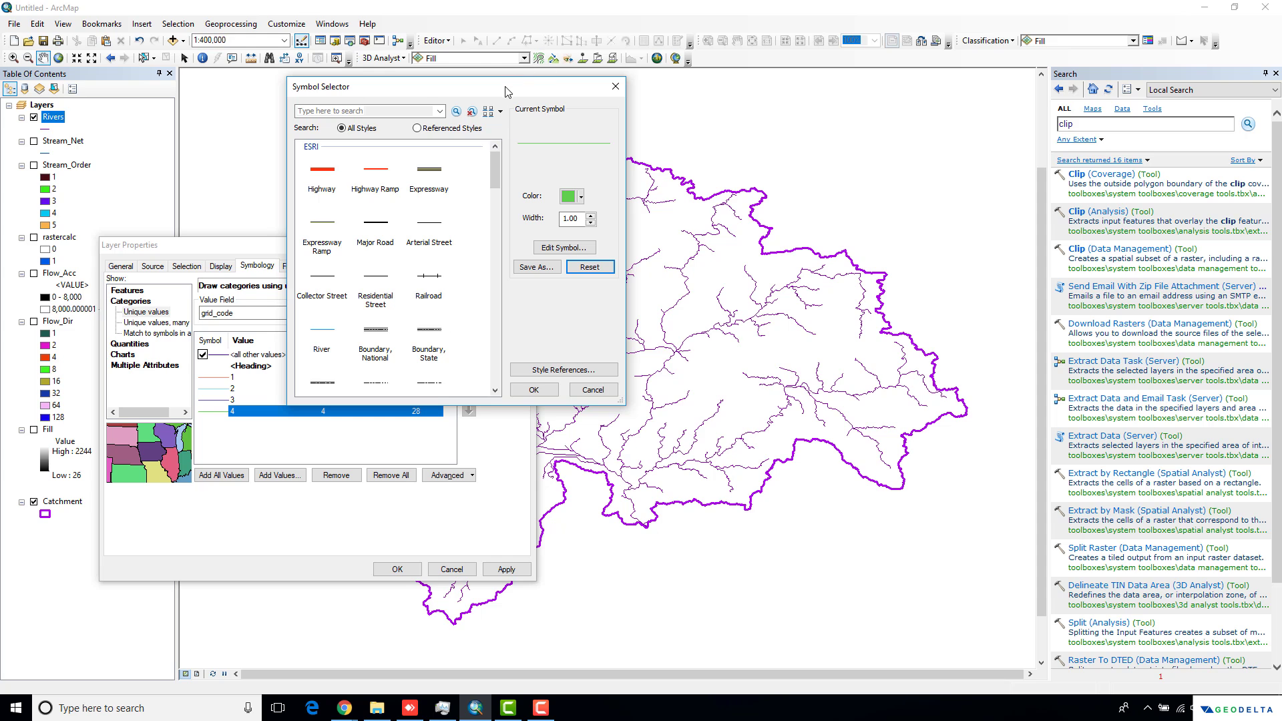
Step: Give stream order 4 a blue line of width 4
left_click_drag(507, 94, 749, 252)
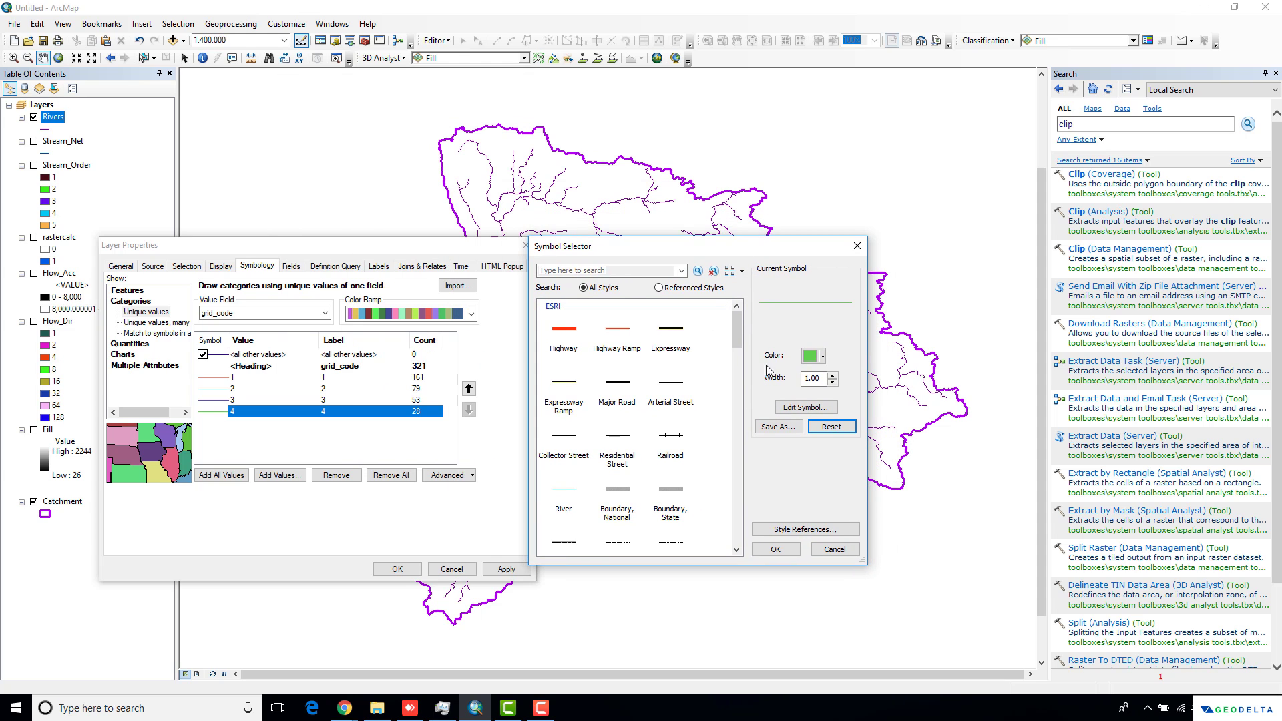
left_click(824, 356)
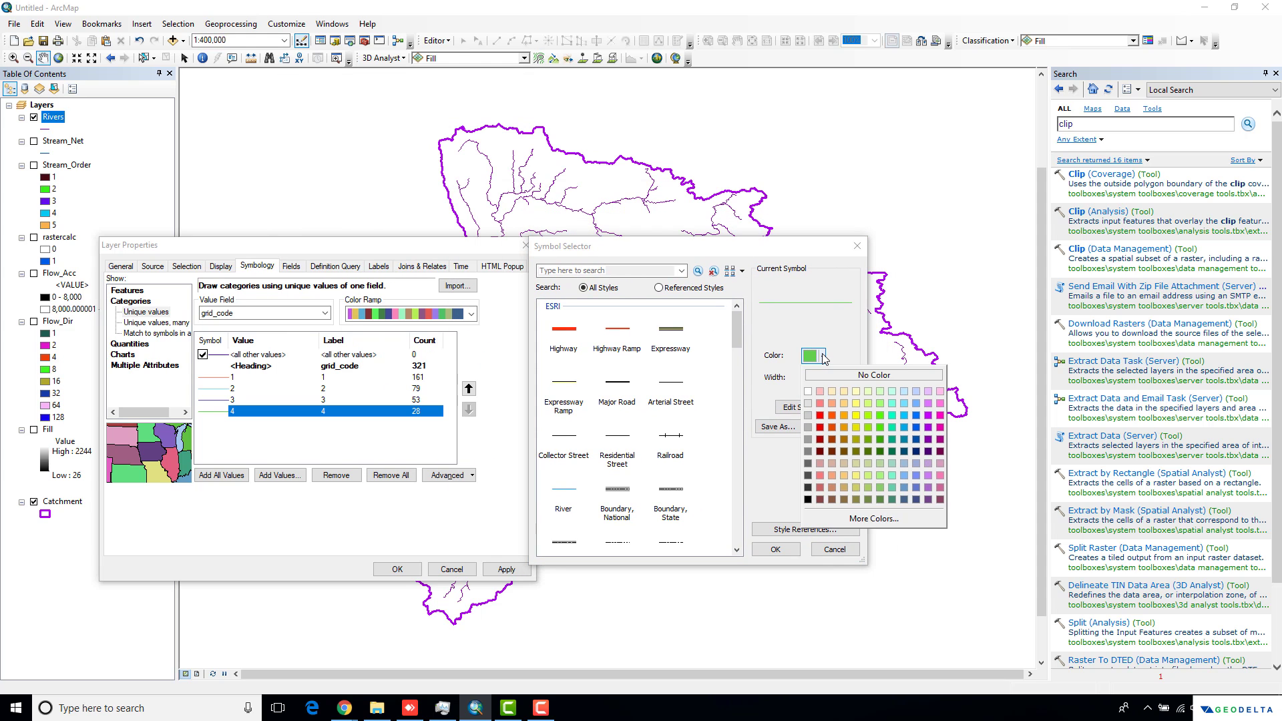
left_click(916, 428)
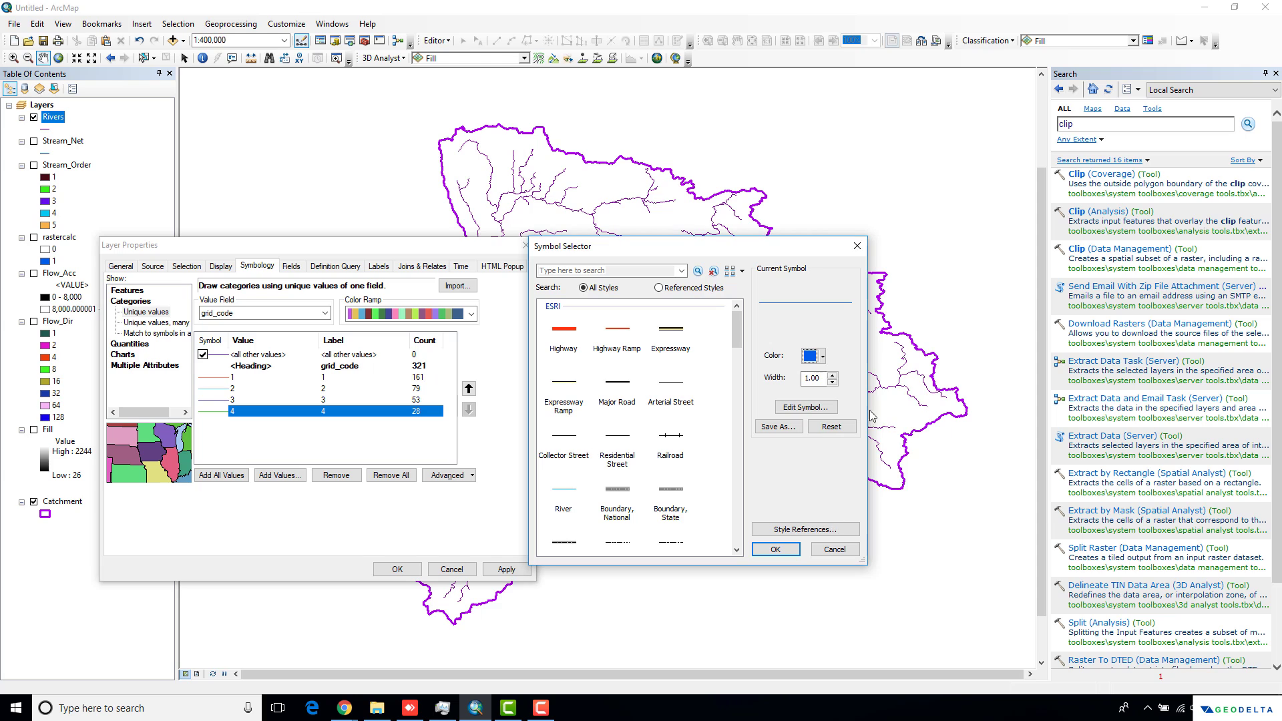
left_click(832, 375)
left_click(832, 375)
left_click(832, 375)
left_click(833, 383)
left_click(833, 374)
left_click(784, 550)
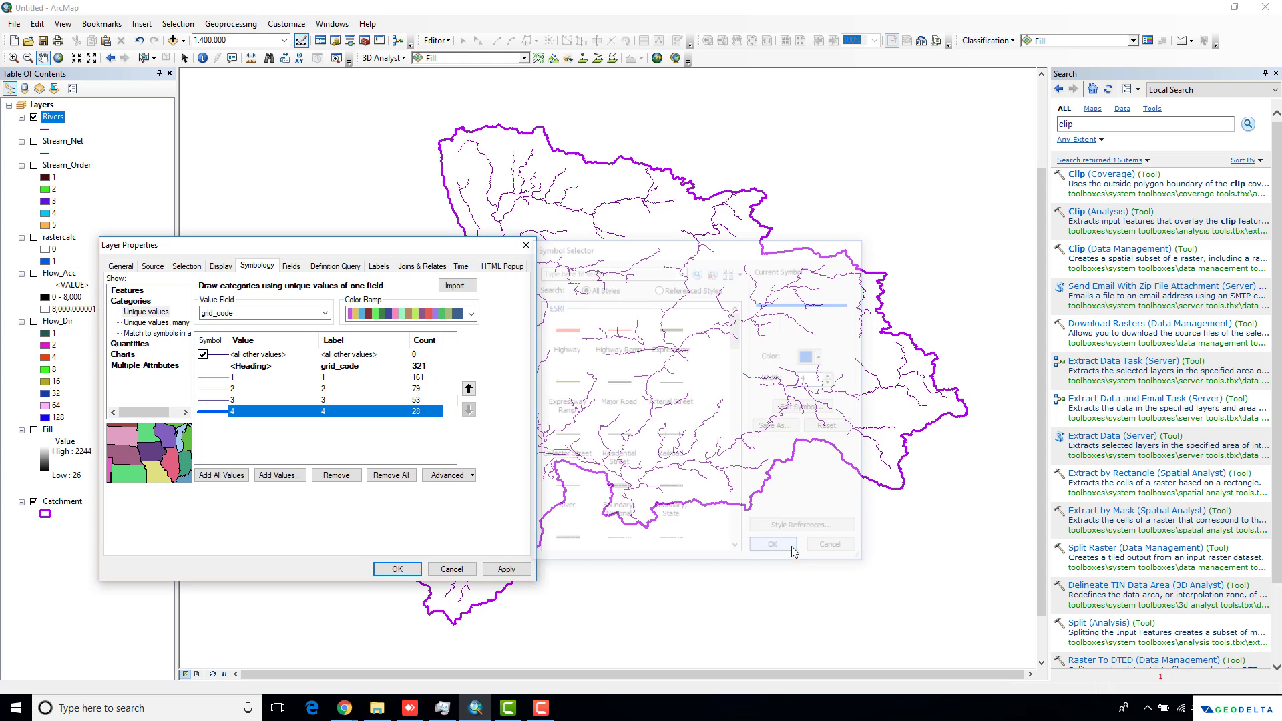
Step: Keep stream order 3 purple and thicken its line to width 2.5
left_click(219, 403)
double_click(218, 404)
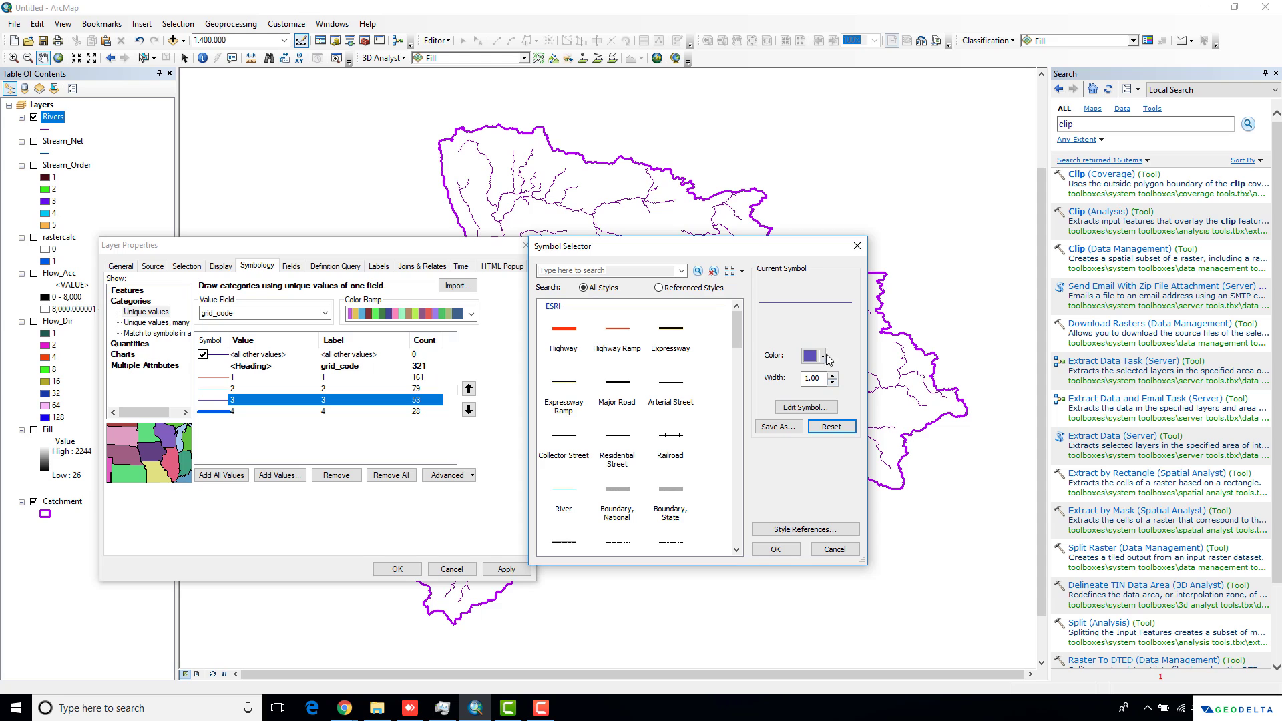
left_click(825, 362)
left_click(825, 361)
left_click(834, 375)
left_click(834, 374)
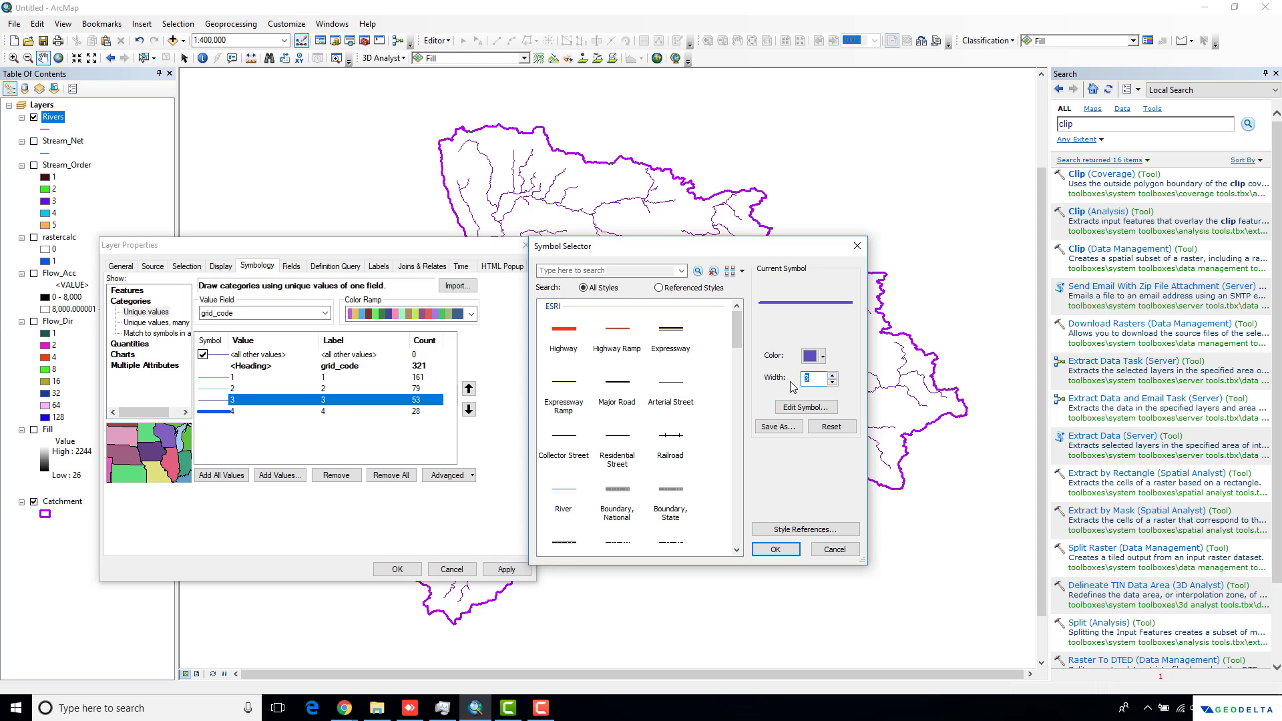
type("0.")
type("2.")
type("5")
left_click(775, 549)
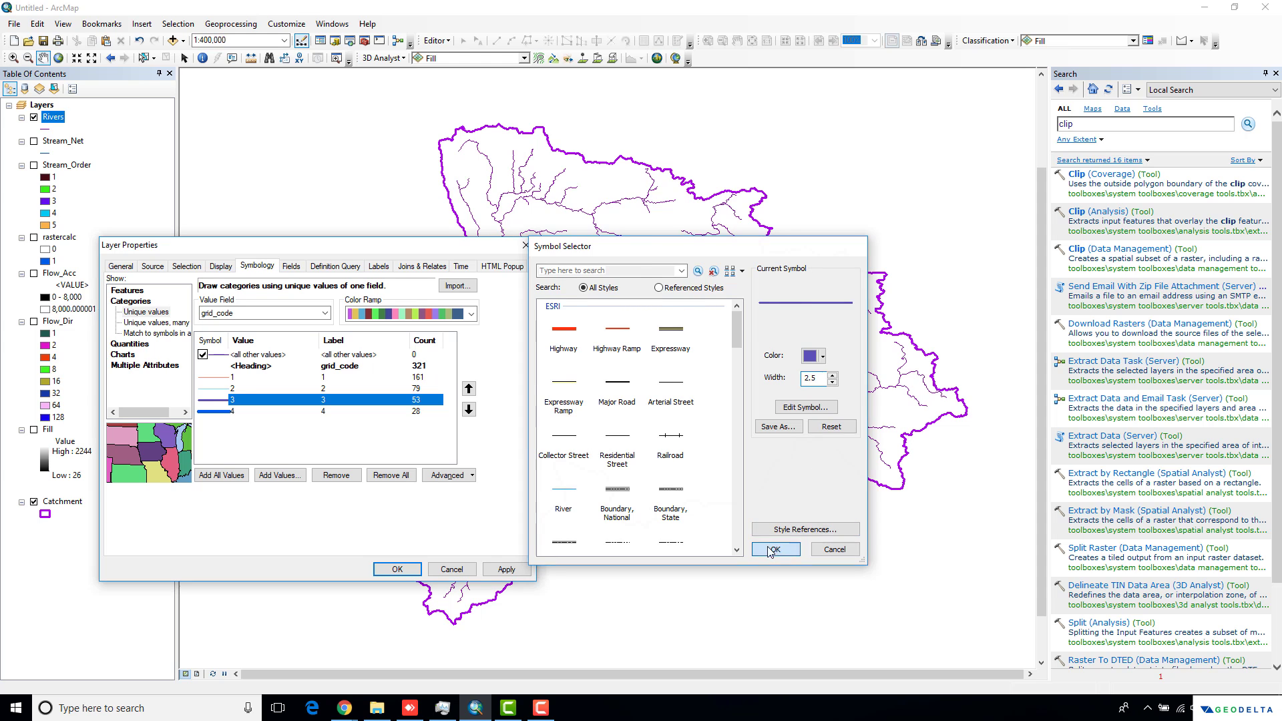
Step: Colour the stream order 2 line magenta
double_click(227, 389)
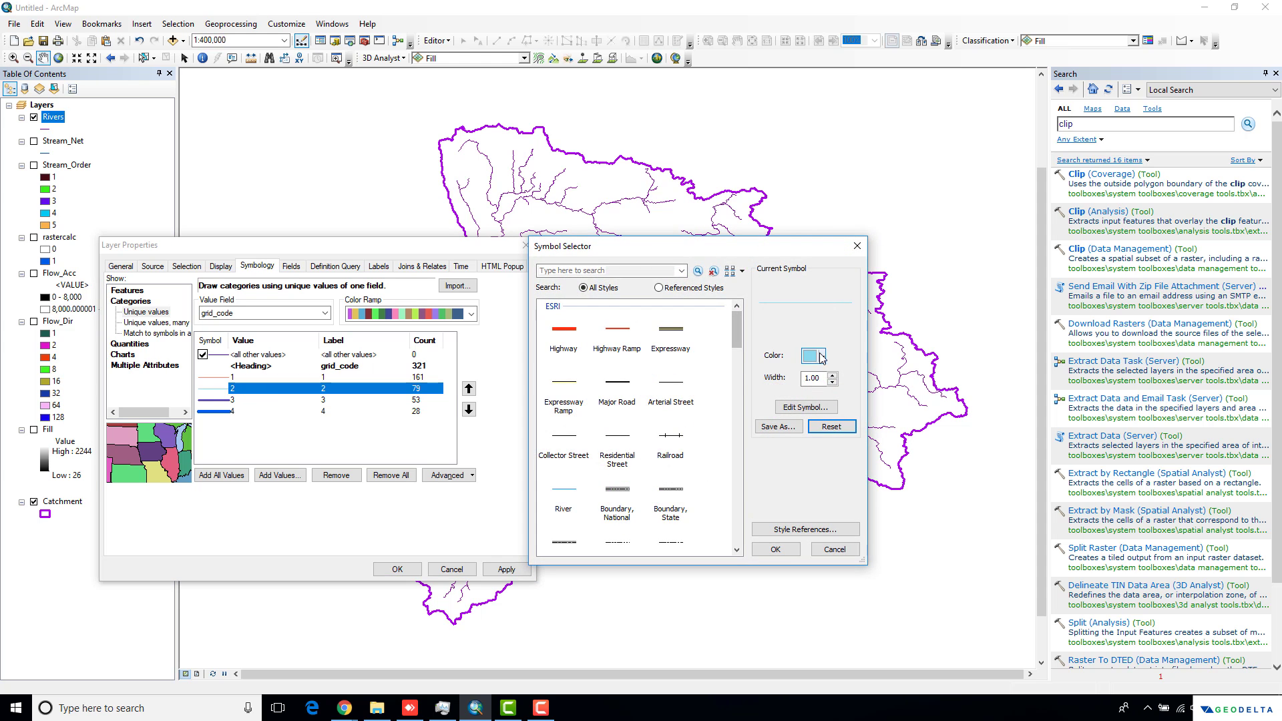
left_click(822, 356)
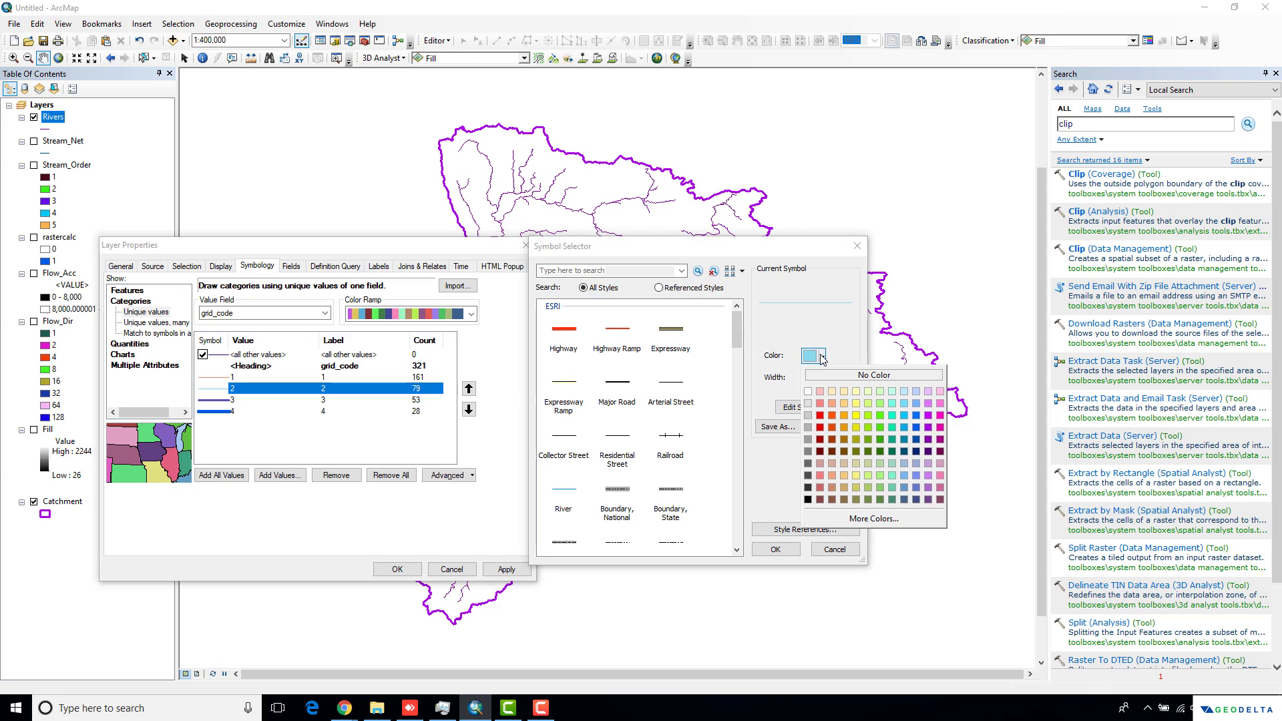
left_click(940, 426)
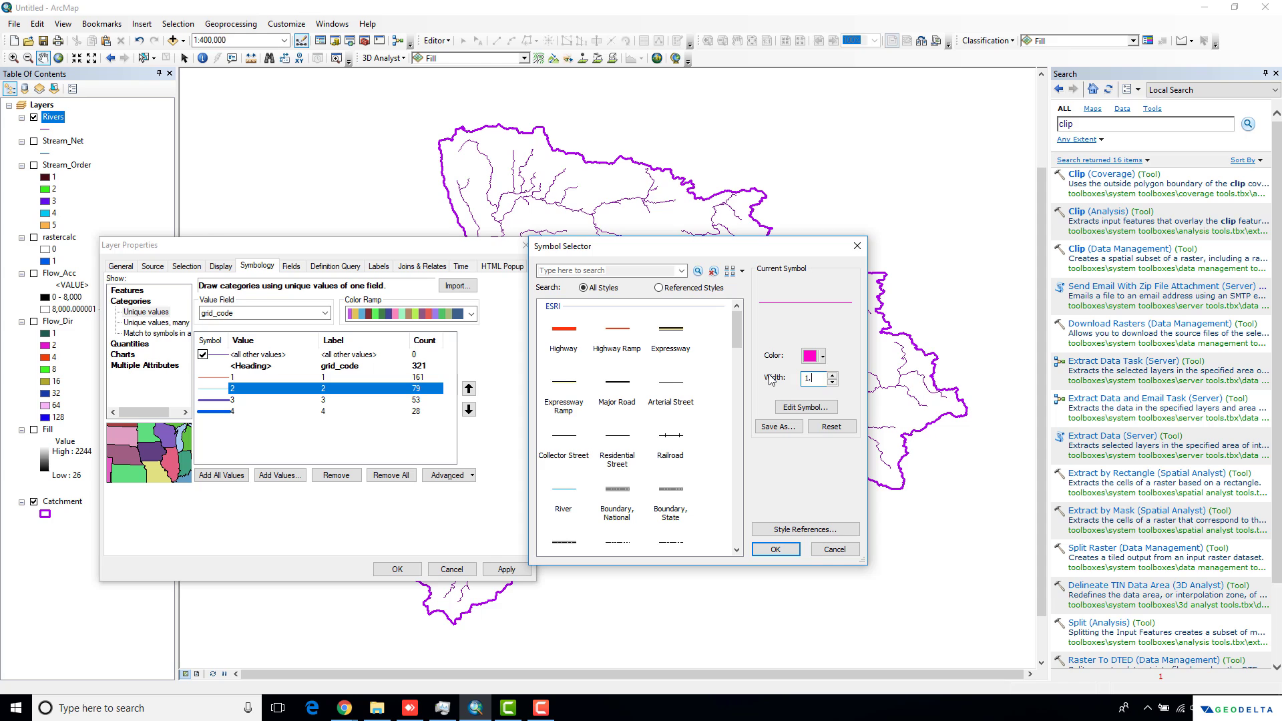
left_click(775, 549)
Step: Colour the stream order 1 line teal
left_click(219, 378)
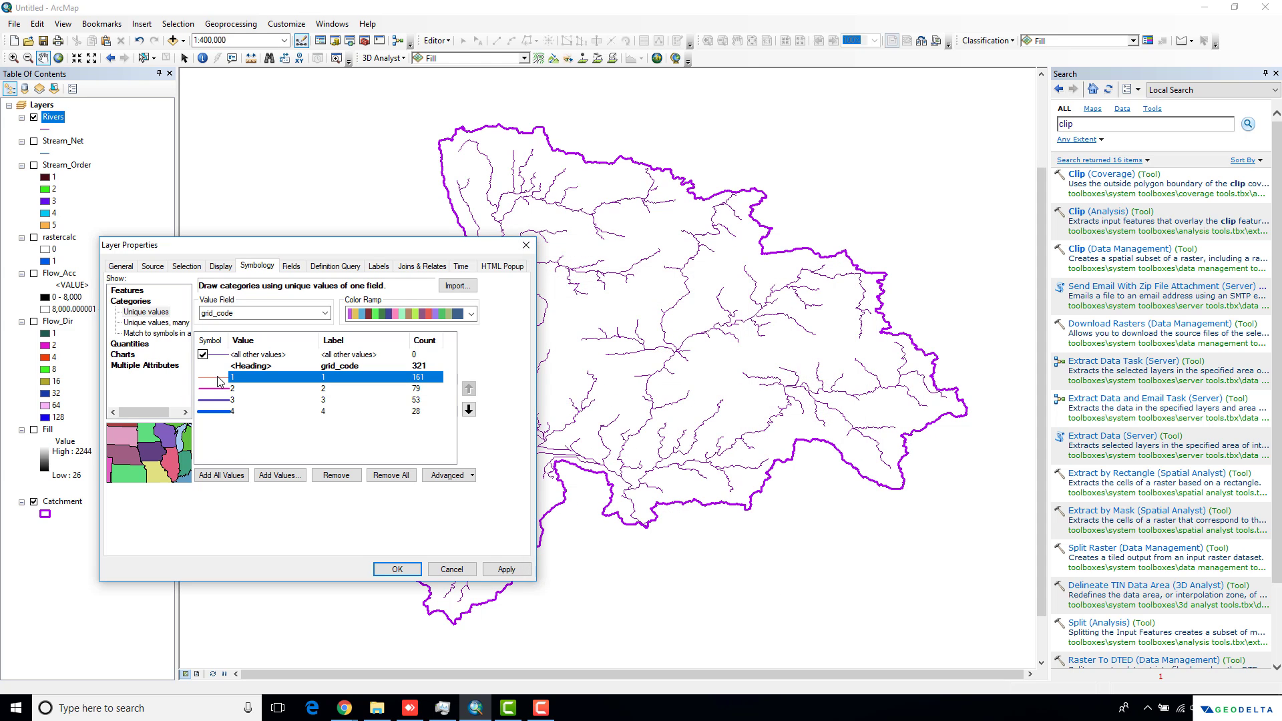
double_click(219, 381)
left_click(822, 357)
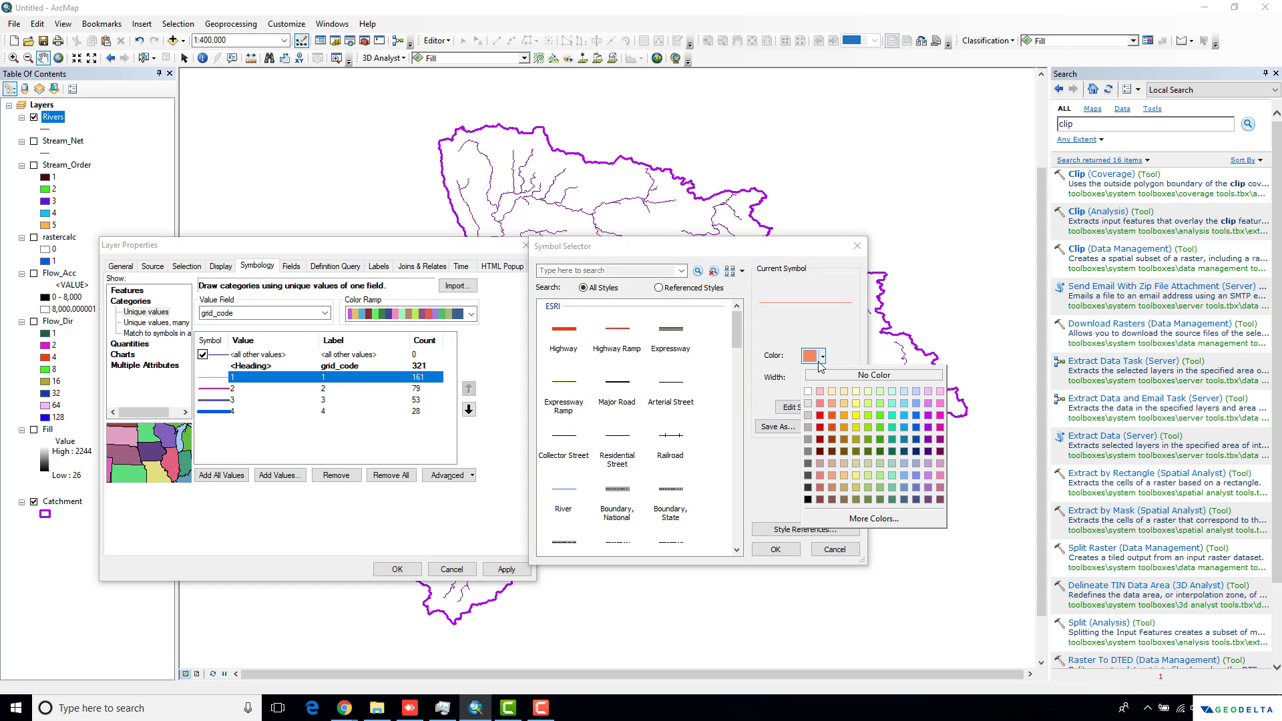
left_click(893, 440)
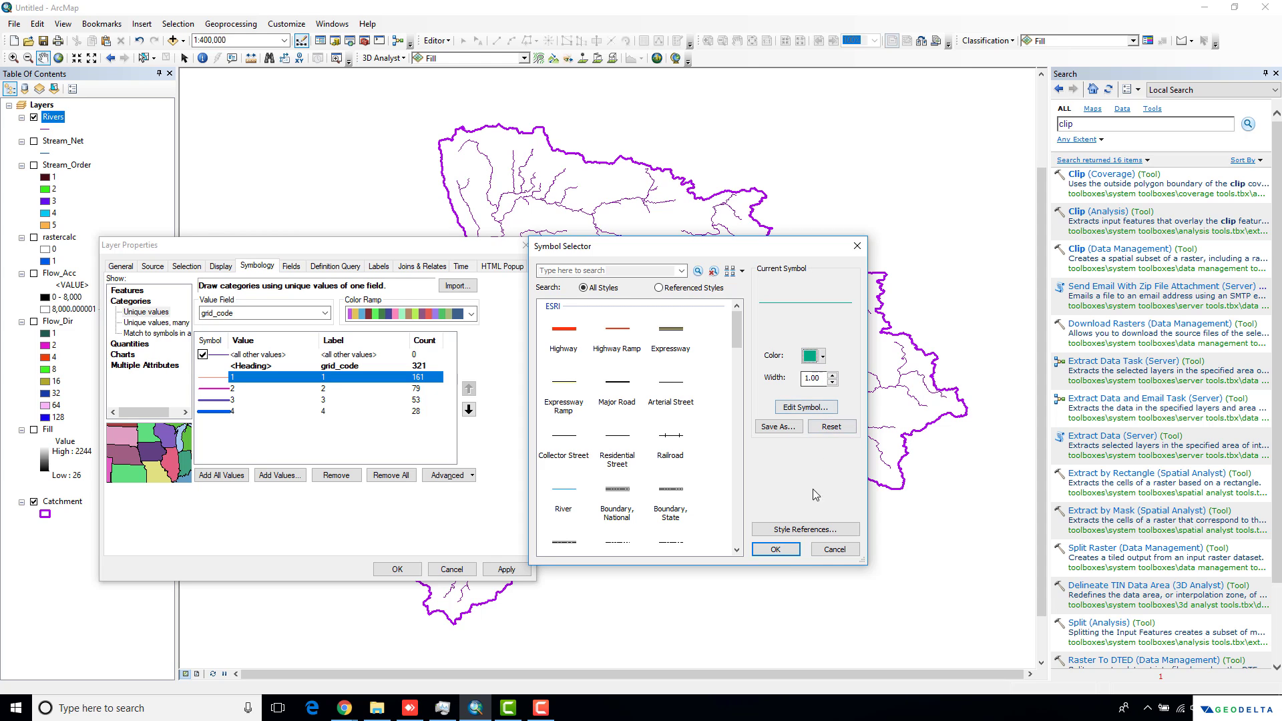
left_click(782, 550)
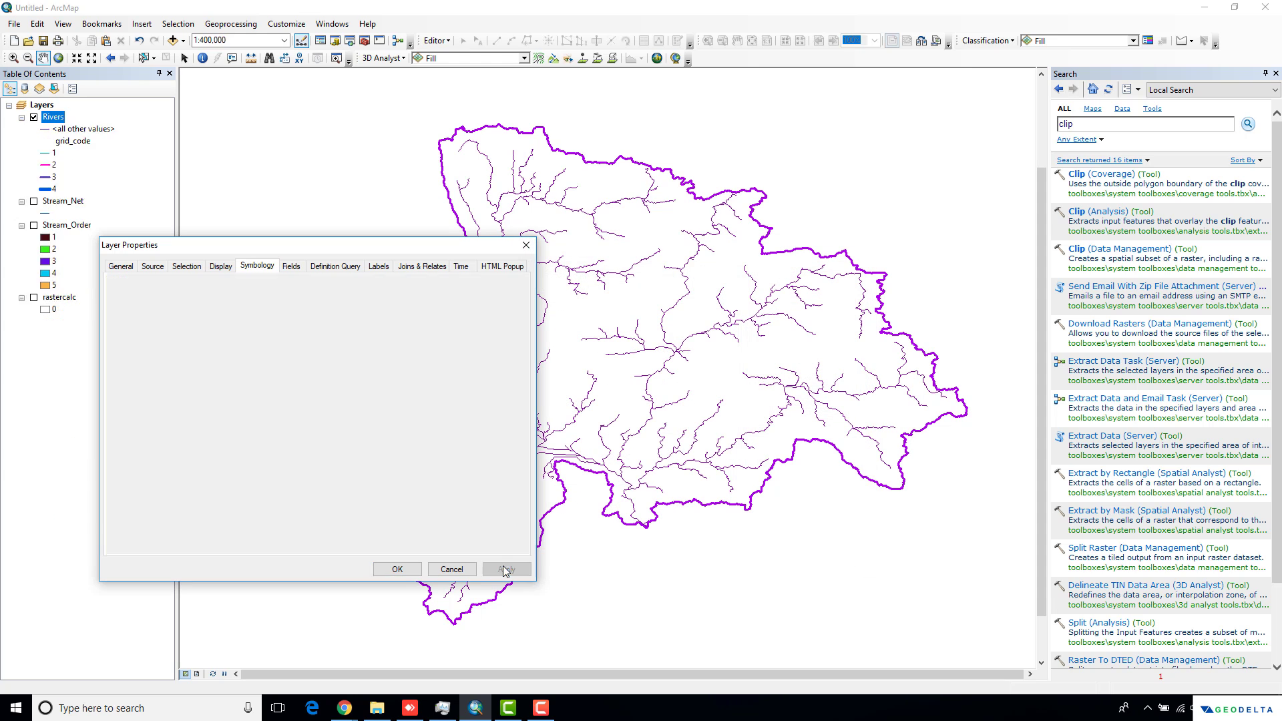
Step: Apply the stream-order symbology, hide Catchment, and zoom to view the styled rivers
left_click(401, 570)
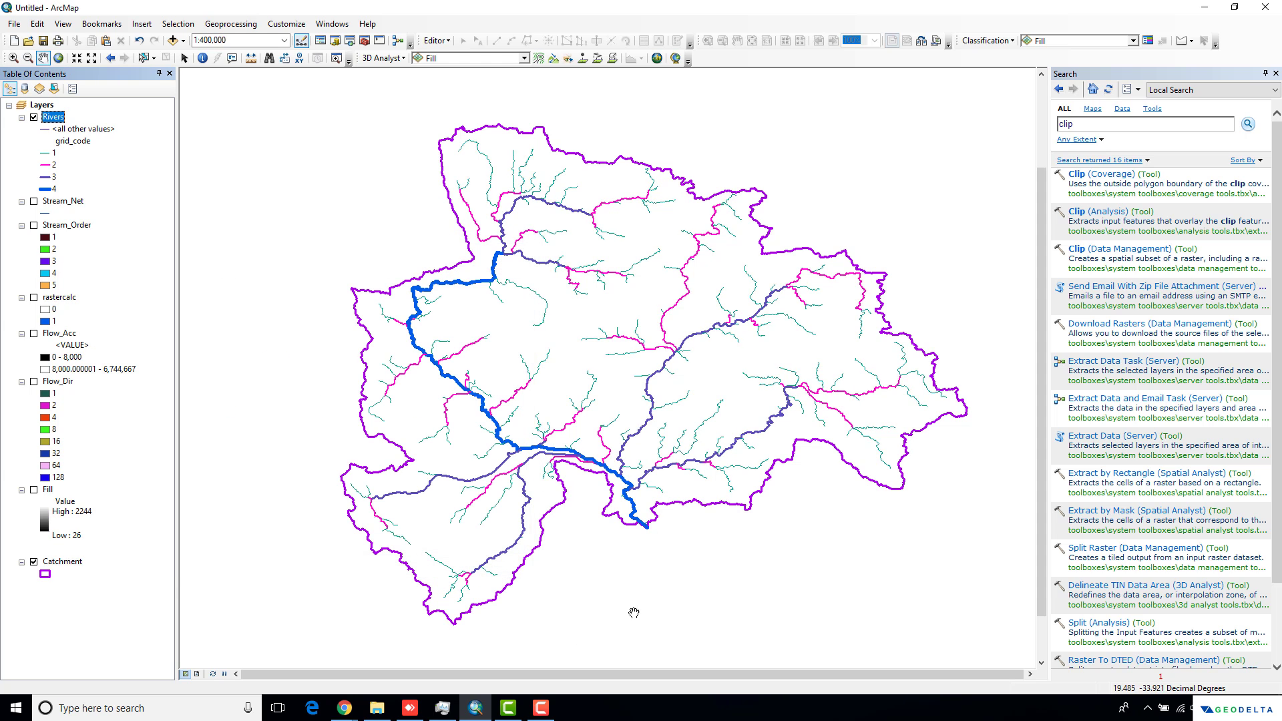
left_click_drag(632, 595, 611, 612)
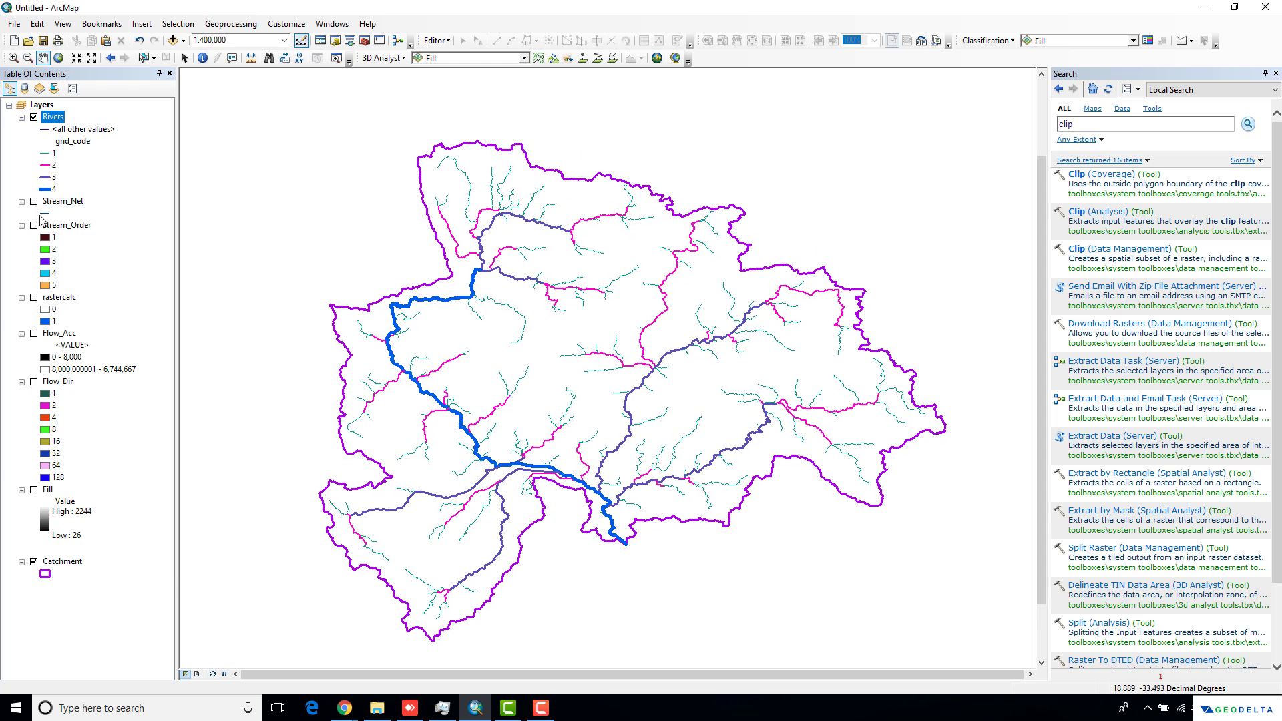
left_click(35, 562)
left_click(34, 563)
scroll(492, 509, "up", 2)
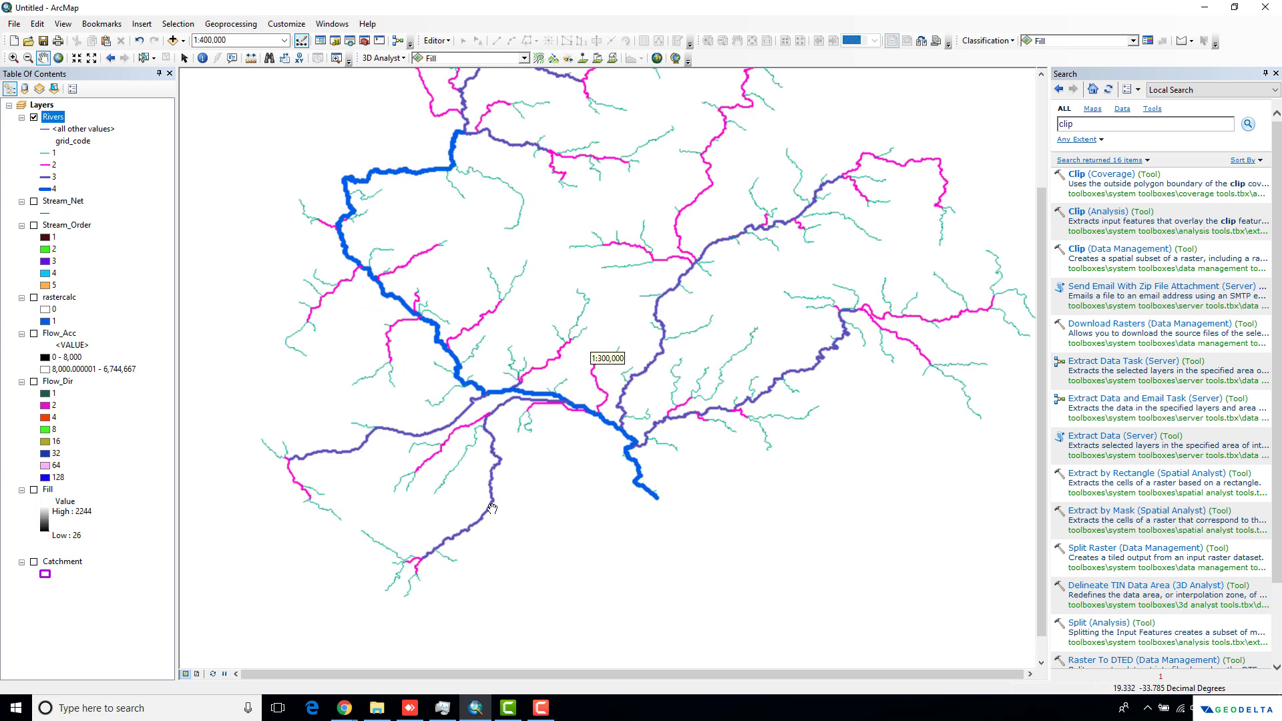
scroll(492, 509, "down", 2)
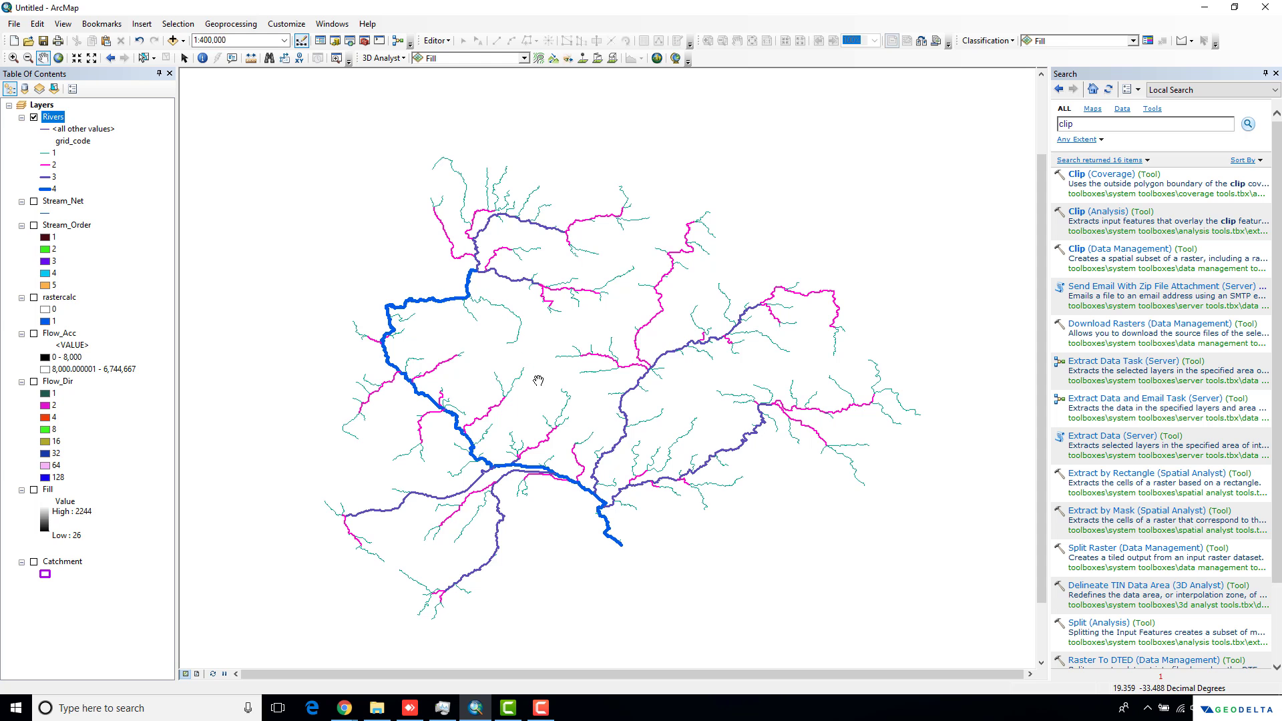
scroll(564, 388, "down", 3)
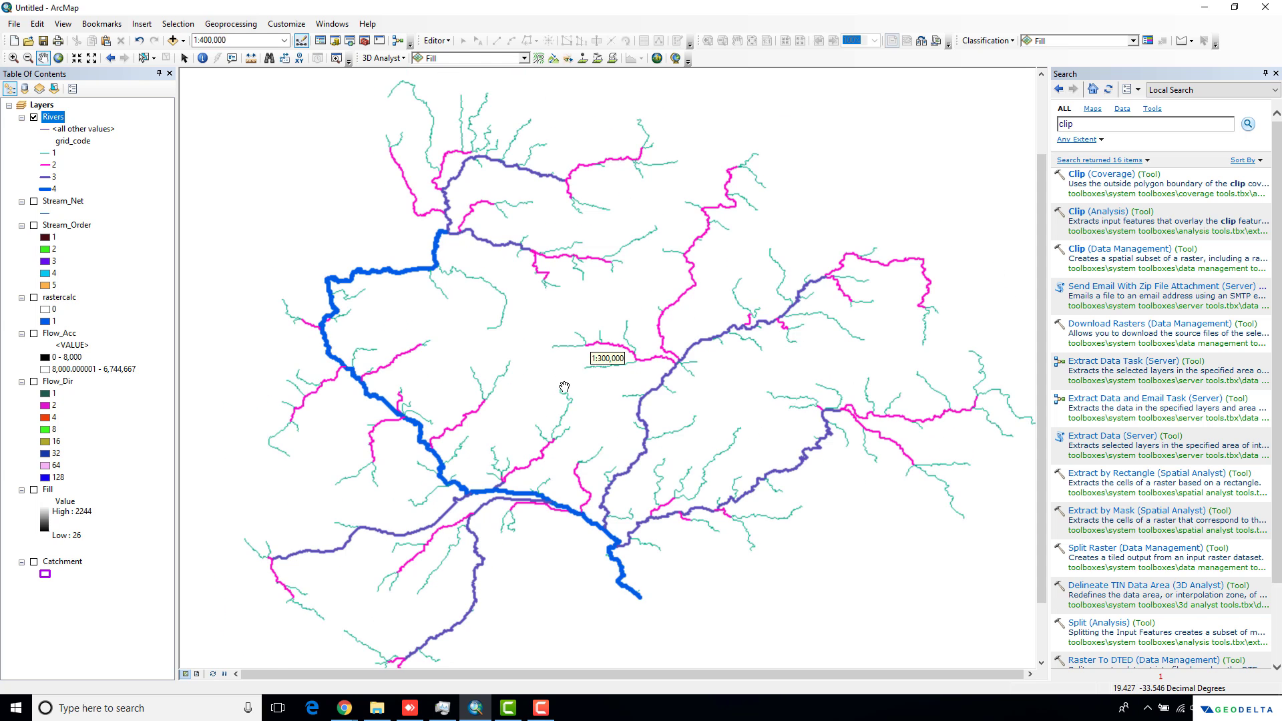